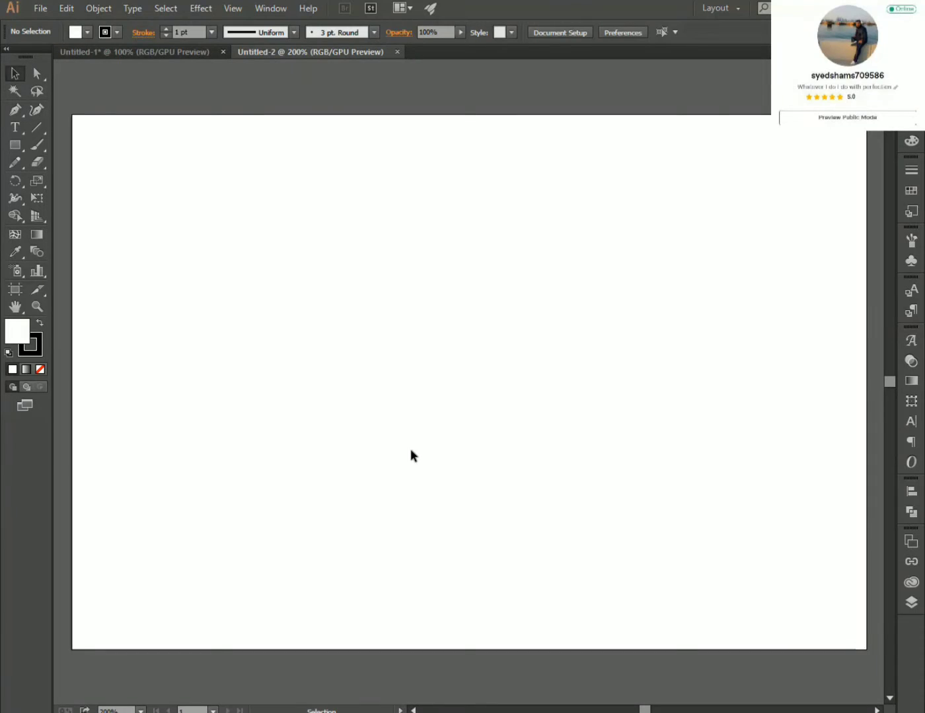
Create a new document 'VECTOR TRACE 07' sized 550 × 370 in Pixels.
{"action": "left_click", "coordinate": [41, 8]}
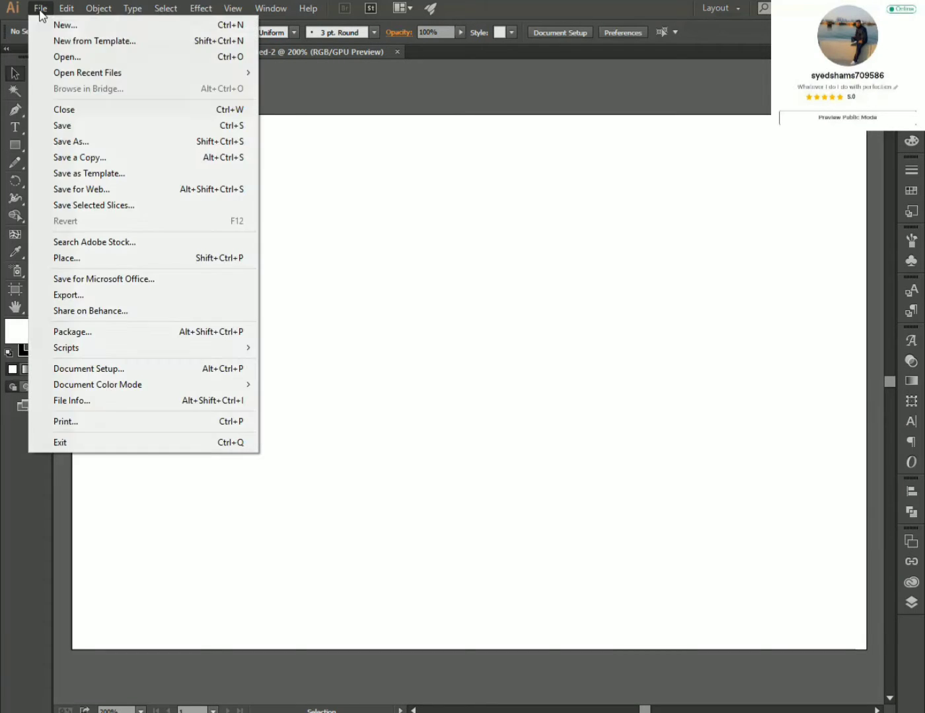
{"action": "left_click", "coordinate": [63, 25]}
{"action": "type", "text": "VECTOR TRACE 07"}
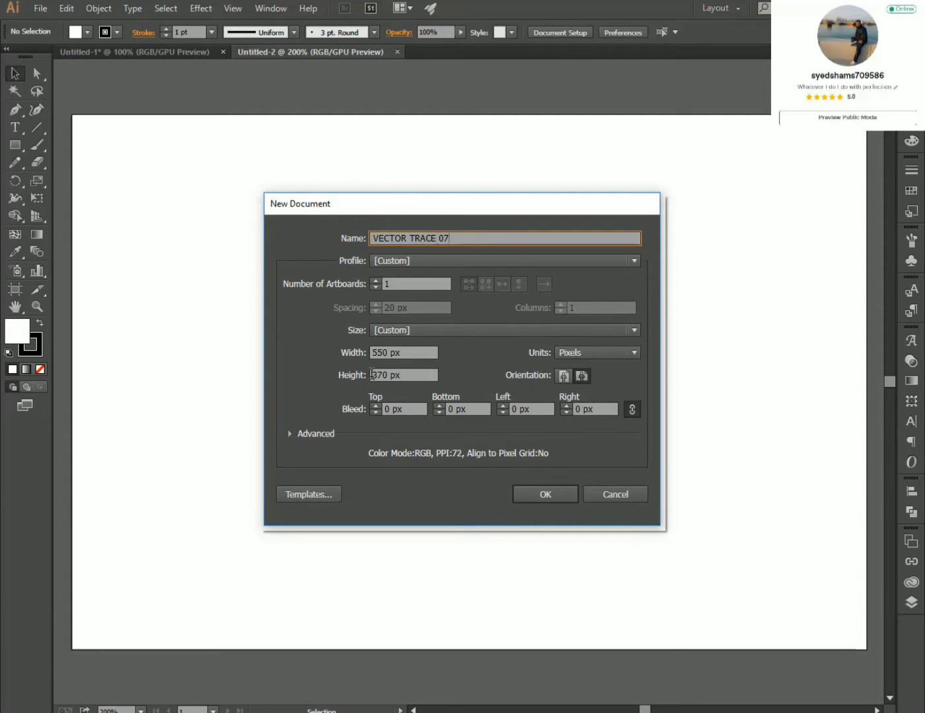
{"action": "left_click", "coordinate": [591, 352]}
{"action": "left_click", "coordinate": [574, 448]}
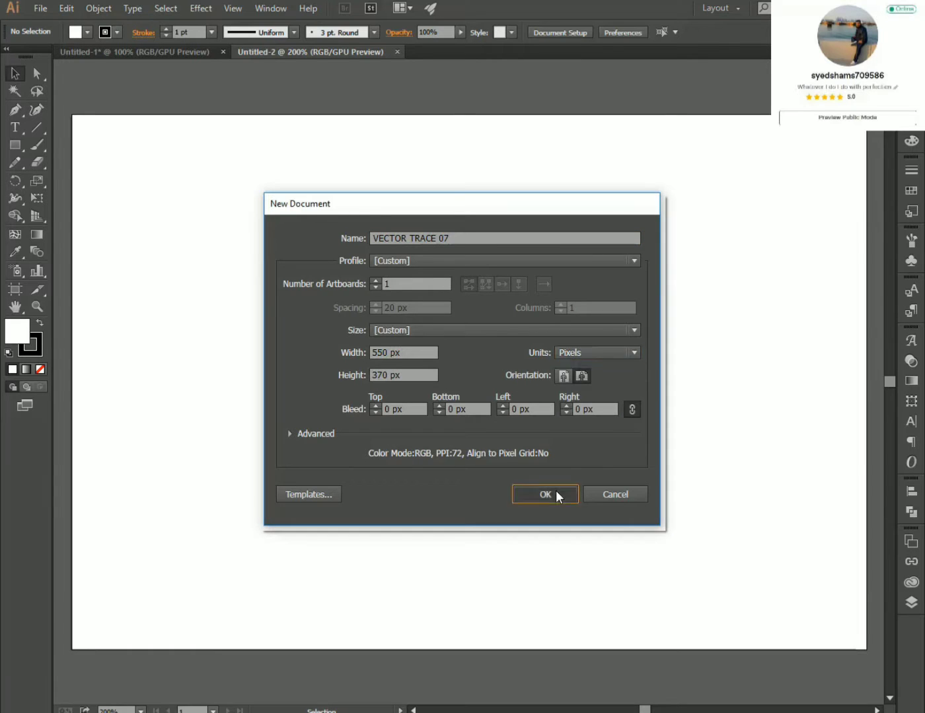
{"action": "left_click", "coordinate": [556, 492]}
Type the VECTOR TRACE heading on the artboard and move it up toward the top.
{"action": "left_click", "coordinate": [15, 127]}
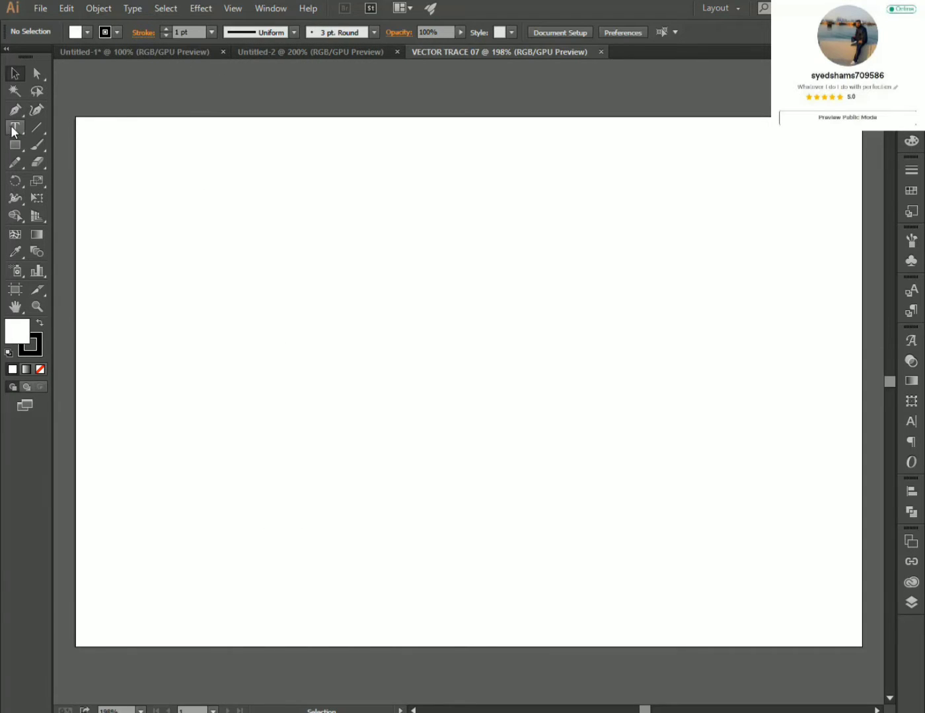
{"action": "left_click", "coordinate": [274, 245]}
{"action": "type", "text": "VECTOR TRACE"}
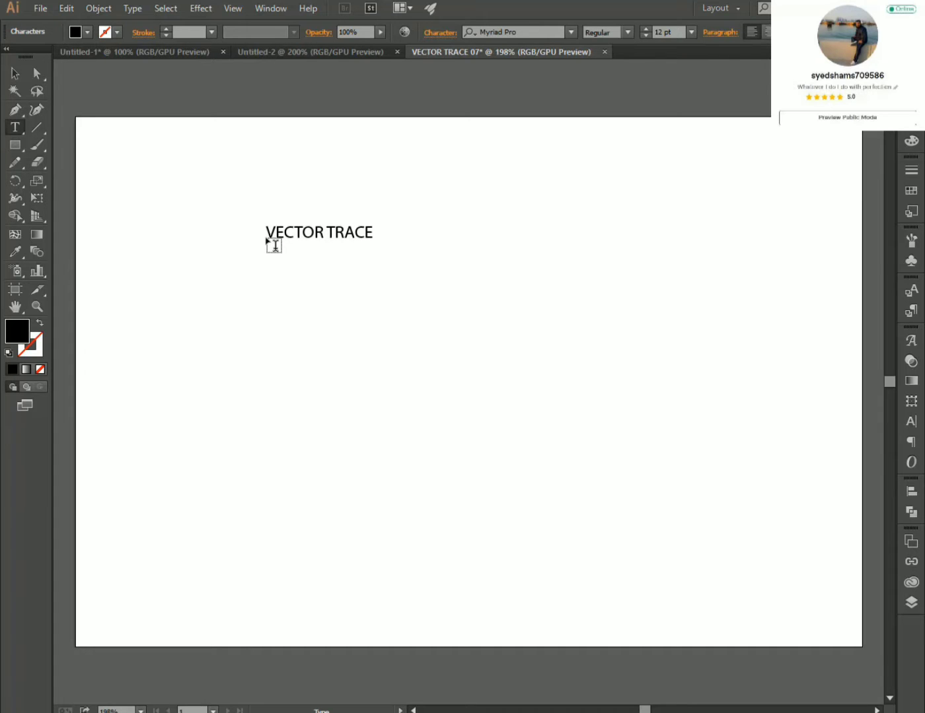
{"action": "key", "text": "Escape"}
{"action": "left_click_drag", "start_coordinate": [343, 239], "coordinate": [473, 194]}
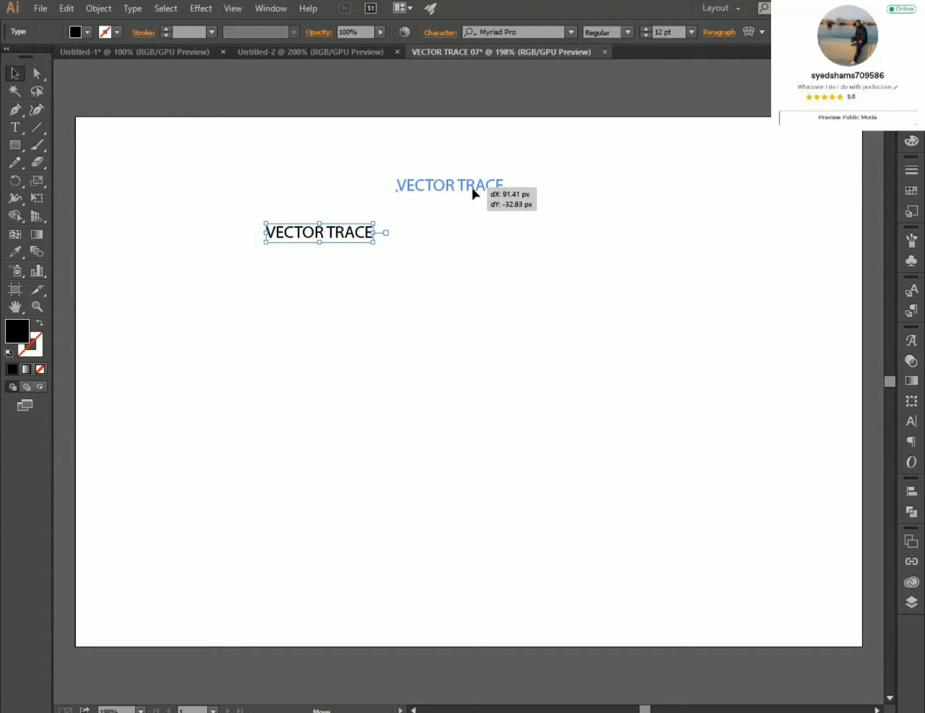
Set the heading's font to Arial Bold at 72 pt.
{"action": "left_click", "coordinate": [536, 32]}
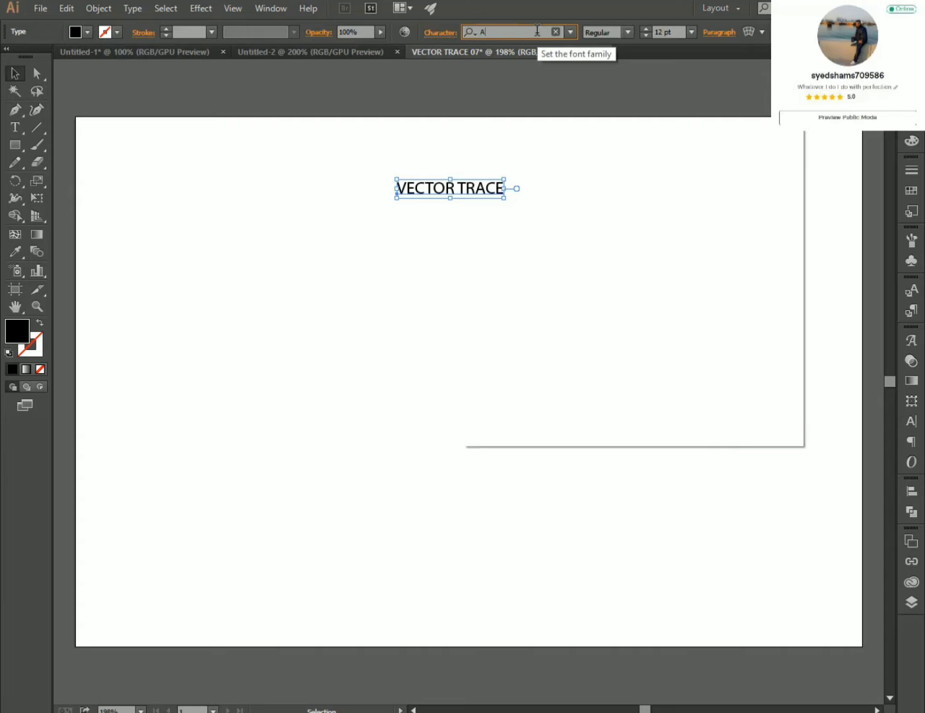
{"action": "type", "text": "ARIAL"}
{"action": "left_click", "coordinate": [521, 86]}
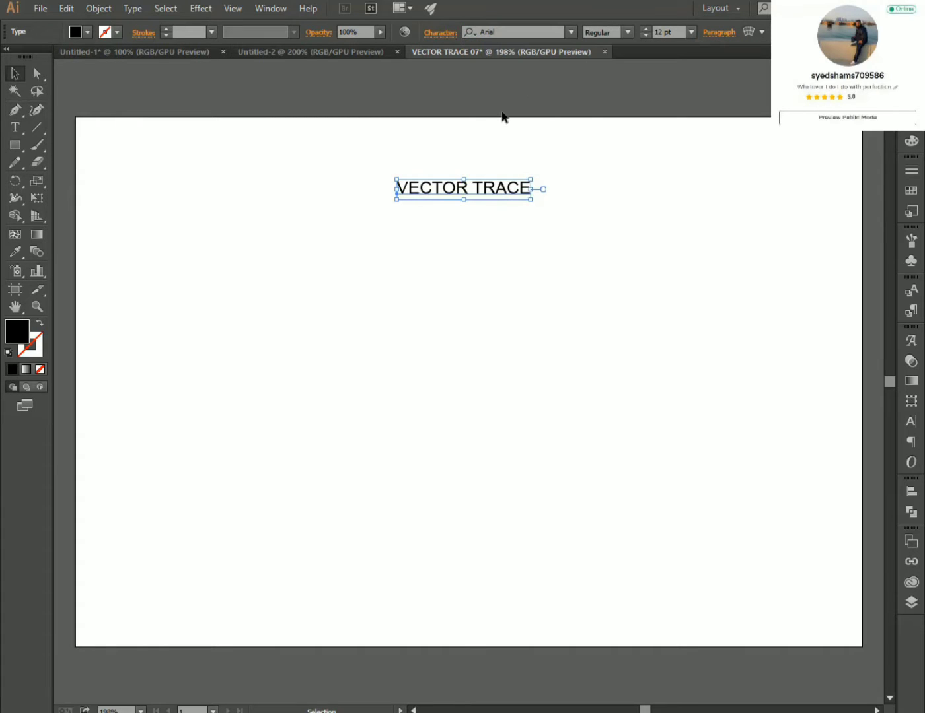
{"action": "left_click", "coordinate": [627, 33]}
{"action": "left_click", "coordinate": [605, 95]}
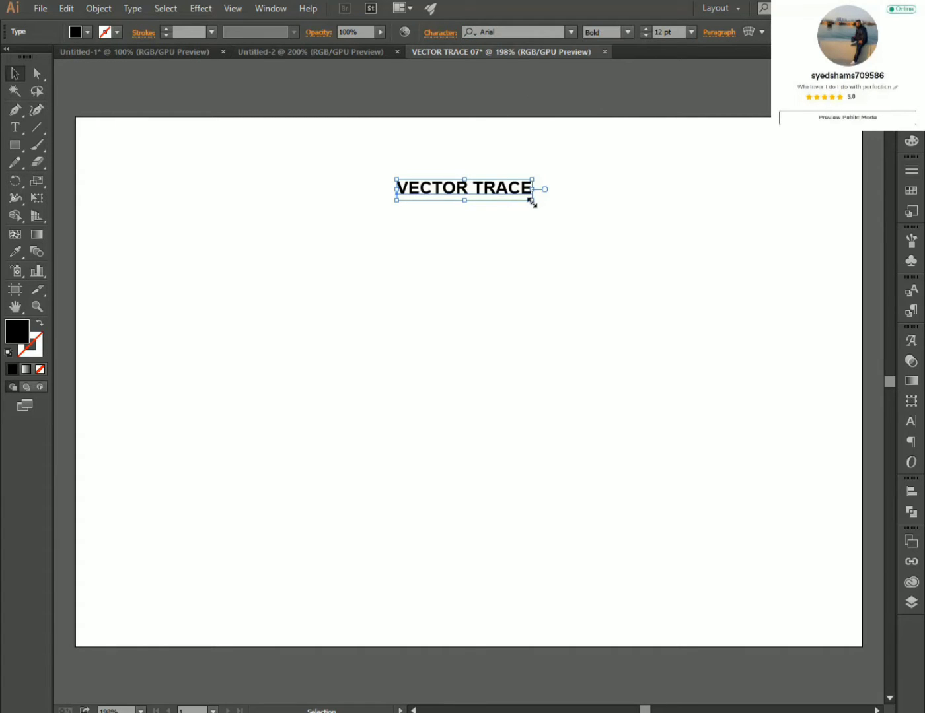
{"action": "left_click", "coordinate": [691, 31]}
{"action": "left_click", "coordinate": [694, 290]}
Move the heading left and reduce its size to 60 pt.
{"action": "mouse_move", "coordinate": [617, 182]}
{"action": "left_mouse_down"}
{"action": "mouse_move", "coordinate": [365, 197]}
{"action": "mouse_move", "coordinate": [316, 189]}
{"action": "left_mouse_up"}
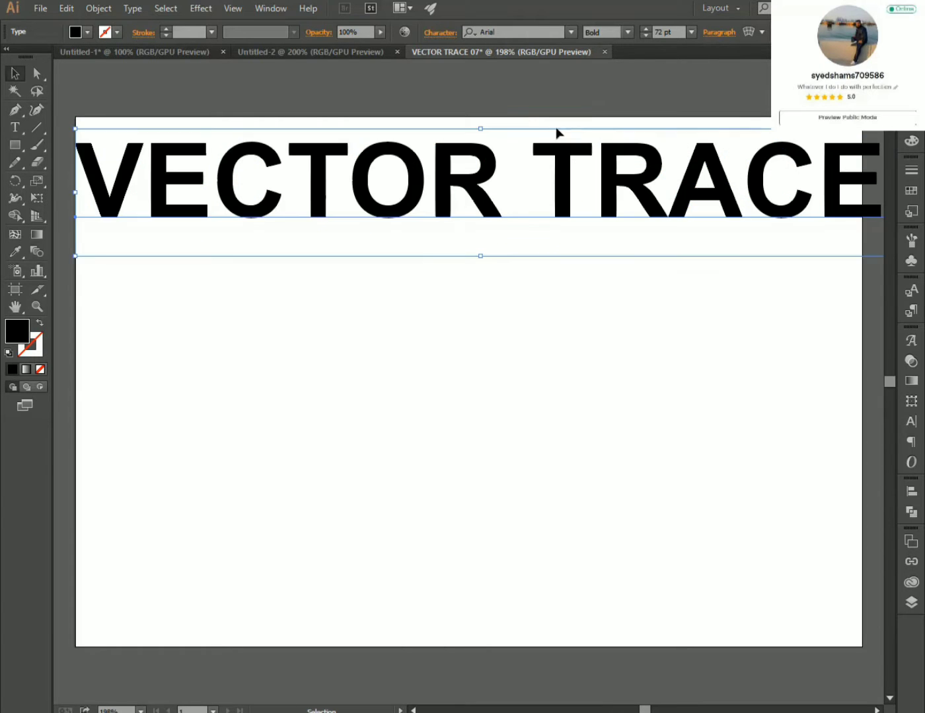
{"action": "left_click", "coordinate": [688, 33]}
{"action": "left_click", "coordinate": [700, 274]}
{"action": "left_click_drag", "start_coordinate": [601, 205], "coordinate": [634, 206]}
Centre the heading horizontally on the artboard and zoom to fit the artboard.
{"action": "left_click", "coordinate": [873, 231]}
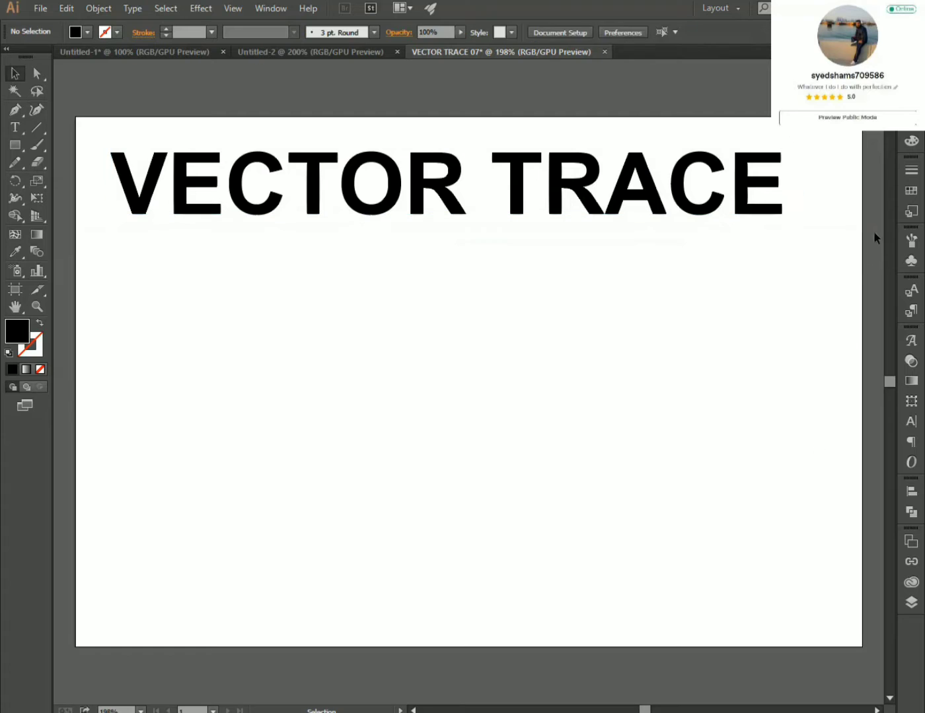
{"action": "left_click", "coordinate": [726, 208]}
{"action": "left_click", "coordinate": [911, 492]}
{"action": "left_click", "coordinate": [768, 513]}
{"action": "left_click", "coordinate": [506, 302]}
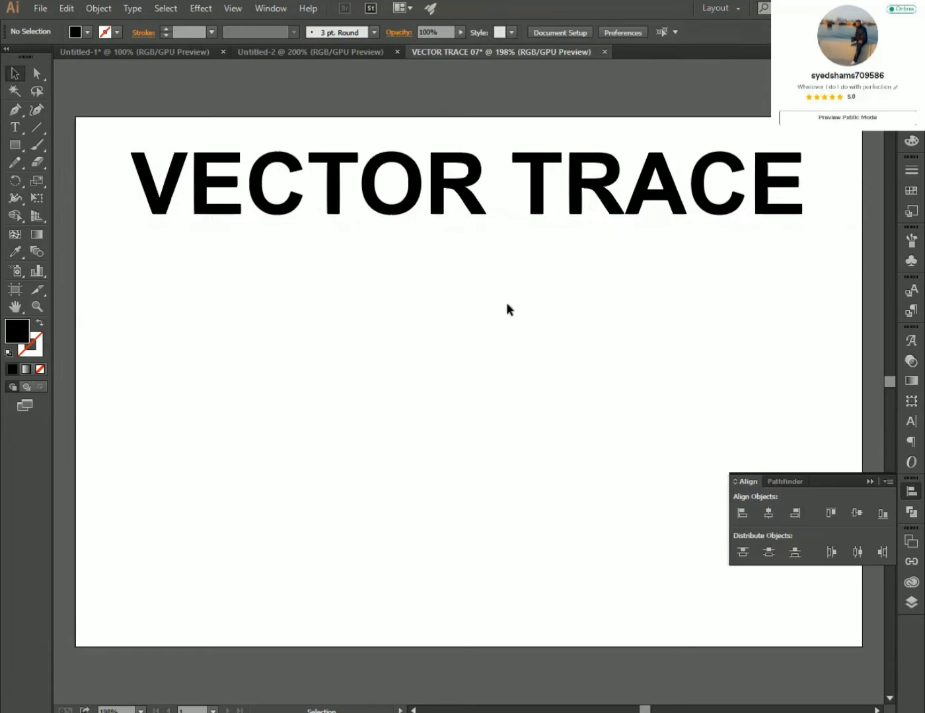
{"action": "key", "text": "ctrl+1"}
Check the heading's font size options, then switch to the document holding the EMRLD logo.
{"action": "right_click", "coordinate": [508, 218]}
{"action": "mouse_move", "coordinate": [549, 296]}
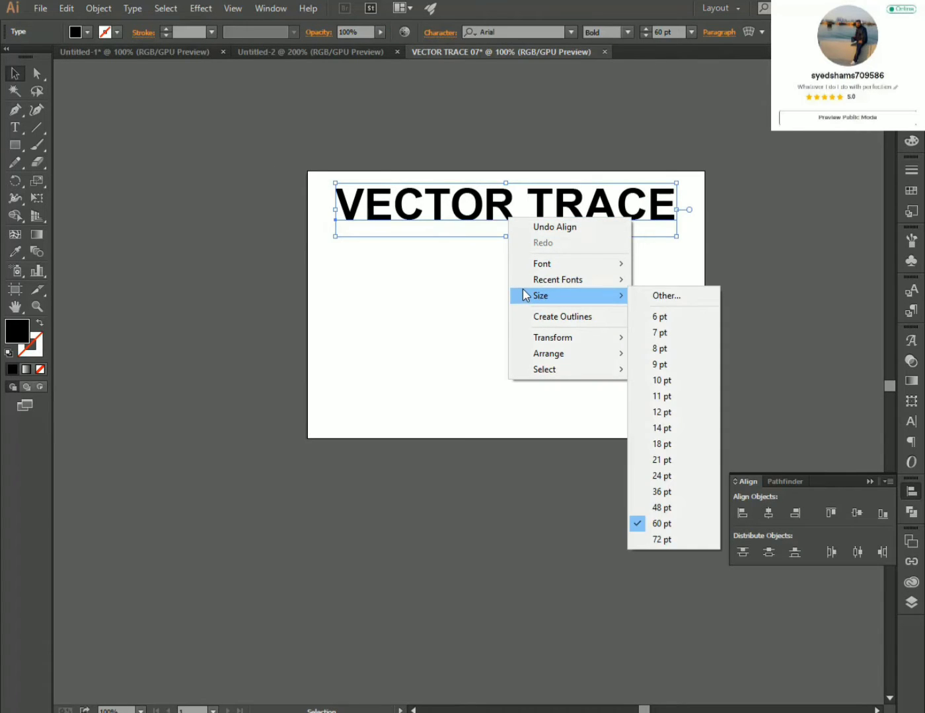
{"action": "left_click", "coordinate": [430, 255]}
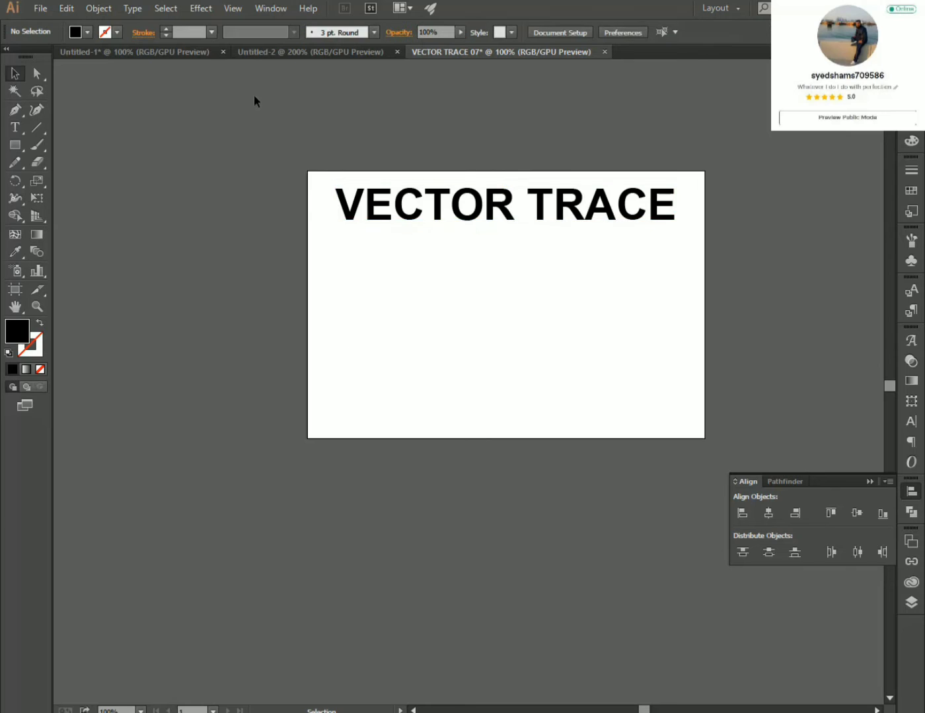
{"action": "left_click", "coordinate": [181, 51]}
Bring the EMRLD logo into VECTOR TRACE 07 and align it to the artboard's left edge.
{"action": "left_click_drag", "start_coordinate": [545, 337], "coordinate": [354, 335]}
{"action": "left_click_drag", "start_coordinate": [456, 350], "coordinate": [476, 378]}
{"action": "left_click", "coordinate": [256, 330]}
{"action": "left_click", "coordinate": [370, 344]}
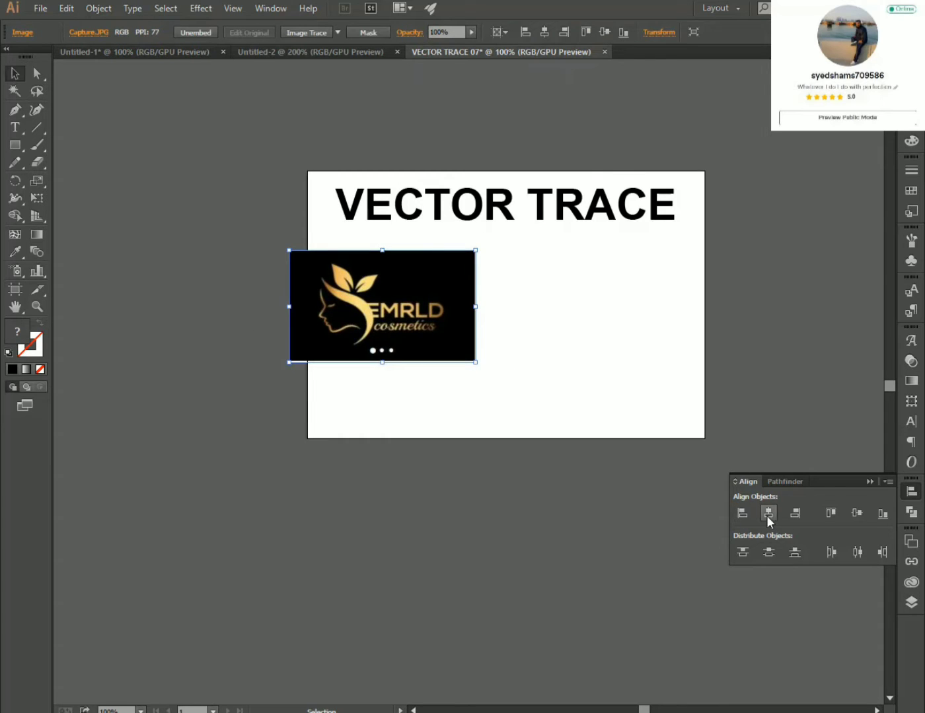
{"action": "left_click", "coordinate": [767, 513]}
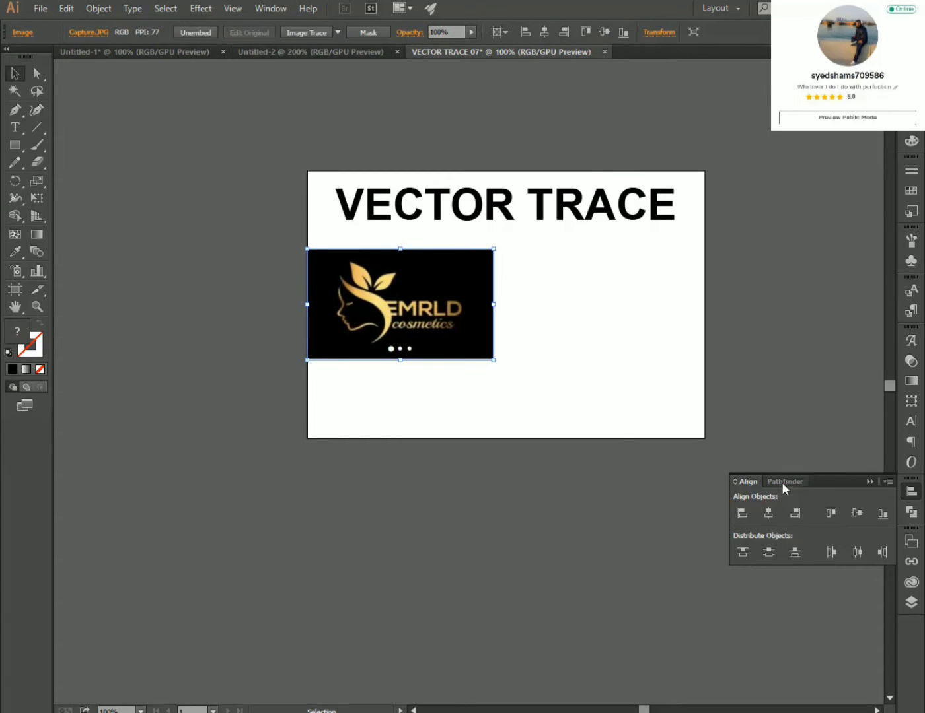
Lock Layer 1 with the heading and logo, and add a new Layer 2 above it.
{"action": "left_click", "coordinate": [911, 602]}
{"action": "left_click", "coordinate": [750, 340]}
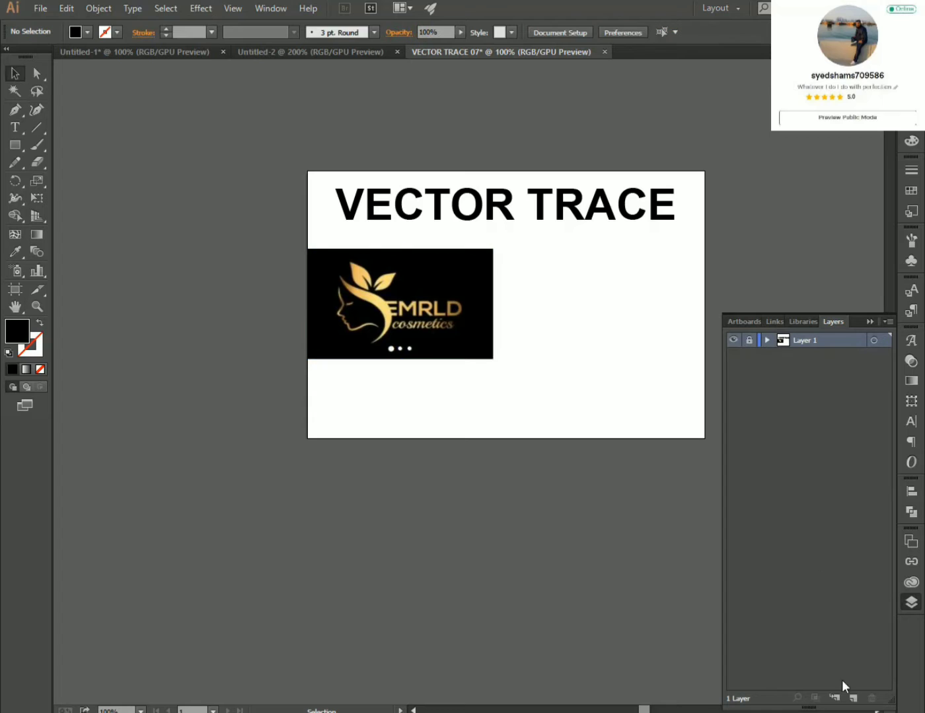
{"action": "left_click", "coordinate": [852, 698]}
{"action": "scroll", "coordinate": [457, 373], "scroll_direction": "up", "scroll_amount": 3}
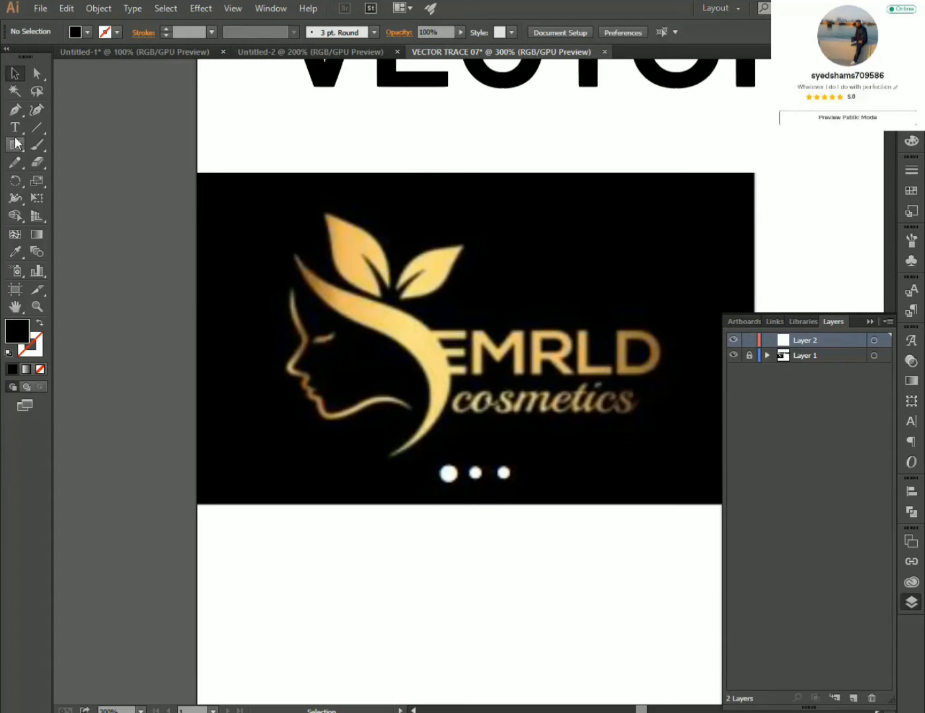
Set up the Pen tool with no fill and a pink-red stroke.
{"action": "left_click", "coordinate": [14, 110]}
{"action": "scroll", "coordinate": [416, 306], "scroll_direction": "up", "scroll_amount": 1}
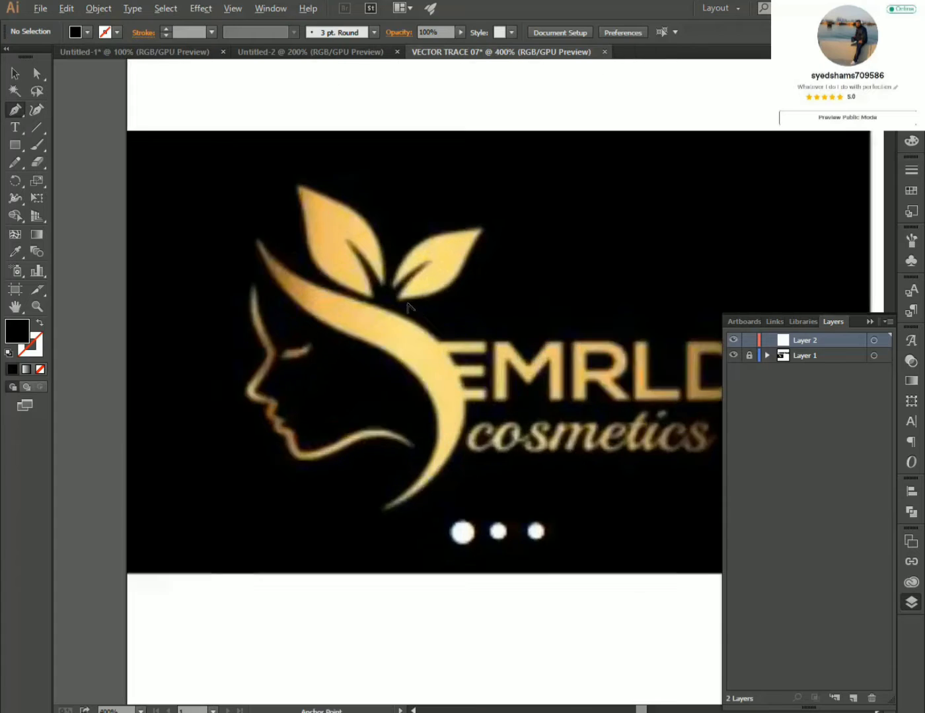
{"action": "scroll", "coordinate": [406, 363], "scroll_direction": "up", "scroll_amount": 4}
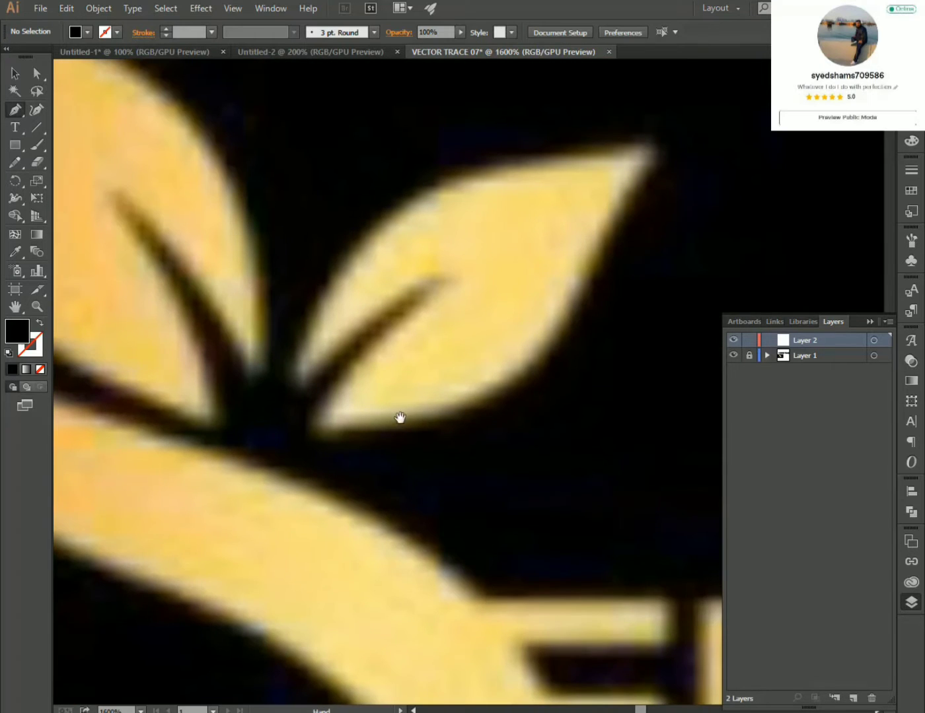
{"action": "left_click", "coordinate": [41, 369]}
{"action": "key", "text": "x"}
{"action": "left_click", "coordinate": [865, 254]}
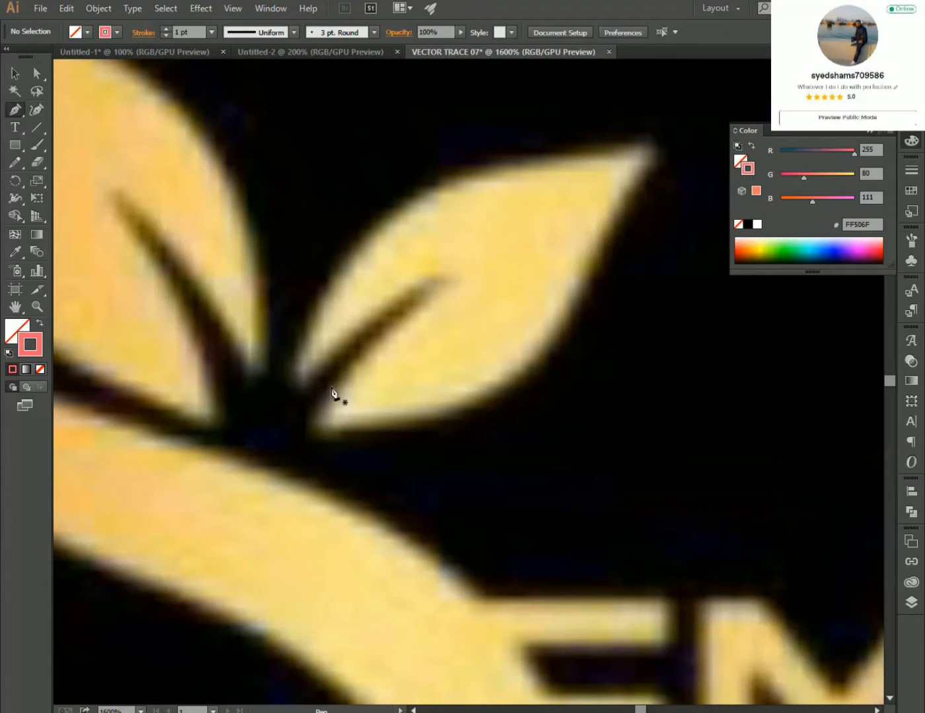
Trace the right leaf from its base along the lower edge, tip and upper edge.
{"action": "left_click", "coordinate": [322, 428]}
{"action": "left_click_drag", "start_coordinate": [583, 291], "coordinate": [641, 135]}
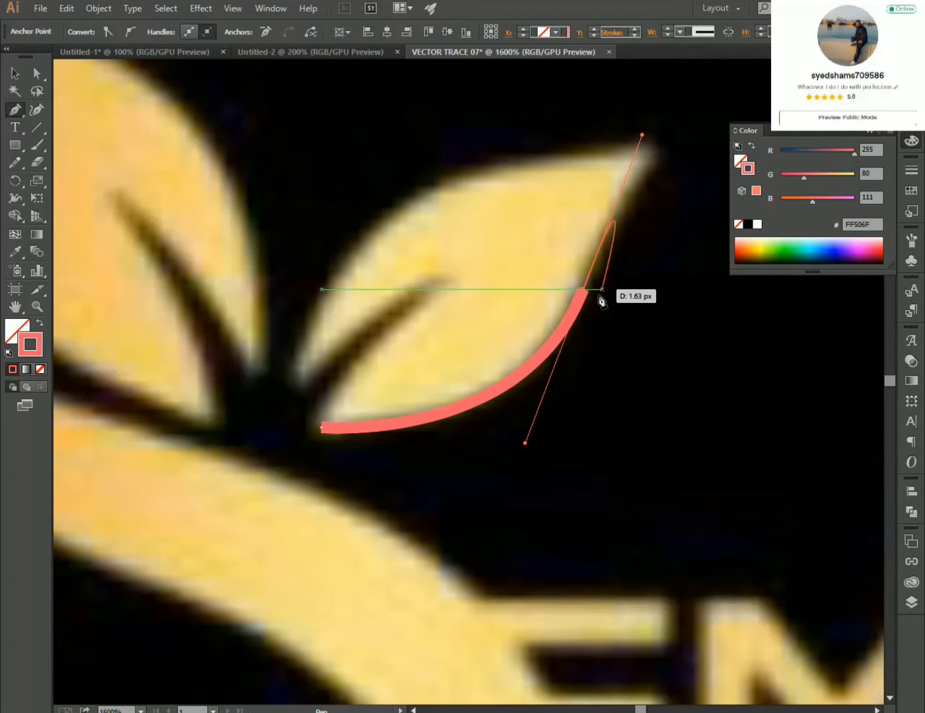
{"action": "left_click_drag", "start_coordinate": [584, 290], "coordinate": [675, 112]}
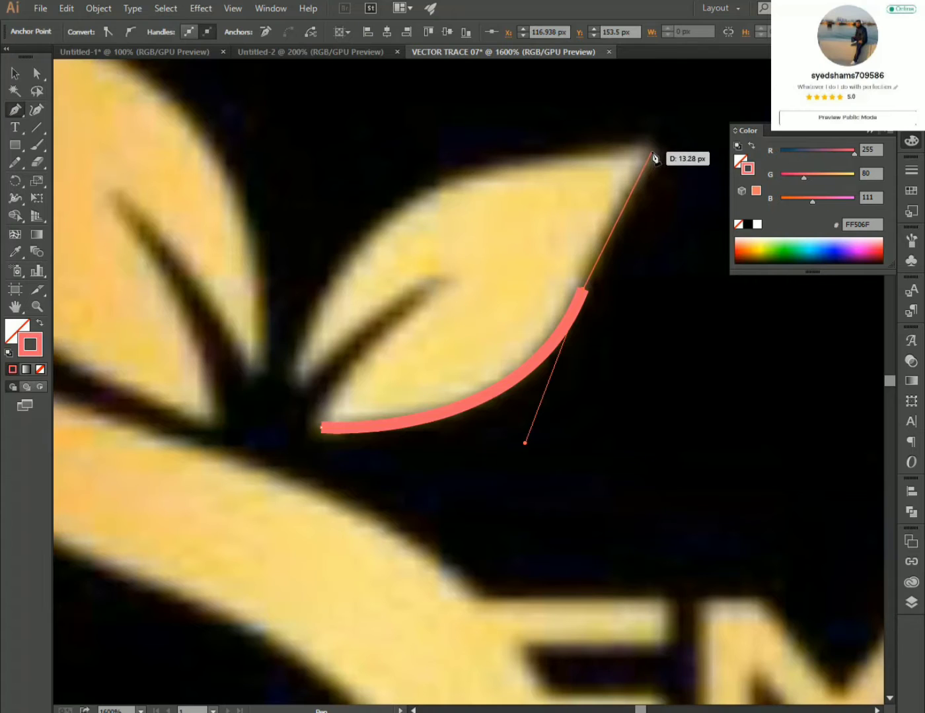
{"action": "left_click", "coordinate": [650, 151]}
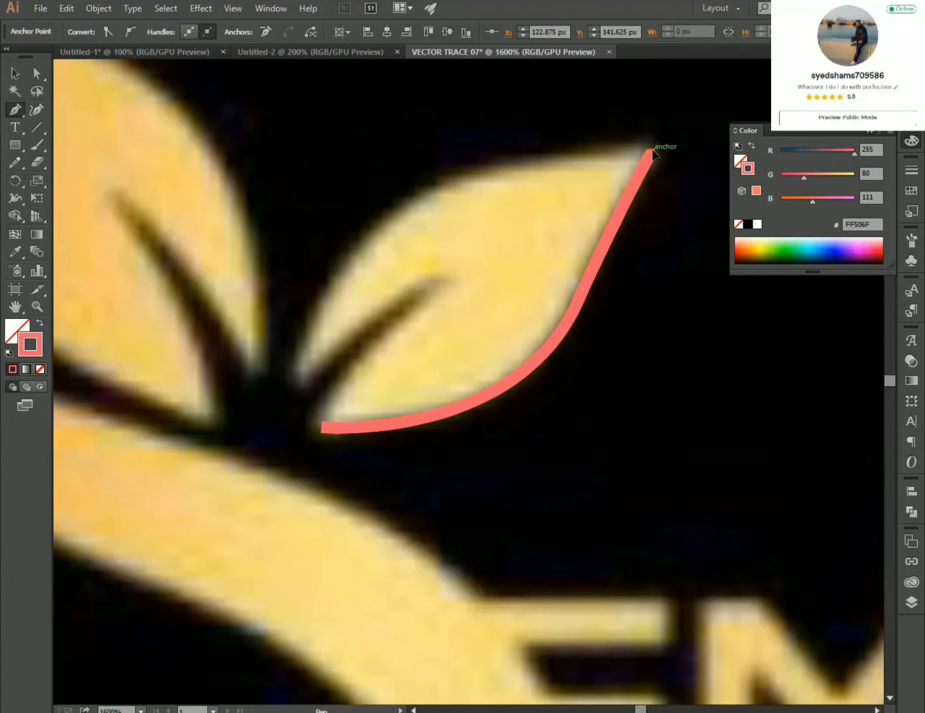
{"action": "left_click_drag", "start_coordinate": [357, 258], "coordinate": [306, 367]}
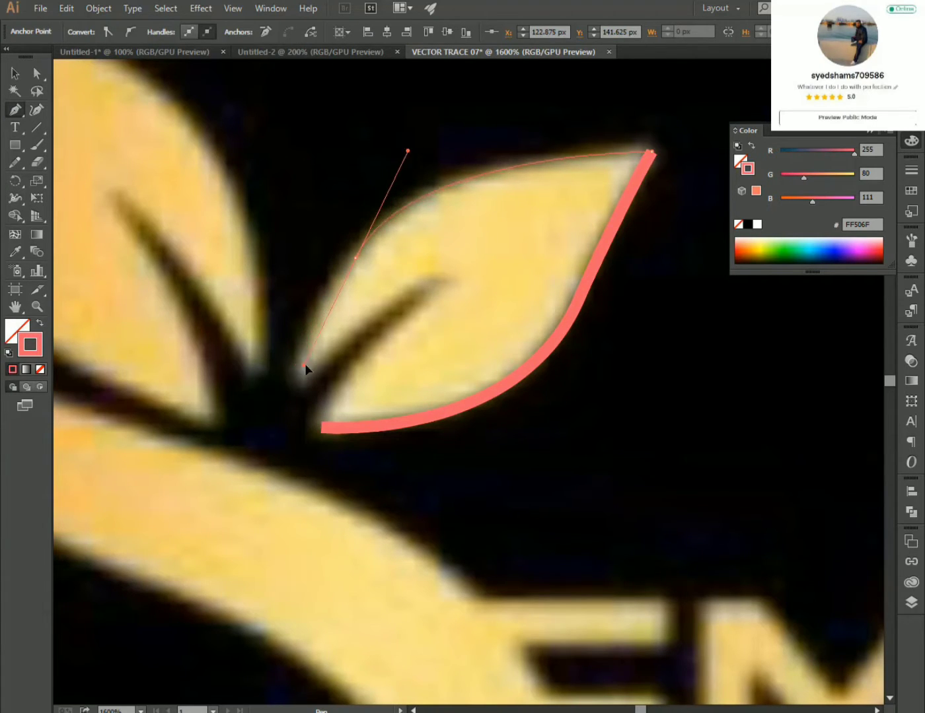
{"action": "left_click_drag", "start_coordinate": [305, 367], "coordinate": [307, 391]}
Continue the outline down to the base and along the inner vein, closing at the start point.
{"action": "left_click", "coordinate": [354, 258]}
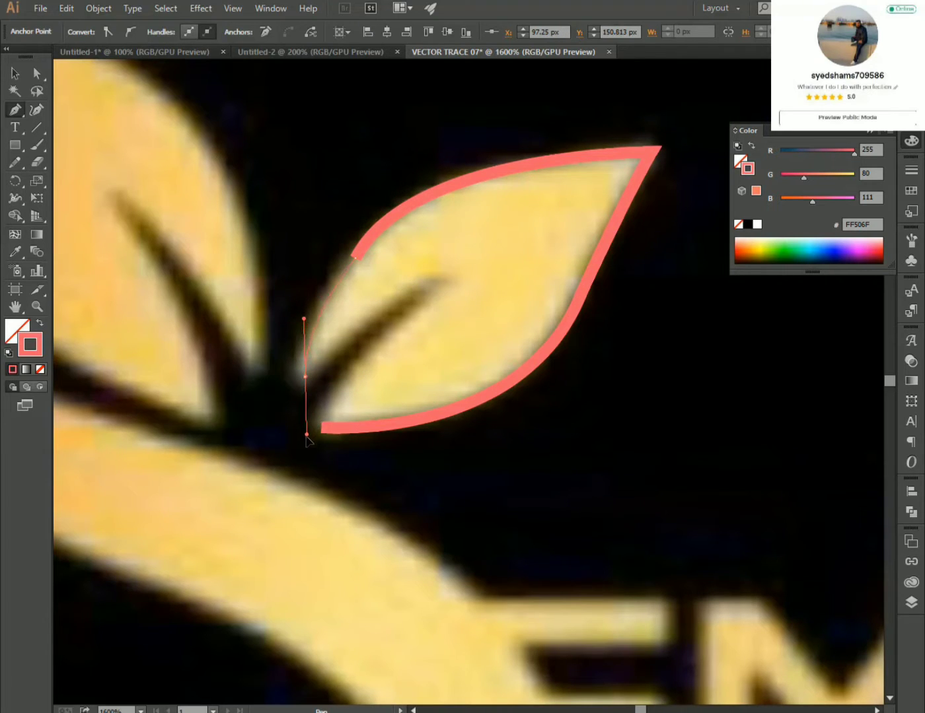
{"action": "left_click_drag", "start_coordinate": [306, 436], "coordinate": [311, 456]}
{"action": "left_click", "coordinate": [304, 376]}
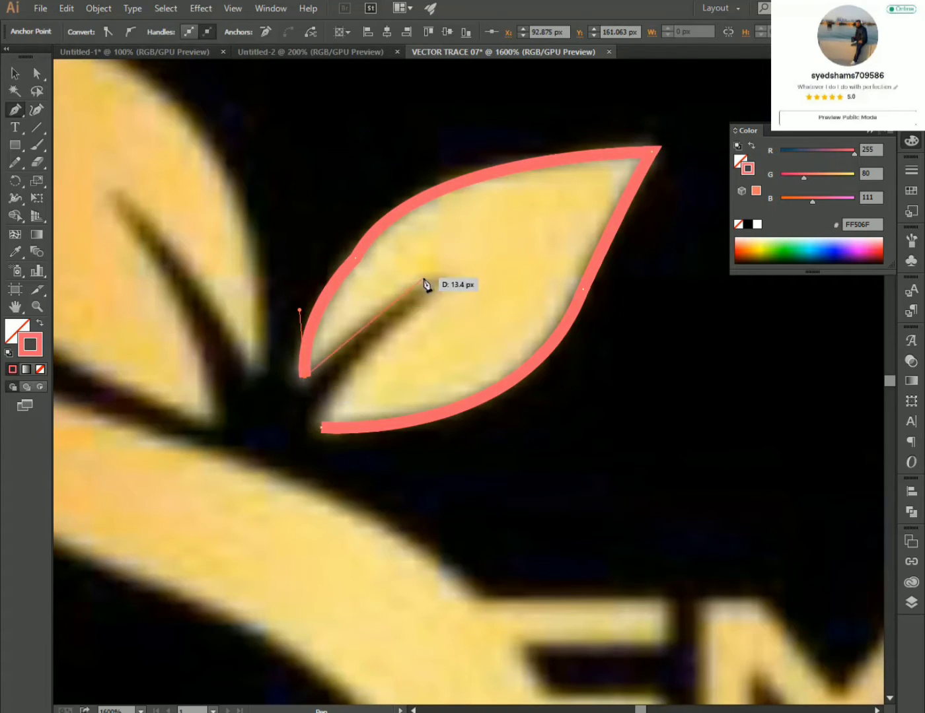
{"action": "left_click_drag", "start_coordinate": [438, 282], "coordinate": [475, 274]}
{"action": "left_click", "coordinate": [438, 282]}
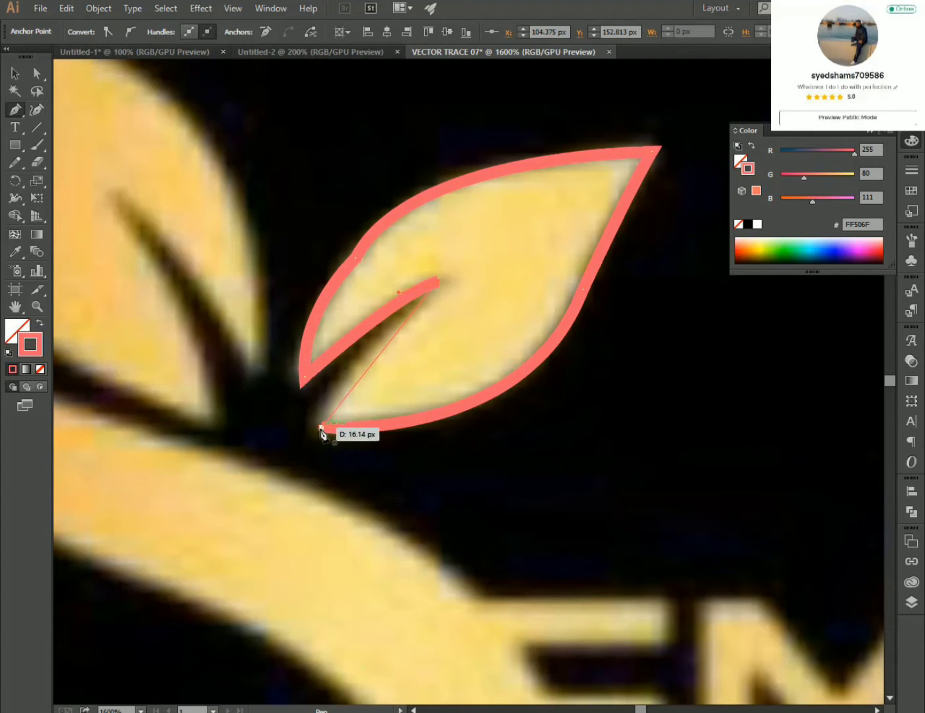
{"action": "left_click_drag", "start_coordinate": [321, 427], "coordinate": [316, 471]}
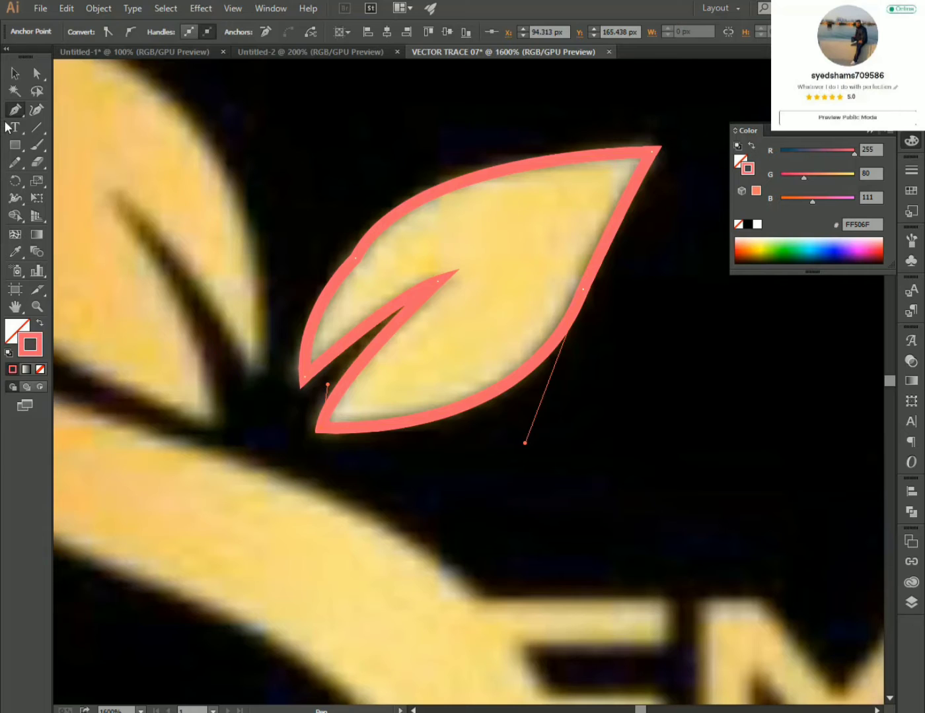
Select the finished right leaf outline with the Selection tool.
{"action": "left_click", "coordinate": [15, 73]}
{"action": "left_click", "coordinate": [284, 192]}
{"action": "left_click", "coordinate": [362, 249]}
Smooth the right leaf's left side, inner notch, right edge and tip with the Smooth Tool.
{"action": "left_click", "coordinate": [13, 164]}
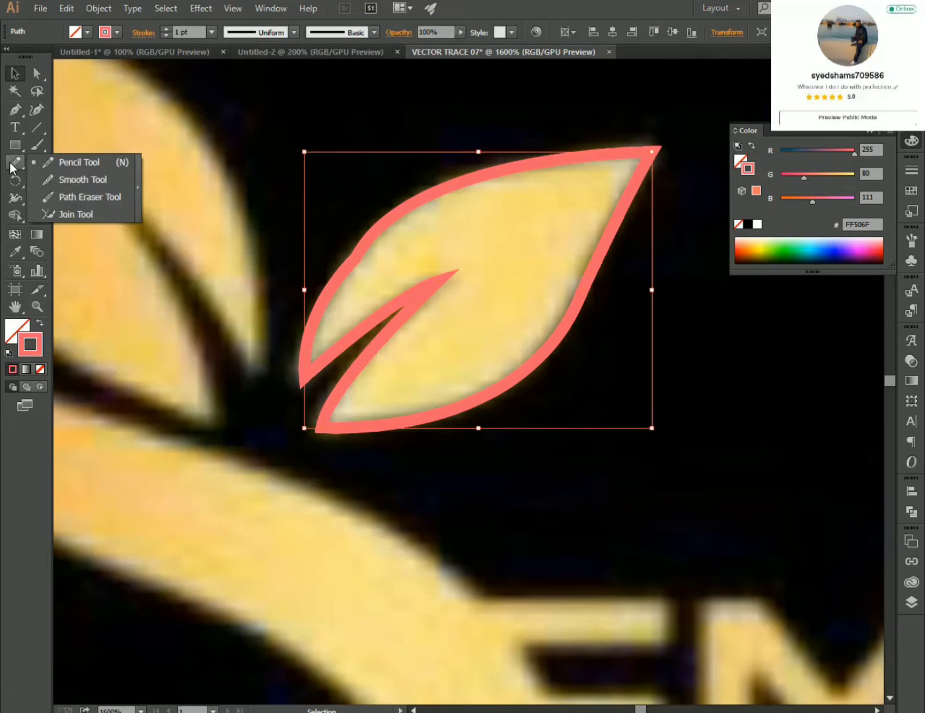
{"action": "left_click", "coordinate": [81, 180]}
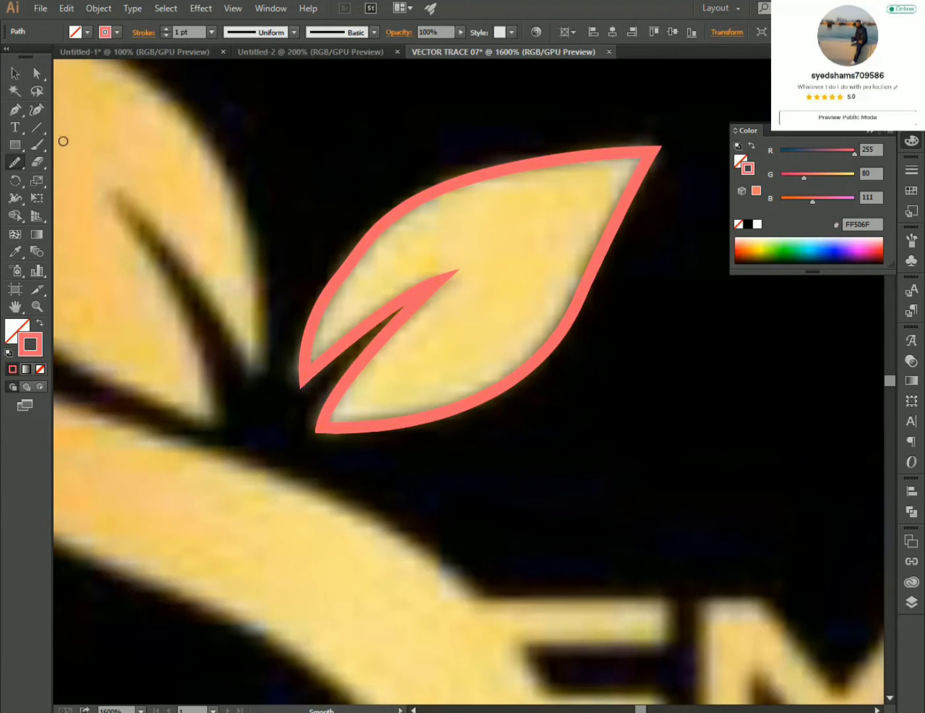
{"action": "key", "text": "v"}
{"action": "left_click", "coordinate": [347, 198]}
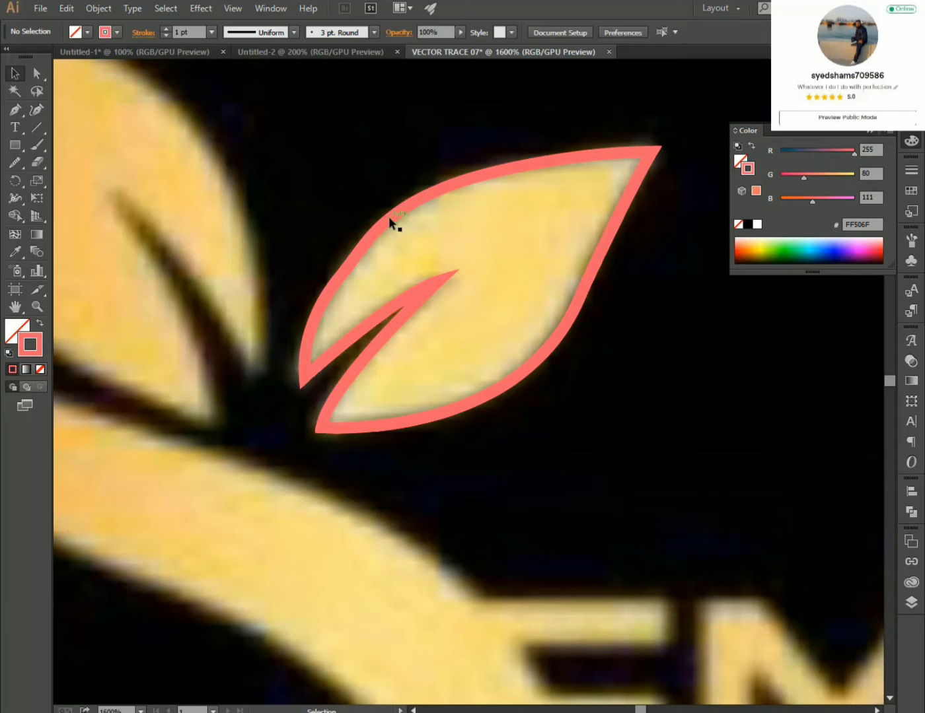
{"action": "left_click", "coordinate": [357, 262], "text": "ctrl"}
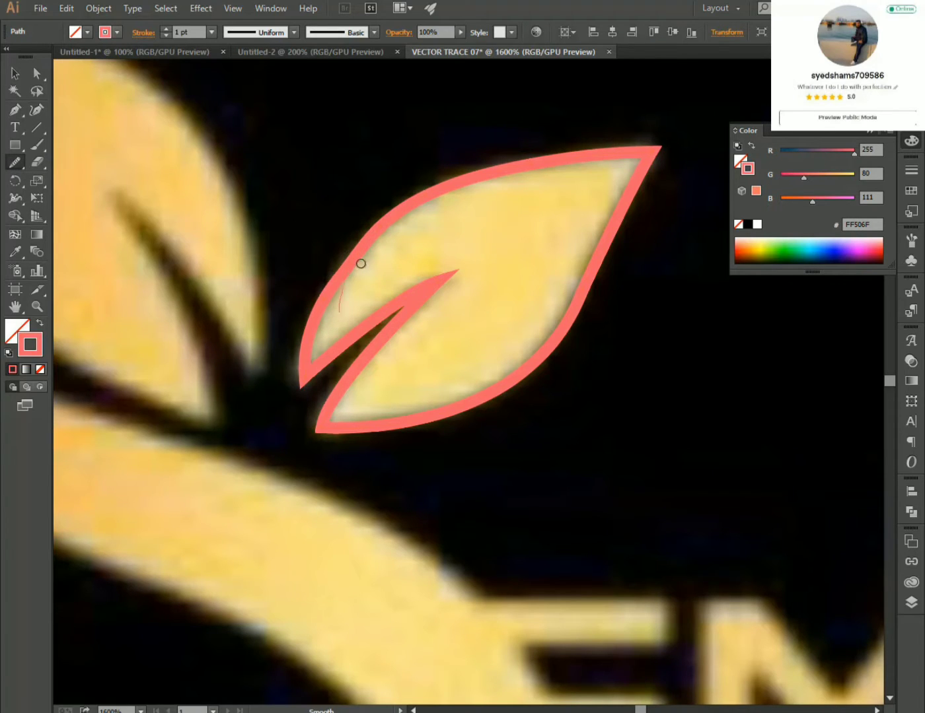
{"action": "left_click_drag", "start_coordinate": [373, 212], "coordinate": [510, 393]}
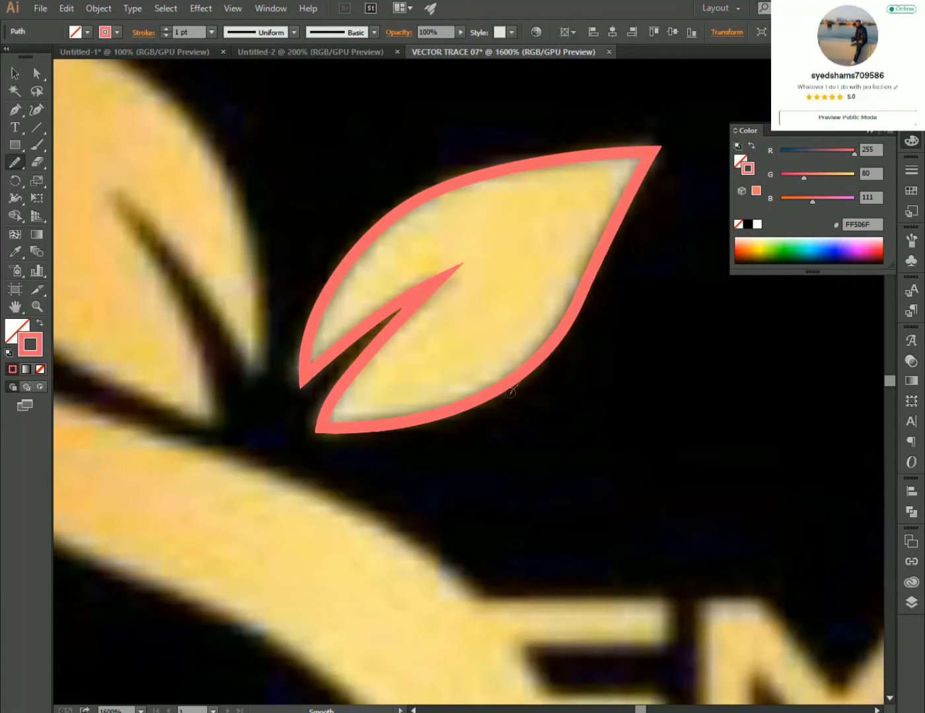
{"action": "left_click_drag", "start_coordinate": [547, 338], "coordinate": [596, 266]}
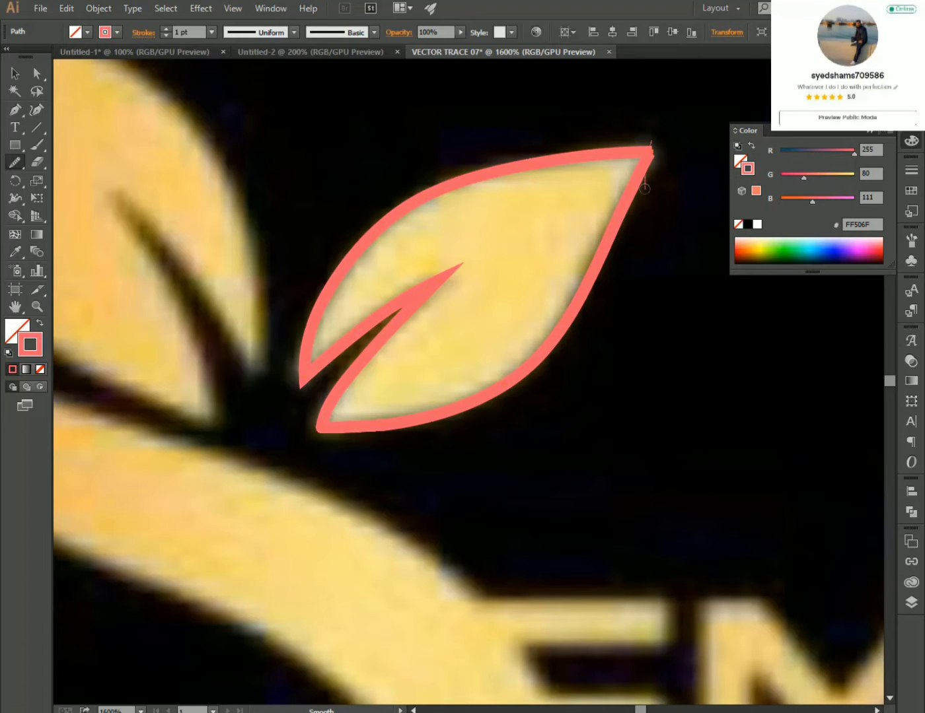
{"action": "left_click", "coordinate": [259, 321], "text": "ctrl"}
{"action": "left_click_drag", "start_coordinate": [199, 320], "coordinate": [471, 438]}
Trace the left leaf's outer edge, pointed tip and upper left side.
{"action": "key", "text": "p"}
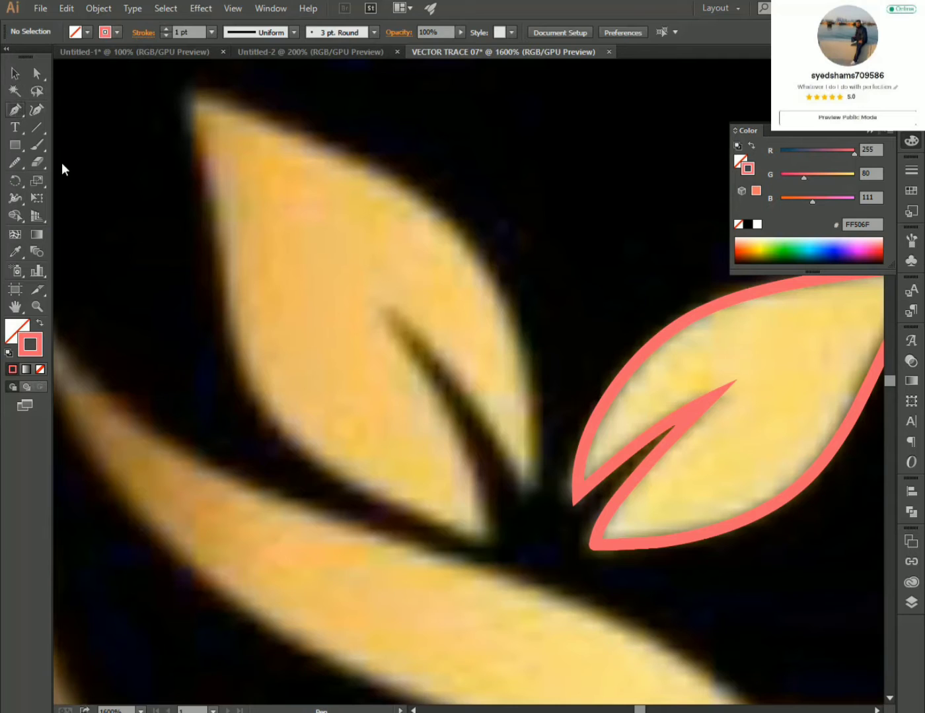
{"action": "left_click", "coordinate": [520, 475]}
{"action": "mouse_move", "coordinate": [368, 166]}
{"action": "left_mouse_down"}
{"action": "mouse_move", "coordinate": [184, 69]}
{"action": "mouse_move", "coordinate": [157, 350]}
{"action": "left_mouse_up"}
{"action": "scroll", "coordinate": [381, 190], "scroll_direction": "down", "scroll_amount": 5}
{"action": "scroll", "coordinate": [371, 234], "scroll_direction": "up", "scroll_amount": 2}
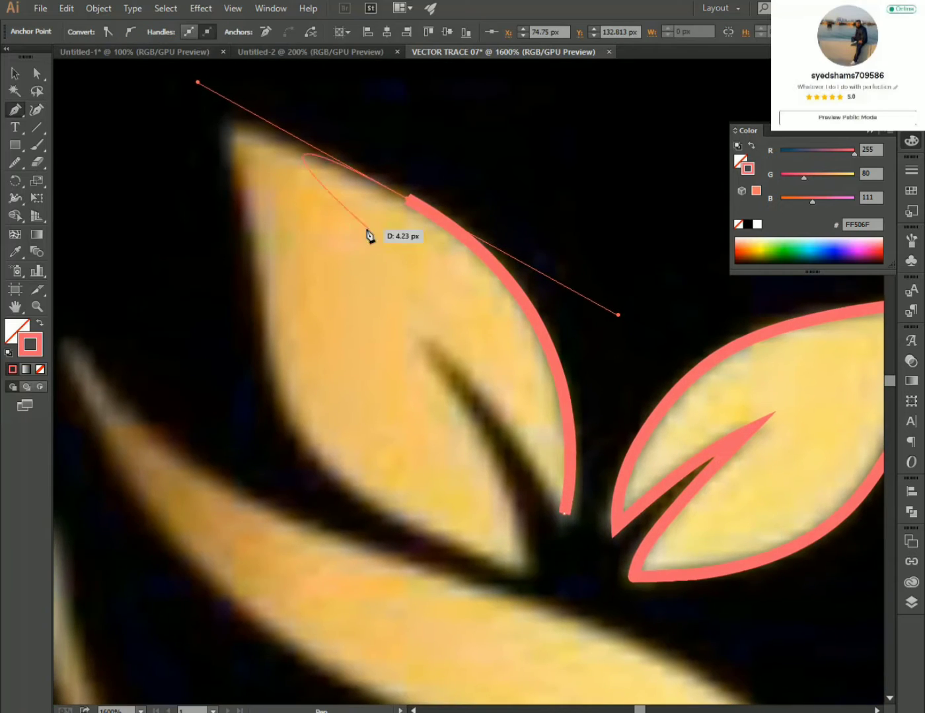
{"action": "left_click", "coordinate": [477, 291]}
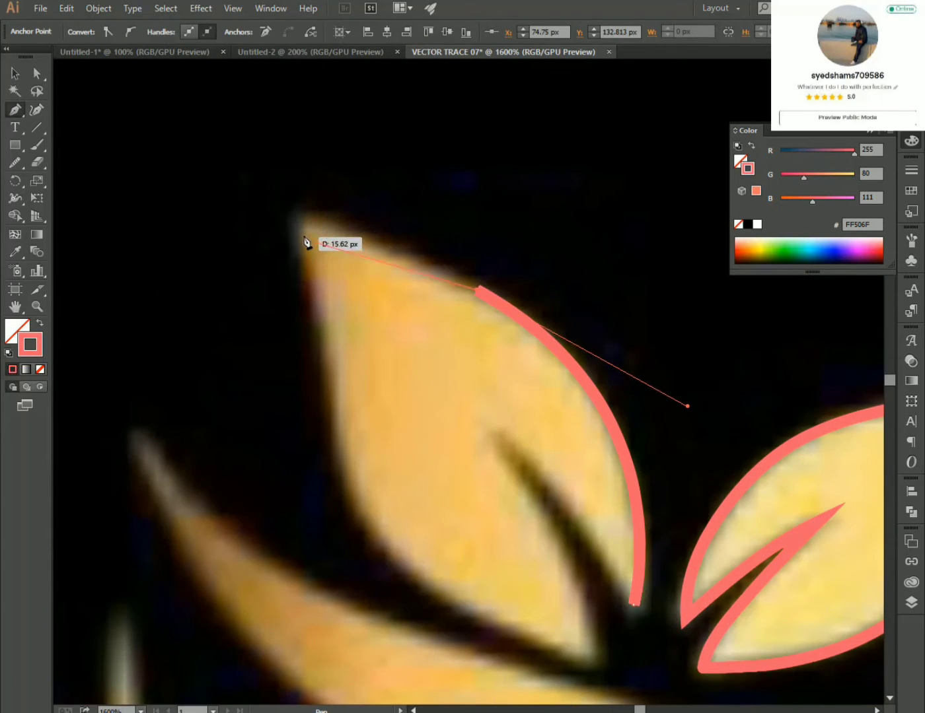
{"action": "left_click_drag", "start_coordinate": [306, 224], "coordinate": [273, 215]}
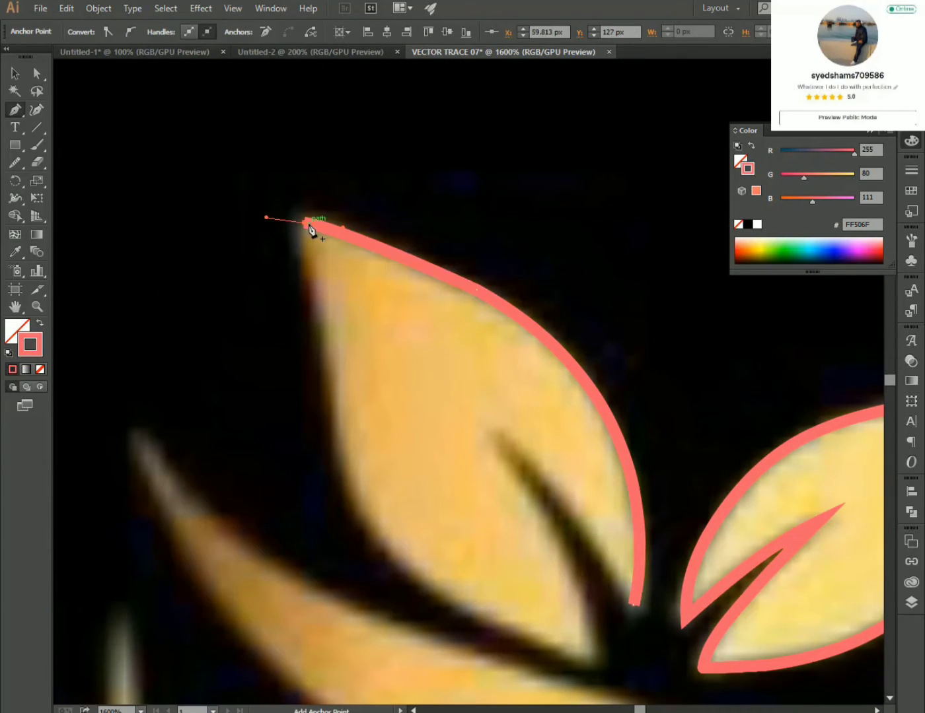
{"action": "left_click_drag", "start_coordinate": [363, 298], "coordinate": [297, 177]}
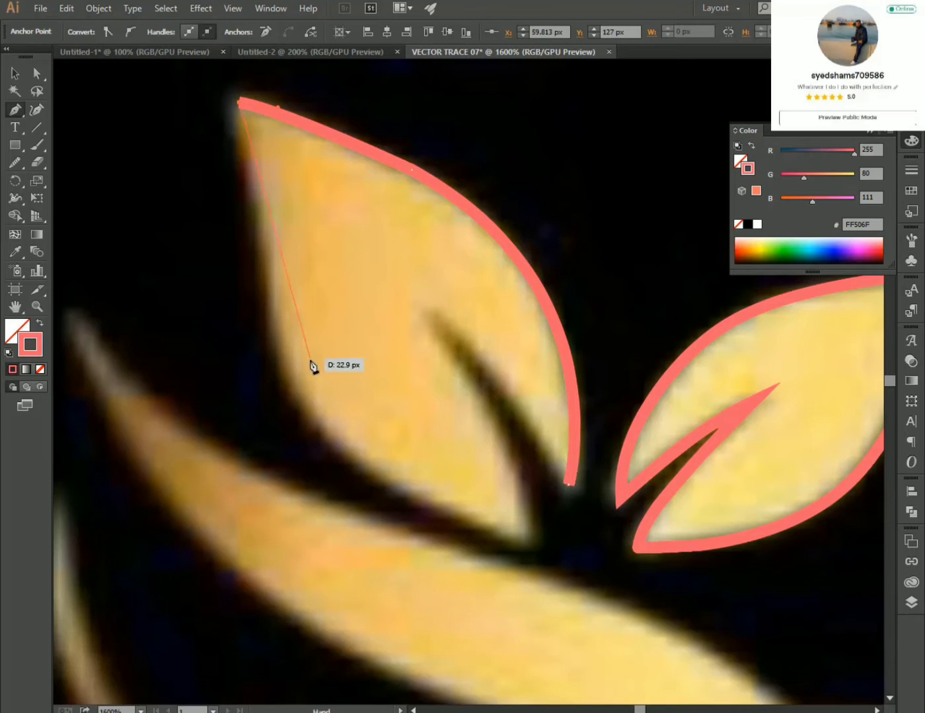
{"action": "left_click", "coordinate": [274, 327]}
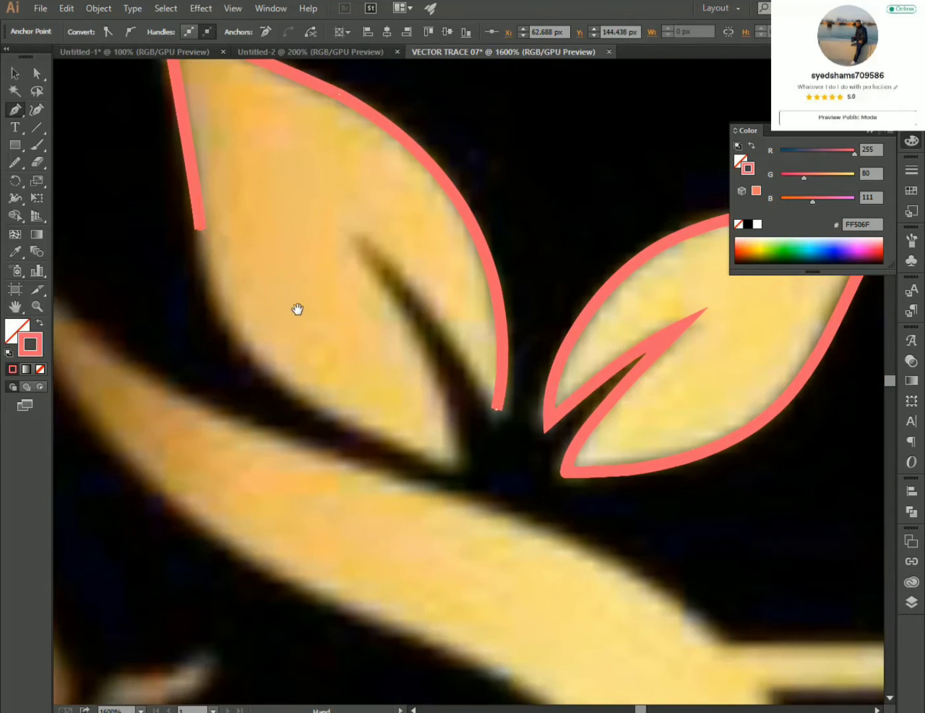
Continue along the leaf's lower left edge and base, up into the inner notch, closing the outline.
{"action": "left_click_drag", "start_coordinate": [373, 409], "coordinate": [297, 310]}
{"action": "left_click_drag", "start_coordinate": [455, 468], "coordinate": [708, 550]}
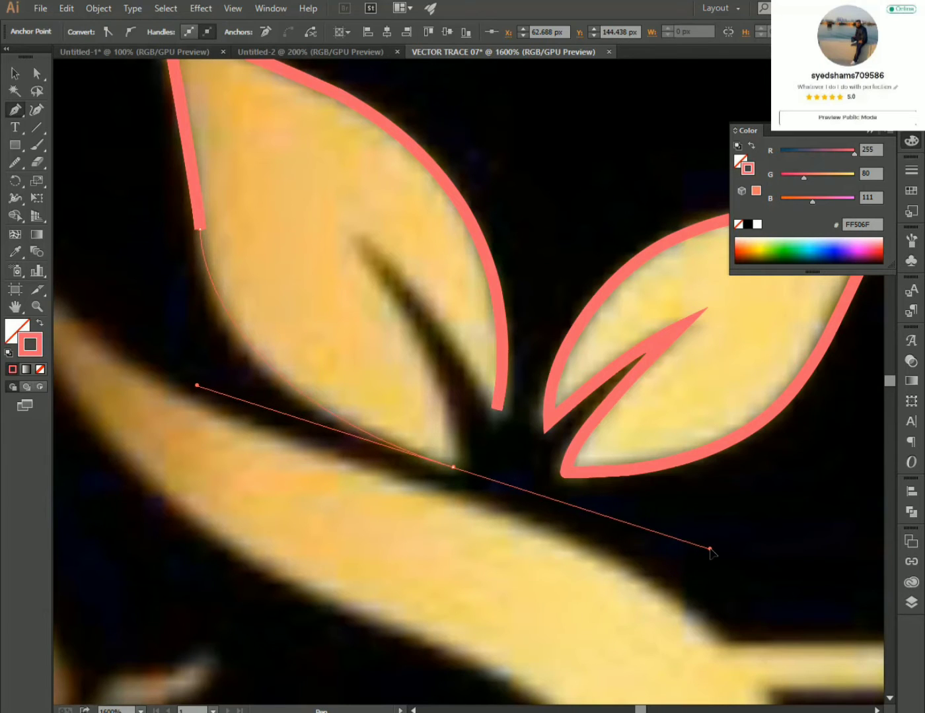
{"action": "left_click_drag", "start_coordinate": [708, 550], "coordinate": [711, 548]}
{"action": "left_click", "coordinate": [454, 469]}
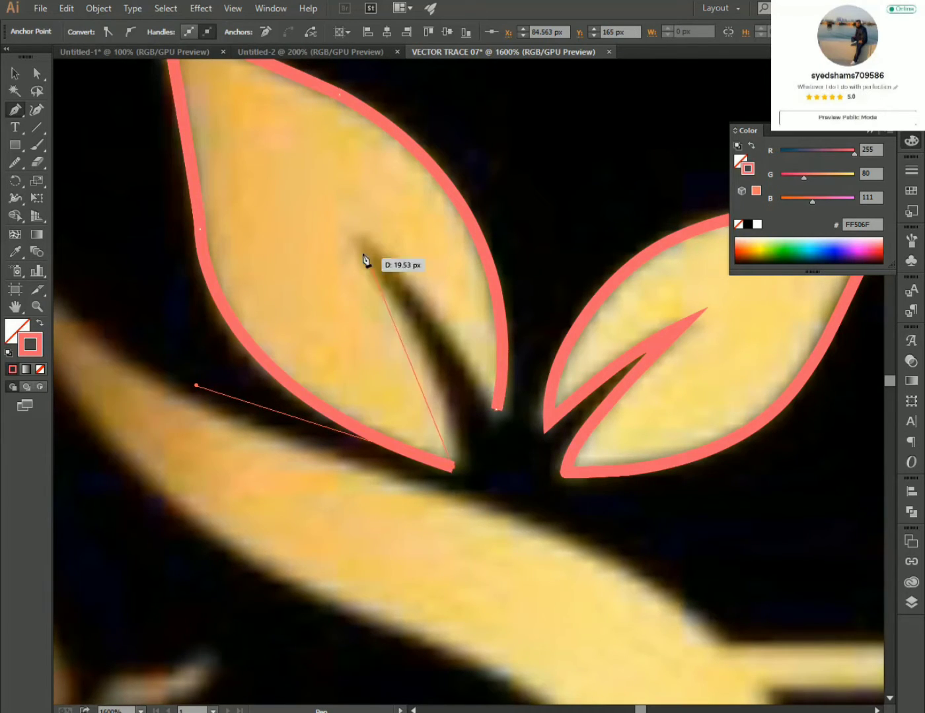
{"action": "mouse_move", "coordinate": [357, 247]}
{"action": "left_mouse_down"}
{"action": "mouse_move", "coordinate": [296, 192]}
{"action": "mouse_move", "coordinate": [259, 141]}
{"action": "left_mouse_up"}
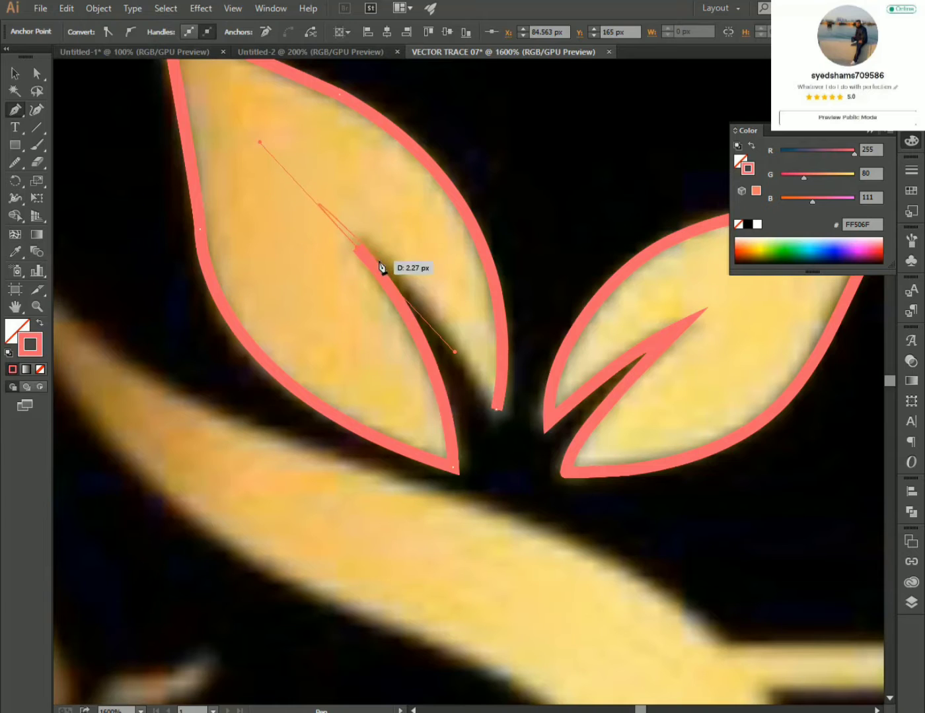
{"action": "left_click", "coordinate": [496, 410]}
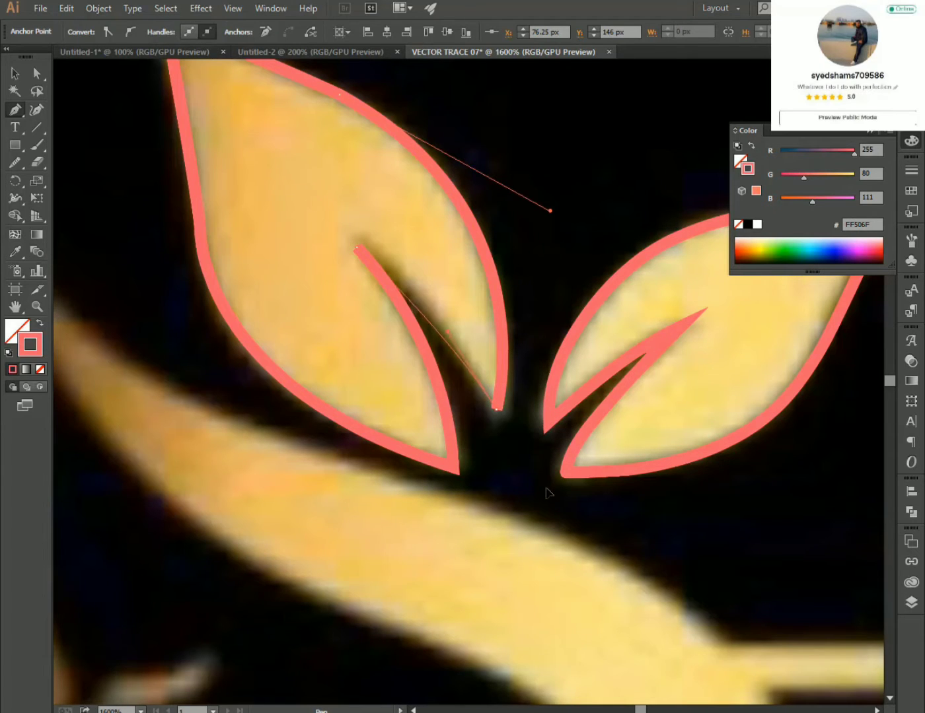
{"action": "left_click_drag", "start_coordinate": [423, 428], "coordinate": [515, 530]}
Smooth the left leaf outline's edges and tips with the Smooth tool.
{"action": "left_click", "coordinate": [169, 237], "text": "ctrl"}
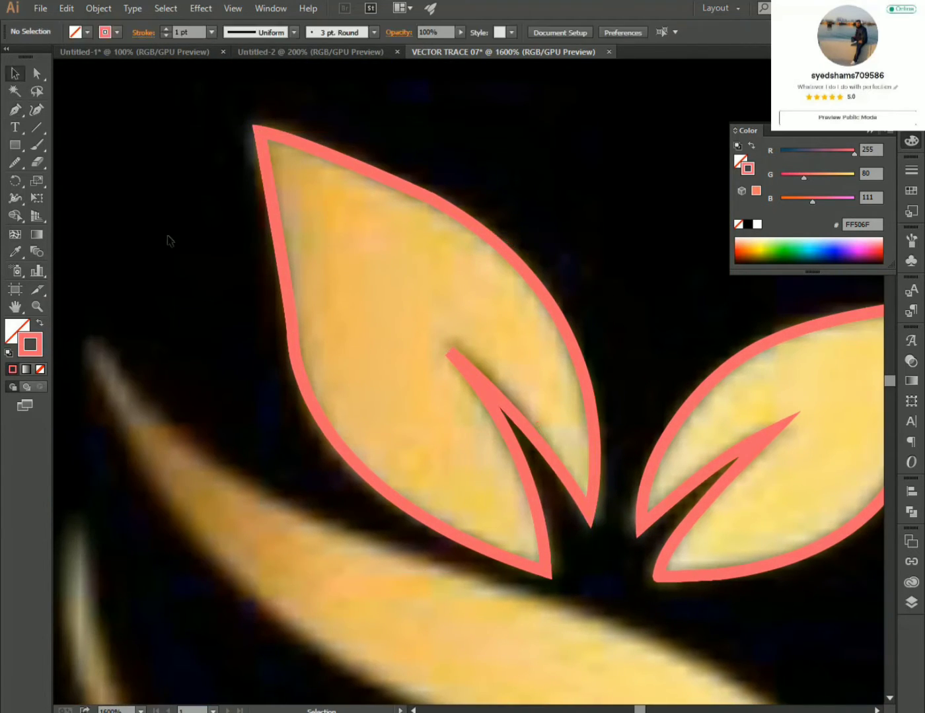
{"action": "left_click", "coordinate": [289, 297]}
{"action": "key", "text": "n"}
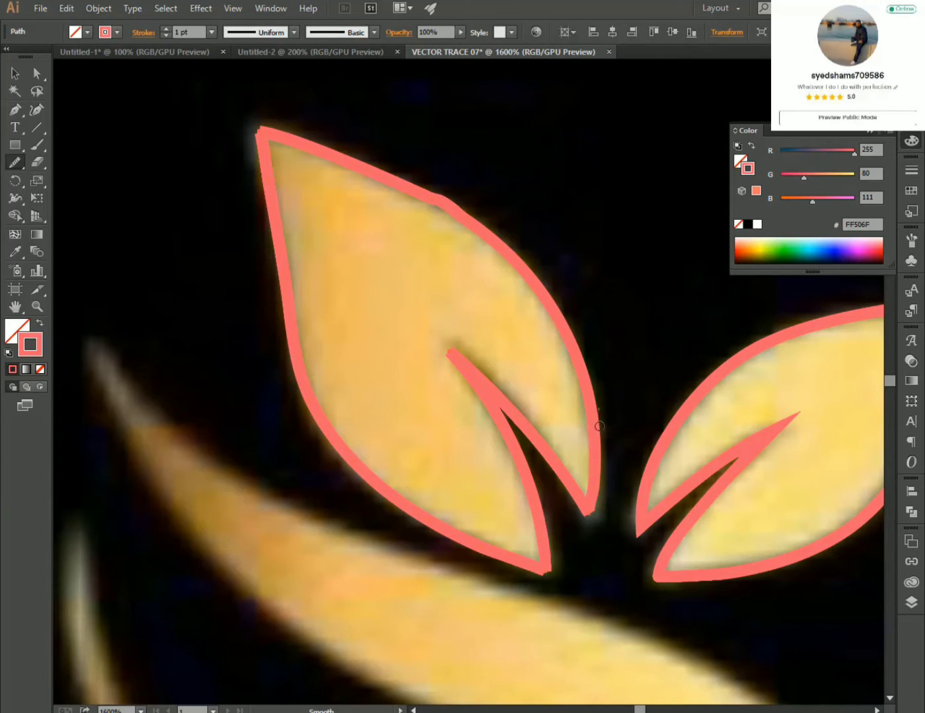
{"action": "left_click_drag", "start_coordinate": [485, 550], "coordinate": [474, 547]}
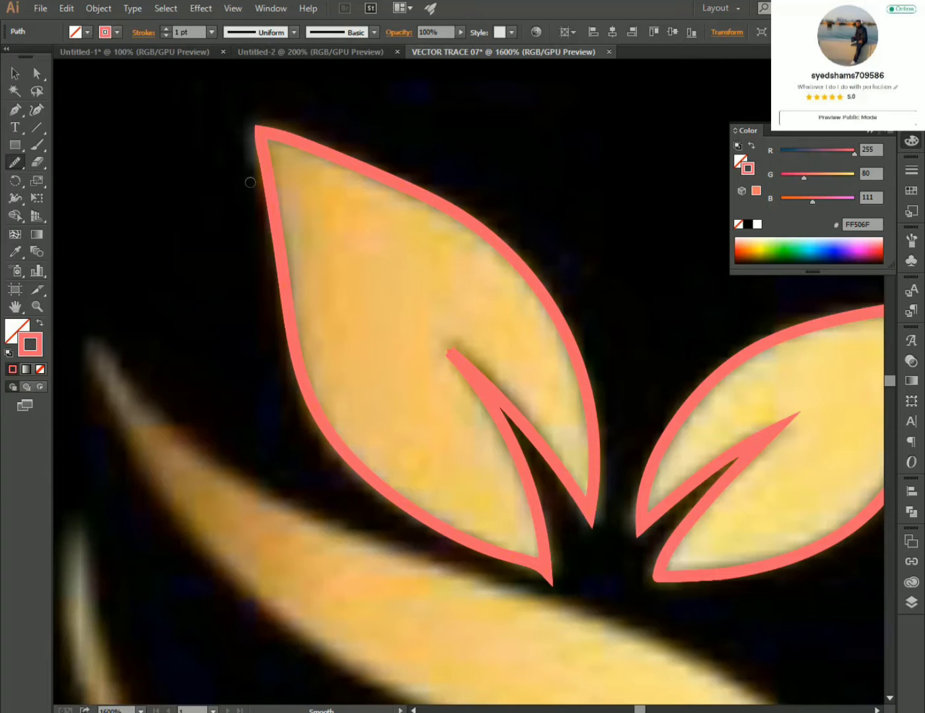
{"action": "left_click", "coordinate": [15, 72]}
Zoom out and pan to show the face and both leaves.
{"action": "key", "text": "ctrl+minus"}
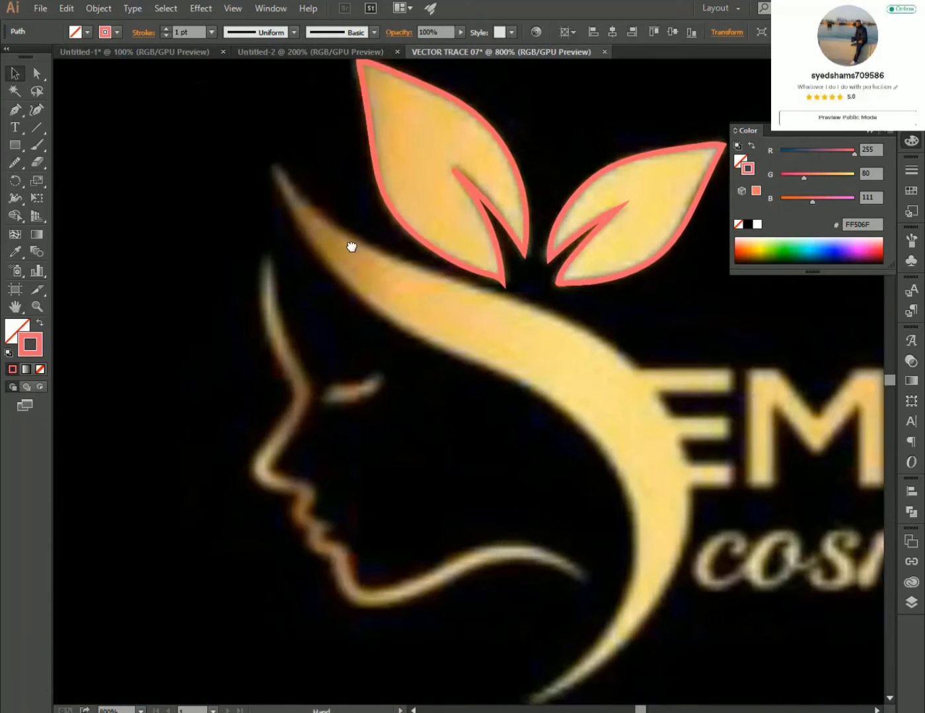
{"action": "left_click", "coordinate": [456, 366]}
{"action": "scroll", "coordinate": [455, 366], "scroll_direction": "down", "scroll_amount": 2}
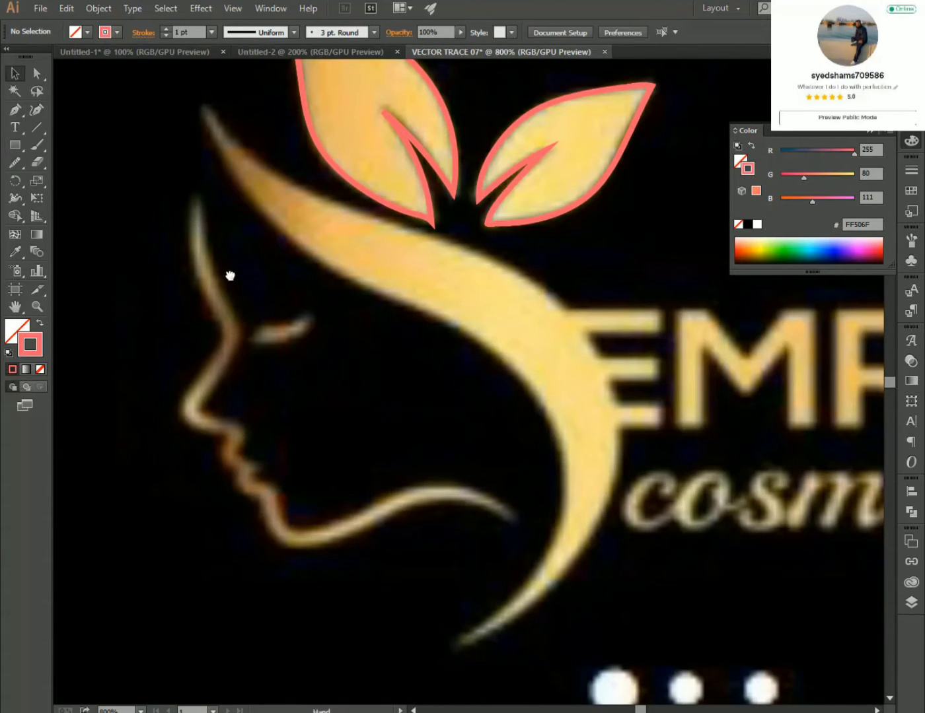
{"action": "left_click_drag", "start_coordinate": [230, 275], "coordinate": [272, 387]}
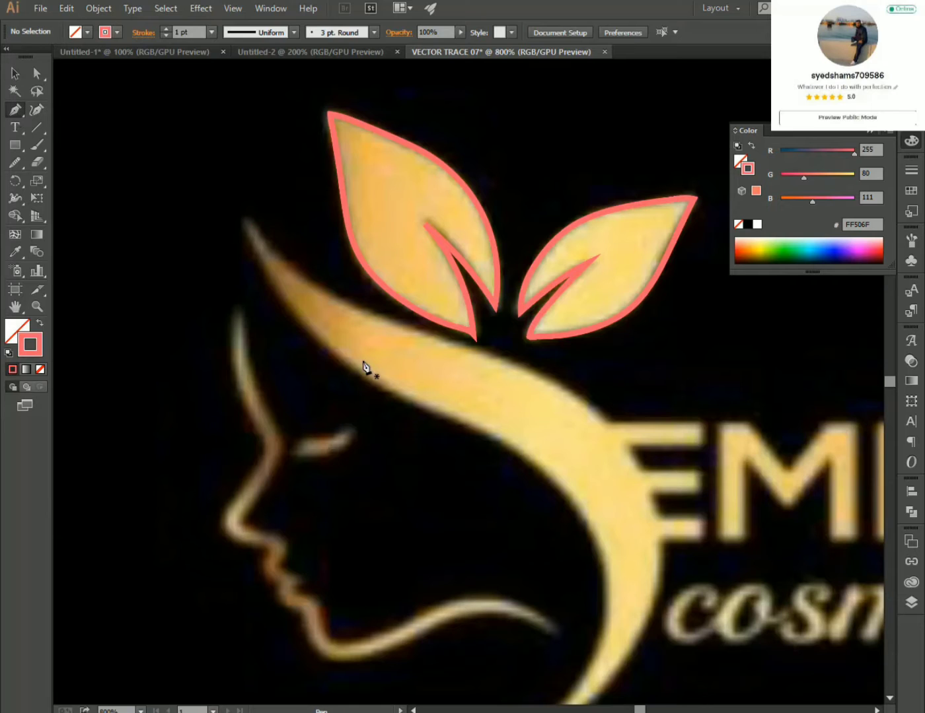
{"action": "scroll", "coordinate": [366, 367], "scroll_direction": "down", "scroll_amount": 2}
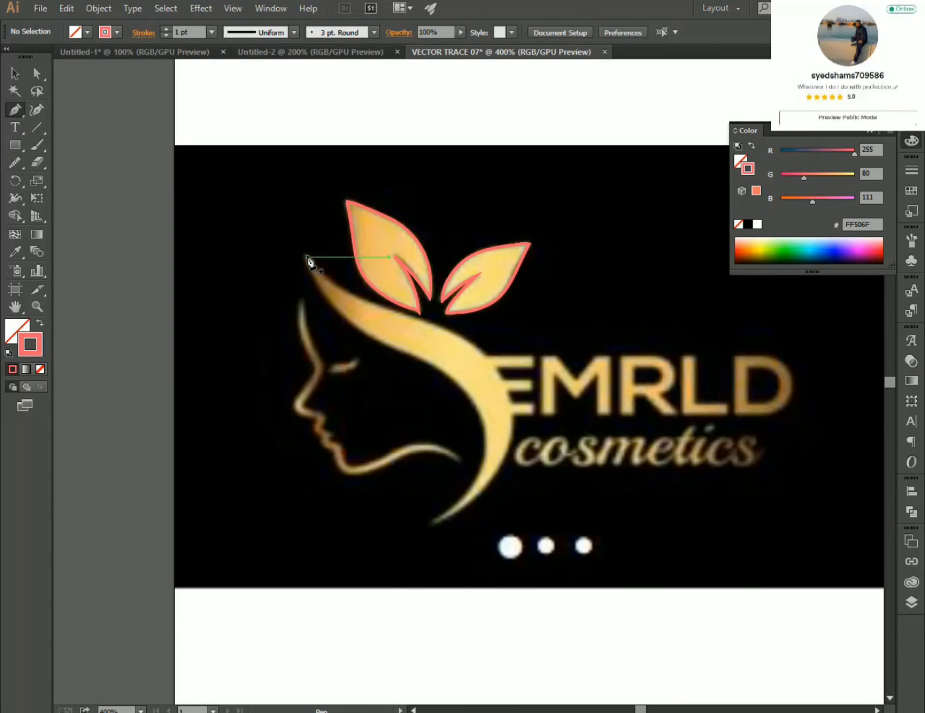
Trace the sweeping hair curve over the head as a new path and smooth it.
{"action": "left_click", "coordinate": [307, 257]}
{"action": "mouse_move", "coordinate": [460, 361]}
{"action": "left_mouse_down"}
{"action": "mouse_move", "coordinate": [600, 416]}
{"action": "mouse_move", "coordinate": [584, 399]}
{"action": "left_mouse_up"}
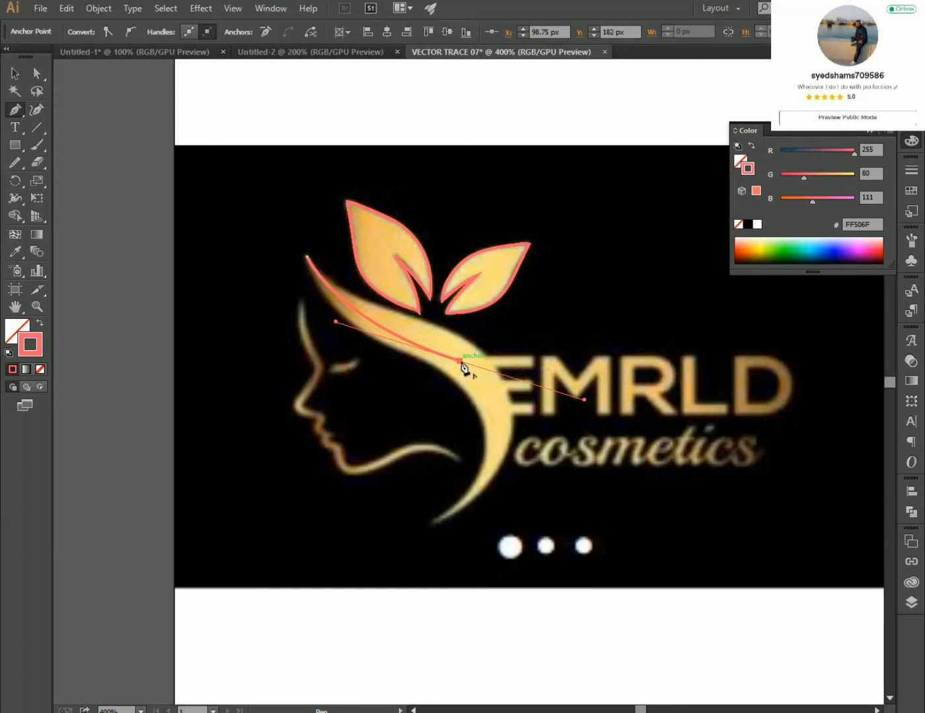
{"action": "left_click_drag", "start_coordinate": [440, 520], "coordinate": [319, 606]}
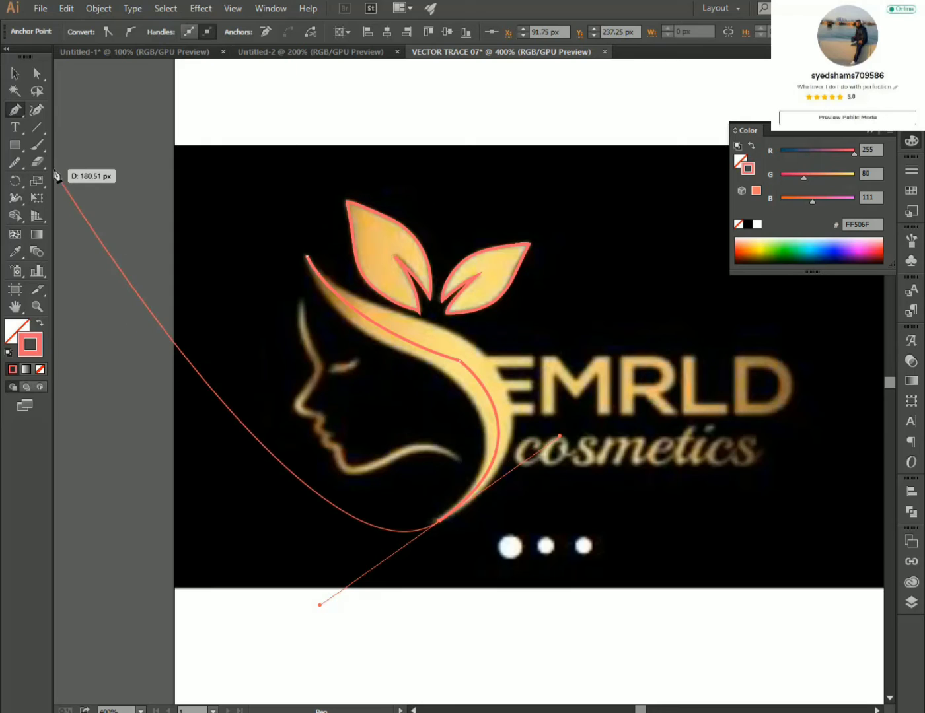
{"action": "key", "text": "v"}
{"action": "left_click", "coordinate": [84, 214]}
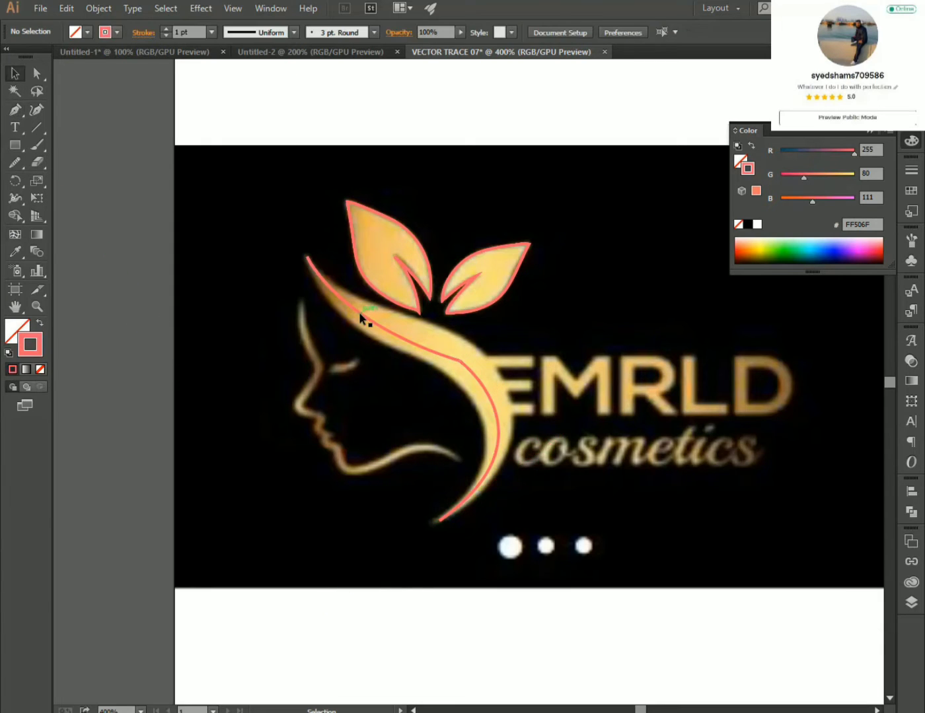
{"action": "left_click", "coordinate": [359, 312]}
{"action": "left_click", "coordinate": [15, 163]}
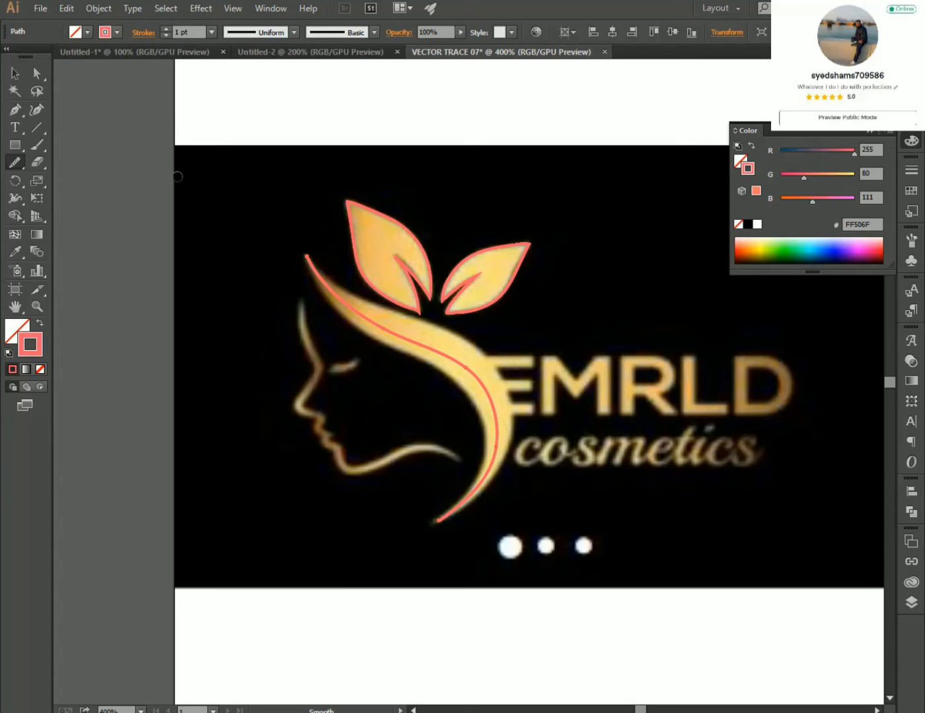
{"action": "left_click", "coordinate": [16, 77]}
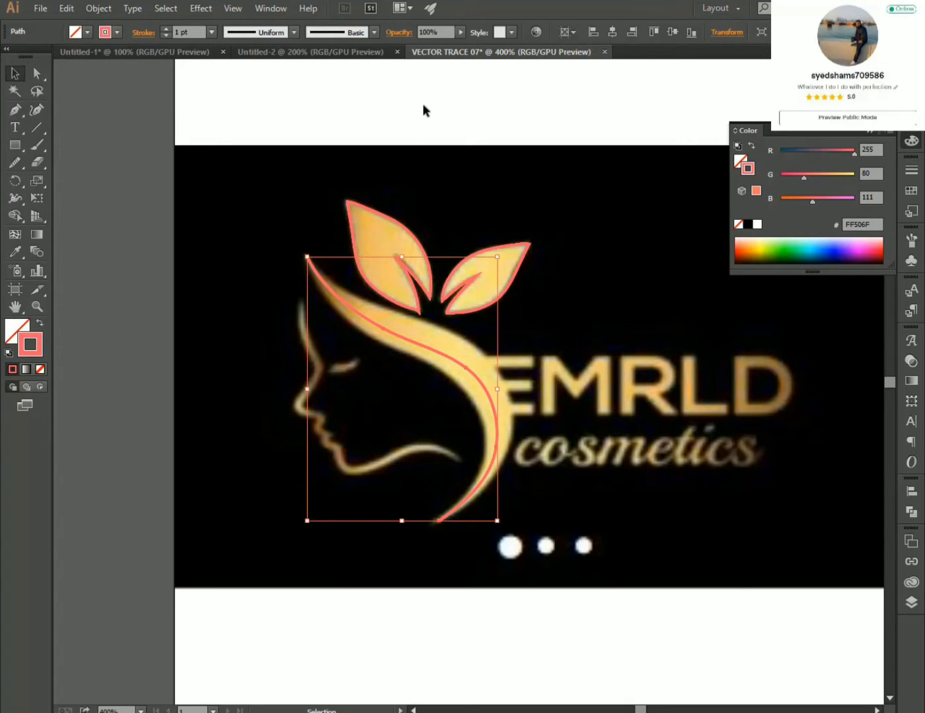
Give the curve a 14 pt stroke with the tapered Width Profile 1.
{"action": "left_click", "coordinate": [192, 32]}
{"action": "scroll", "coordinate": [192, 33], "scroll_direction": "up", "scroll_amount": 5}
{"action": "scroll", "coordinate": [199, 28], "scroll_direction": "up", "scroll_amount": 4}
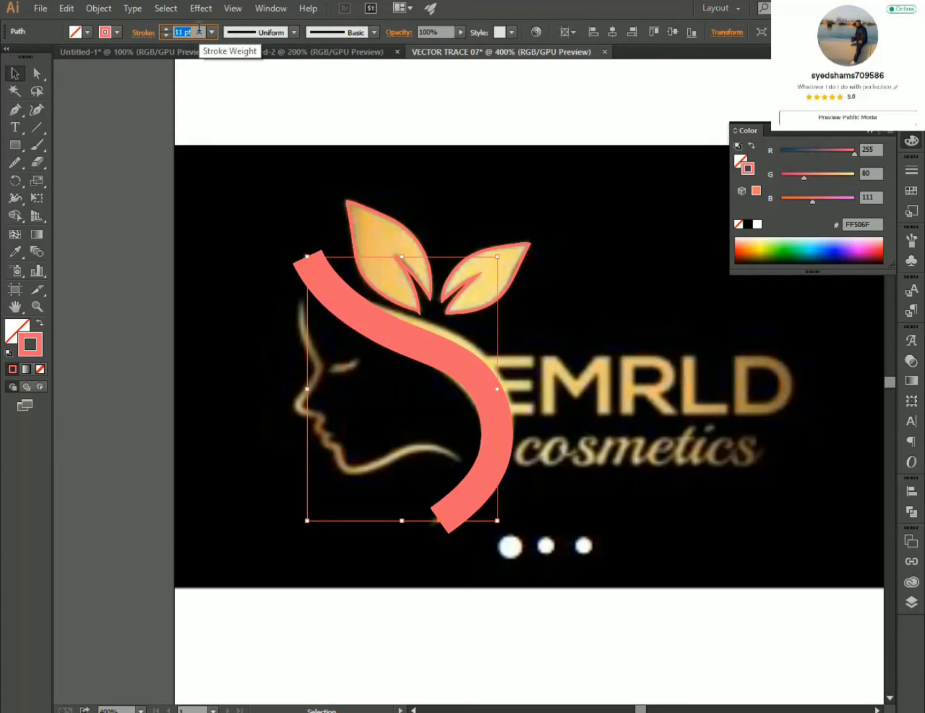
{"action": "scroll", "coordinate": [199, 28], "scroll_direction": "up", "scroll_amount": 4}
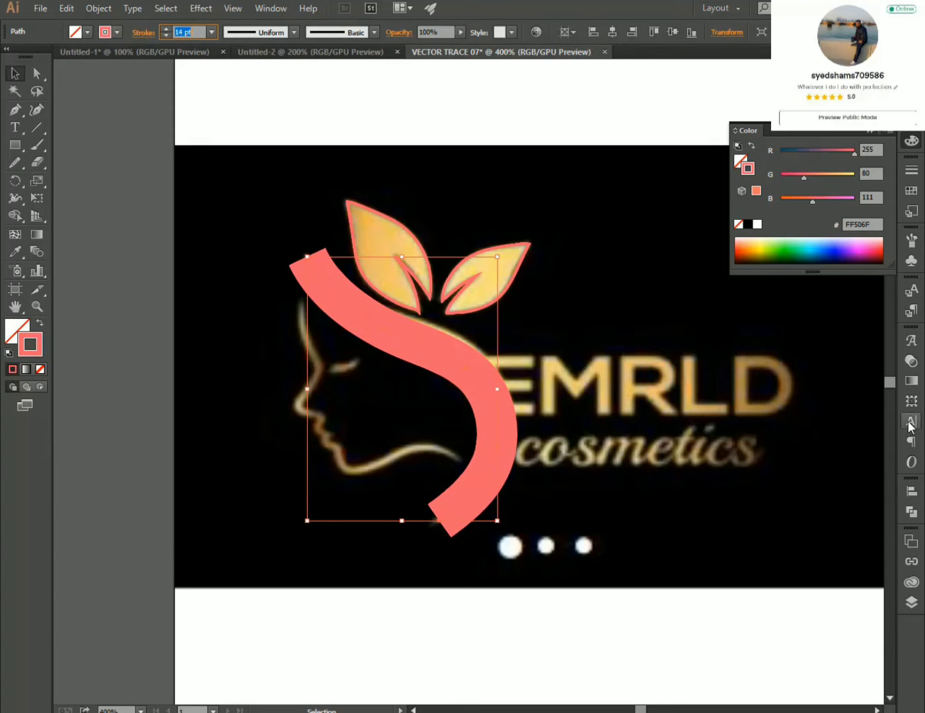
{"action": "left_click", "coordinate": [911, 171]}
{"action": "left_click", "coordinate": [820, 383]}
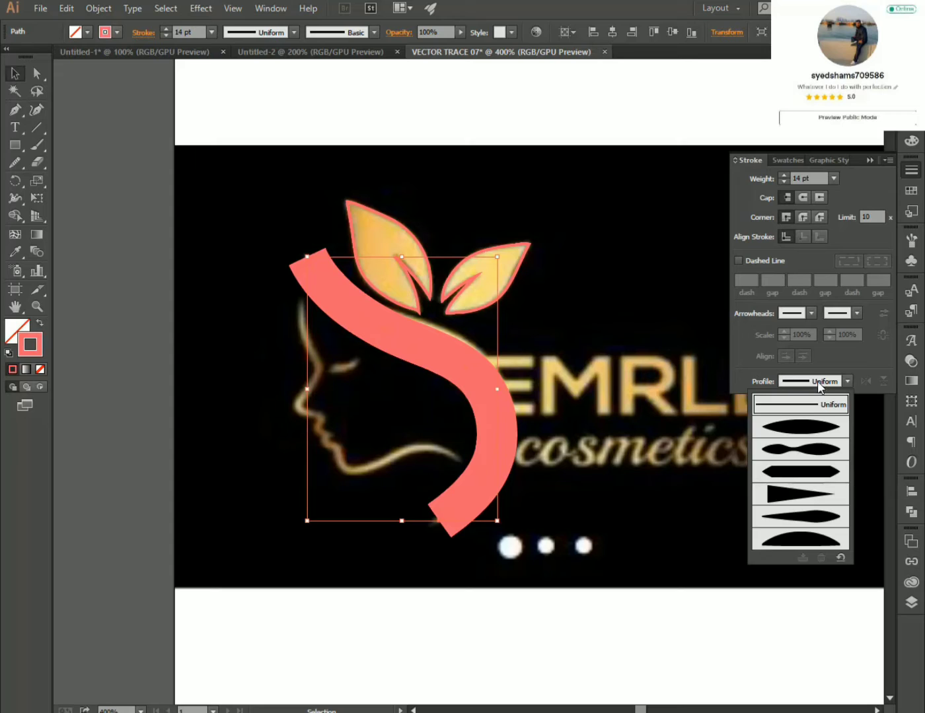
{"action": "left_click", "coordinate": [813, 427]}
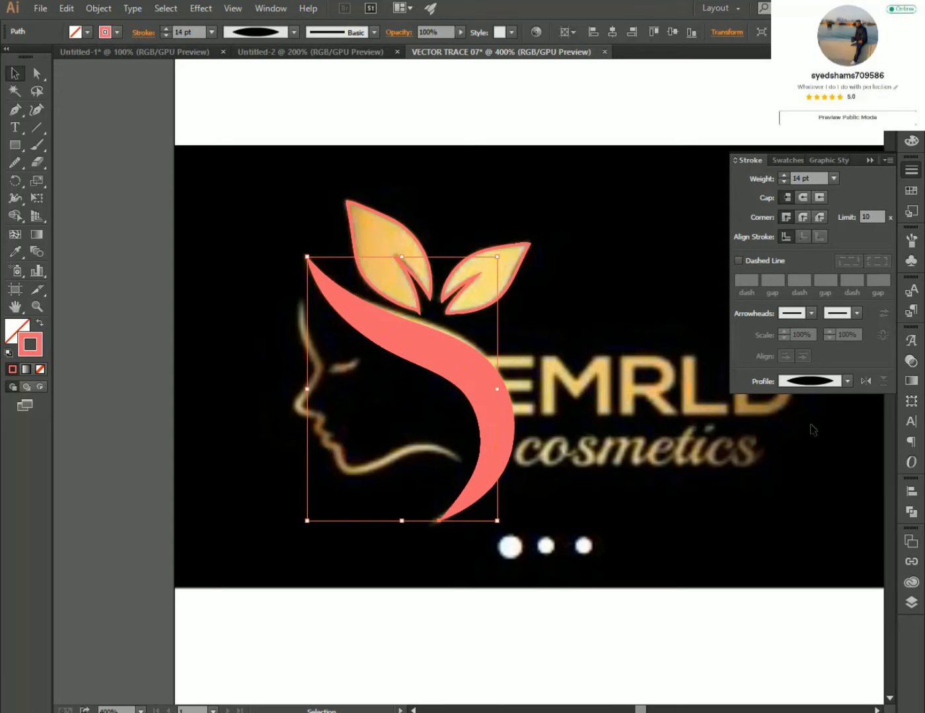
Check the taper, then expand the salmon curve's appearance into a filled shape.
{"action": "left_click", "coordinate": [613, 259]}
{"action": "left_click", "coordinate": [448, 355]}
{"action": "left_click", "coordinate": [98, 8]}
{"action": "left_click", "coordinate": [129, 177]}
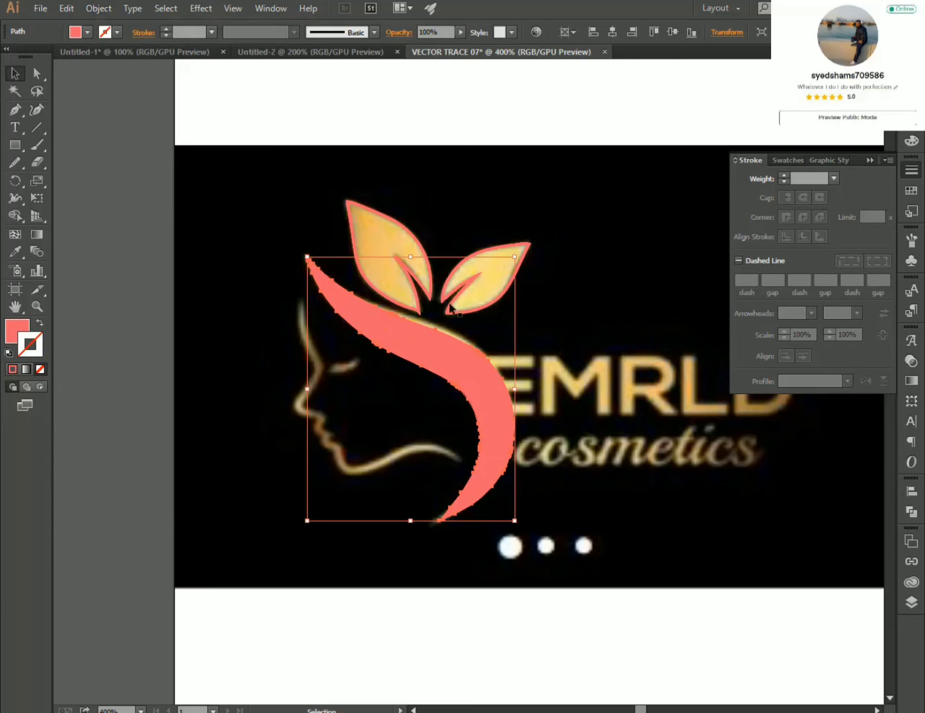
Zoom in and move the first upper-edge anchor and curve onto the gold line.
{"action": "left_click", "coordinate": [36, 74]}
{"action": "left_click", "coordinate": [543, 186]}
{"action": "scroll", "coordinate": [454, 324], "scroll_direction": "up", "scroll_amount": 5}
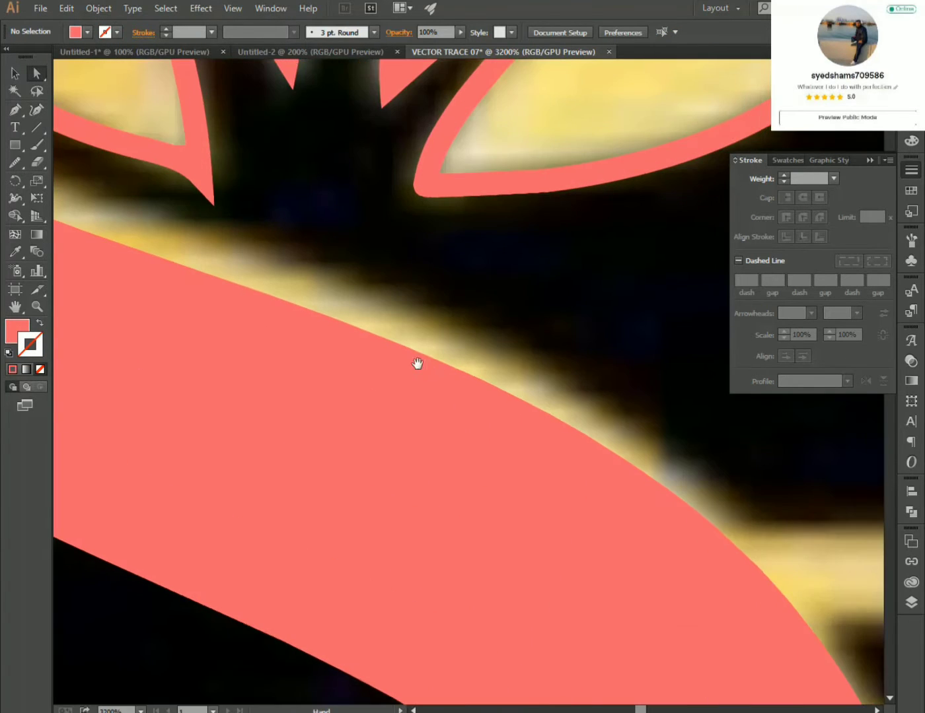
{"action": "left_click", "coordinate": [514, 294]}
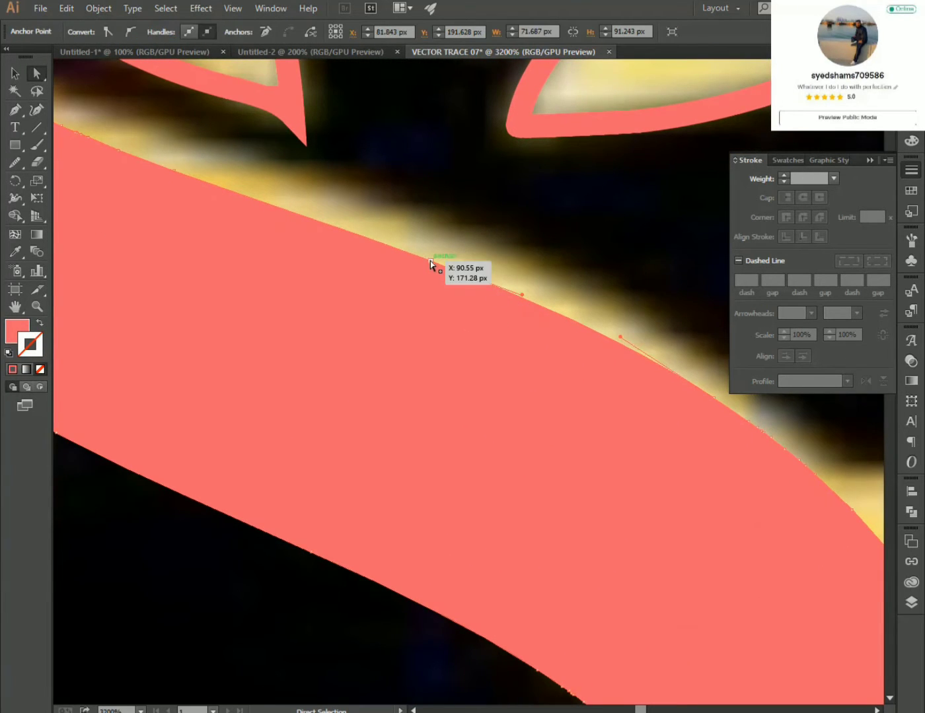
{"action": "left_click_drag", "start_coordinate": [434, 265], "coordinate": [442, 230]}
{"action": "left_click_drag", "start_coordinate": [672, 388], "coordinate": [491, 323]}
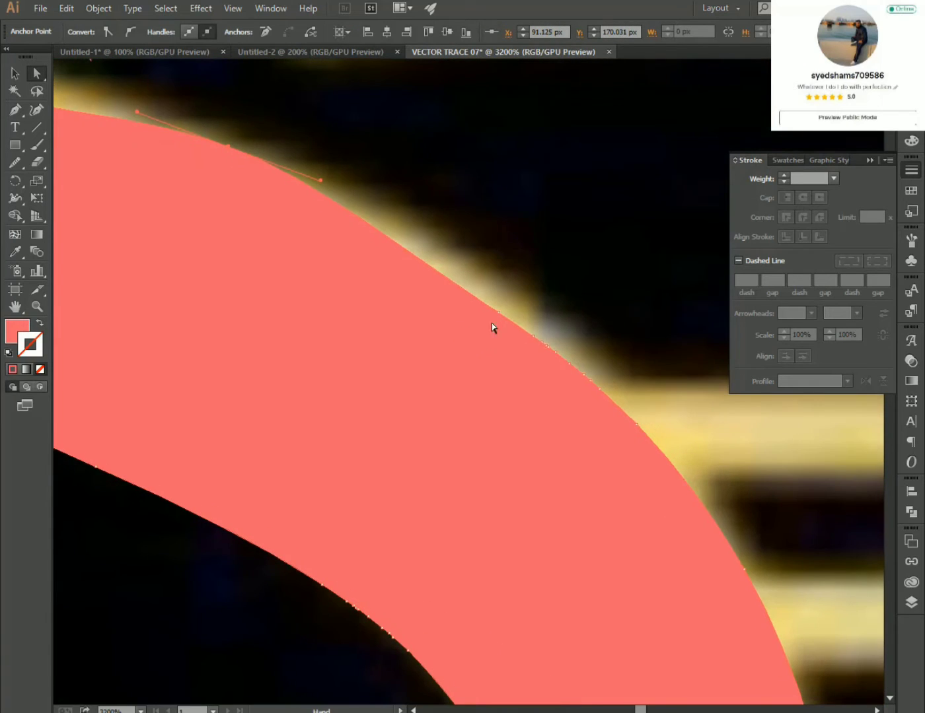
Adjust anchors along the steep edge section to fit the gold outline.
{"action": "left_click", "coordinate": [534, 337]}
{"action": "mouse_move", "coordinate": [662, 315]}
{"action": "left_mouse_down"}
{"action": "mouse_move", "coordinate": [452, 366]}
{"action": "mouse_move", "coordinate": [456, 380]}
{"action": "left_mouse_up"}
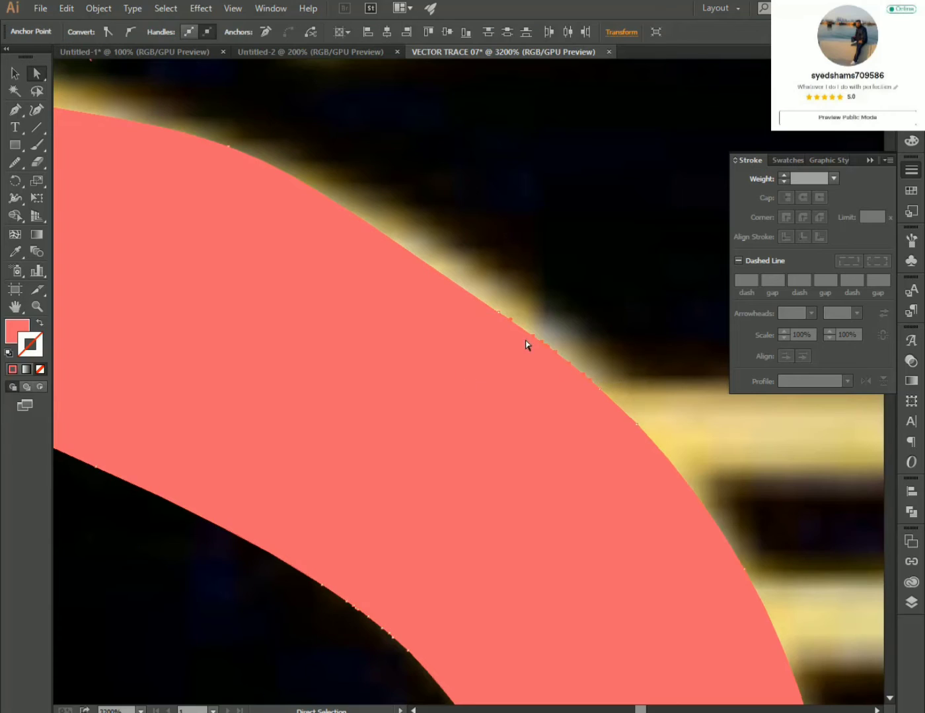
{"action": "mouse_move", "coordinate": [527, 344]}
{"action": "left_mouse_down"}
{"action": "mouse_move", "coordinate": [497, 319]}
{"action": "mouse_move", "coordinate": [509, 290]}
{"action": "left_mouse_up"}
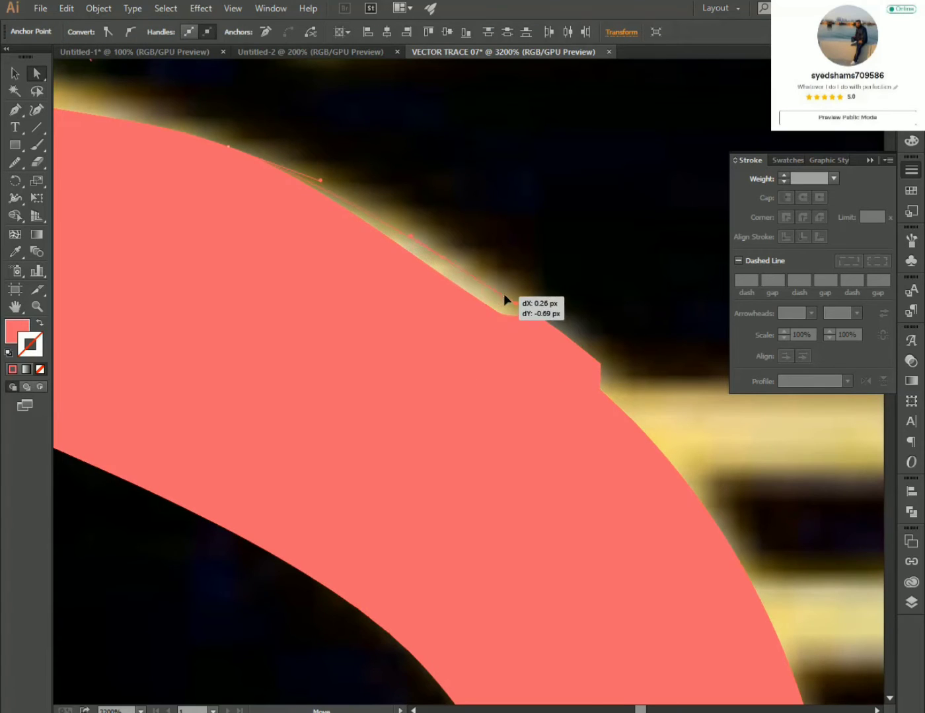
{"action": "left_click_drag", "start_coordinate": [600, 390], "coordinate": [609, 381]}
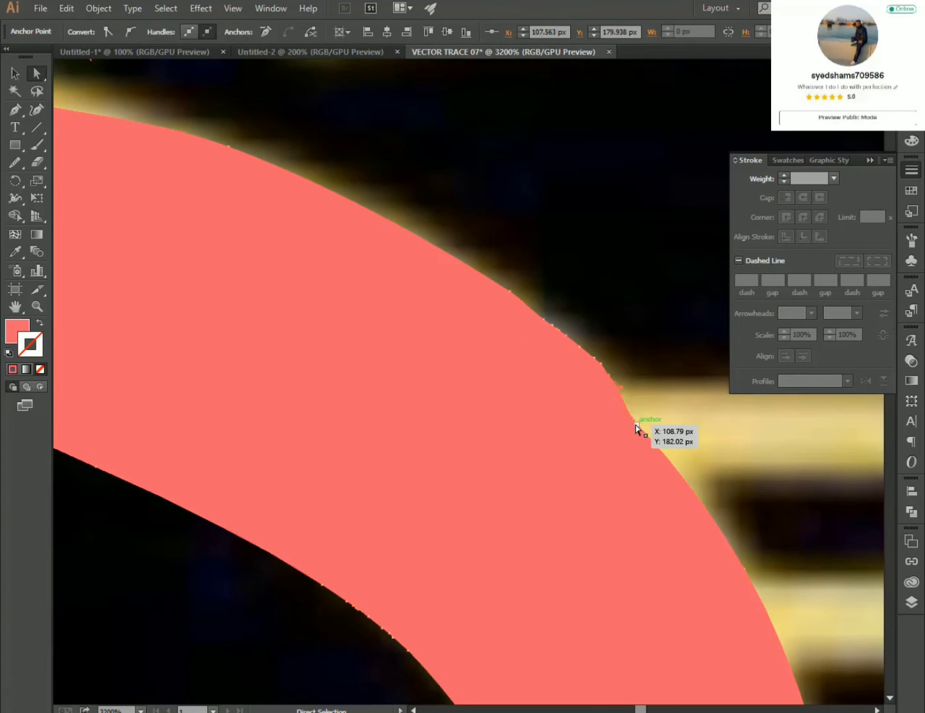
{"action": "left_click_drag", "start_coordinate": [644, 423], "coordinate": [643, 416]}
{"action": "key", "text": "ctrl+minus"}
{"action": "key", "text": "ctrl+minus"}
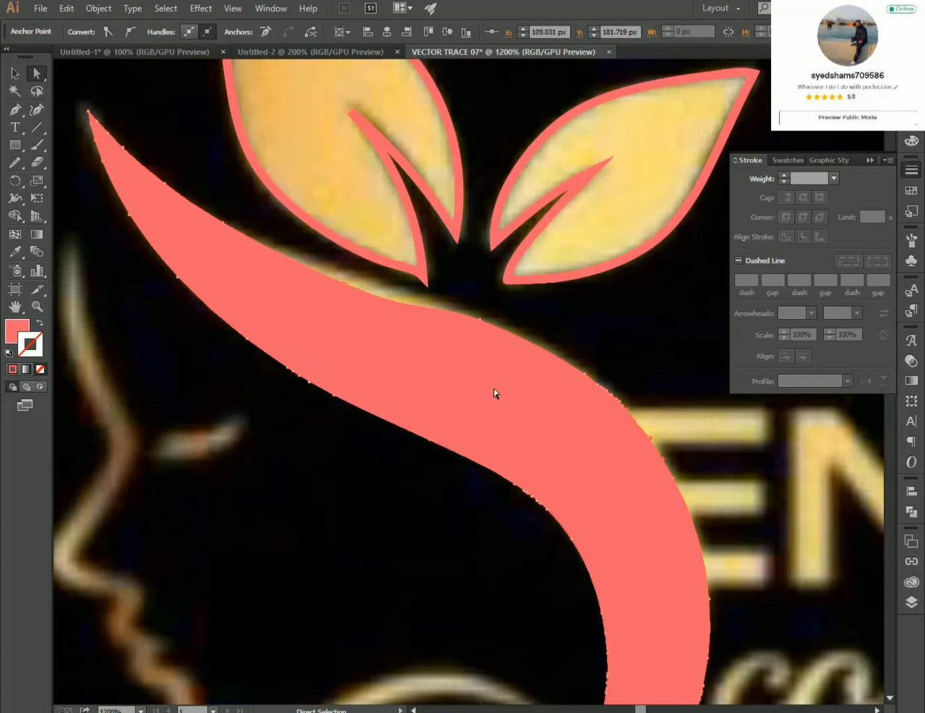
{"action": "key", "text": "ctrl+plus"}
{"action": "key", "text": "ctrl+plus"}
{"action": "key", "text": "ctrl+plus"}
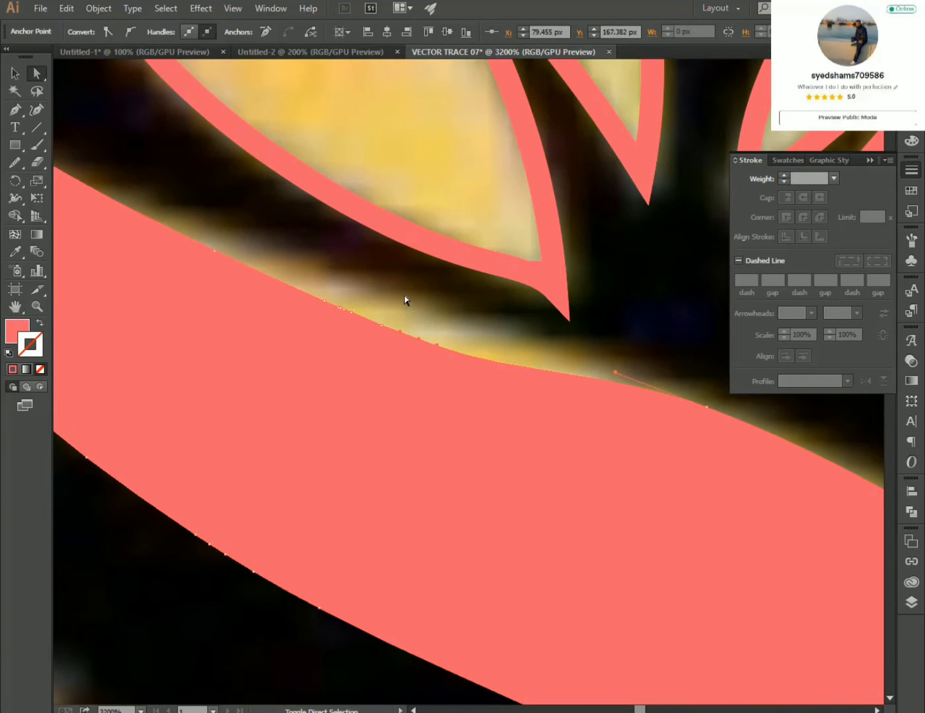
Lasso-select the upper-edge anchors and raise them to the gold line.
{"action": "left_click", "coordinate": [473, 335]}
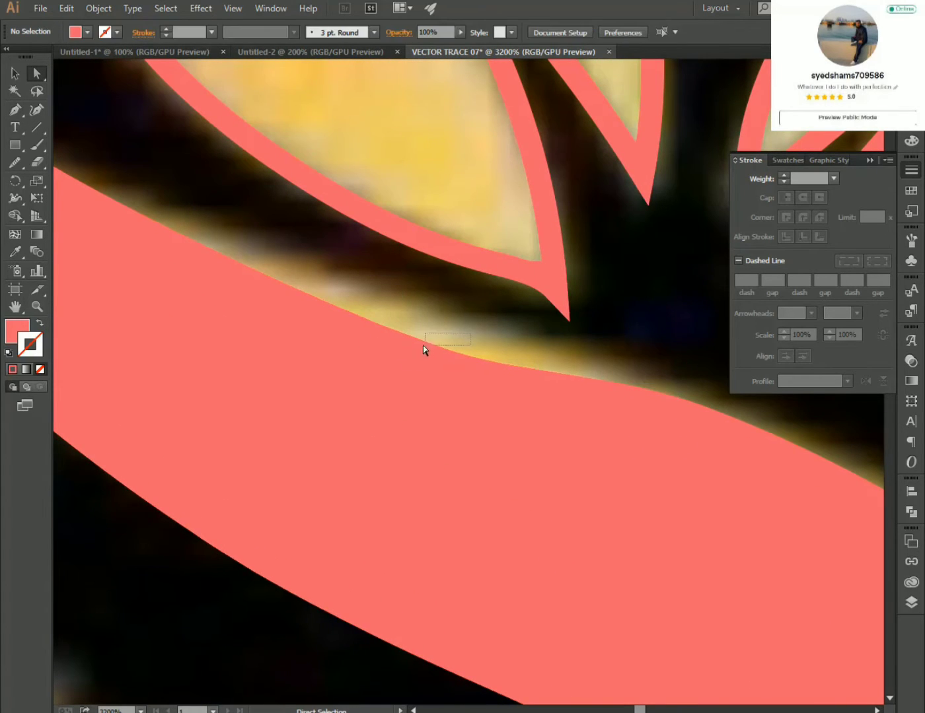
{"action": "left_click_drag", "start_coordinate": [423, 346], "coordinate": [423, 346]}
{"action": "left_click", "coordinate": [122, 149]}
{"action": "left_click_drag", "start_coordinate": [271, 323], "coordinate": [250, 248]}
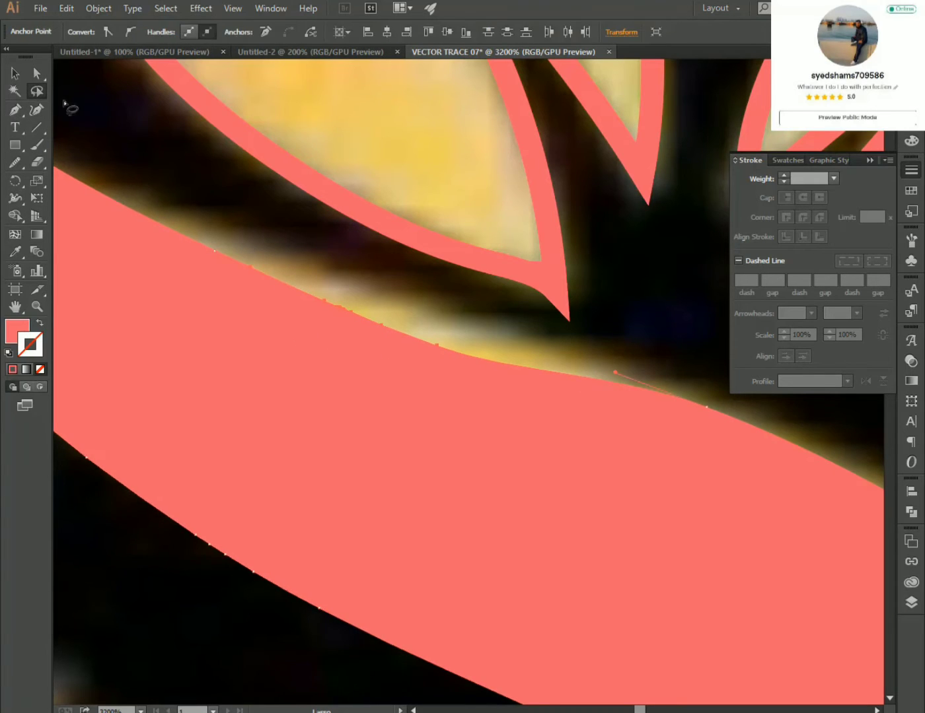
{"action": "key", "text": "a"}
{"action": "left_click_drag", "start_coordinate": [388, 341], "coordinate": [396, 309]}
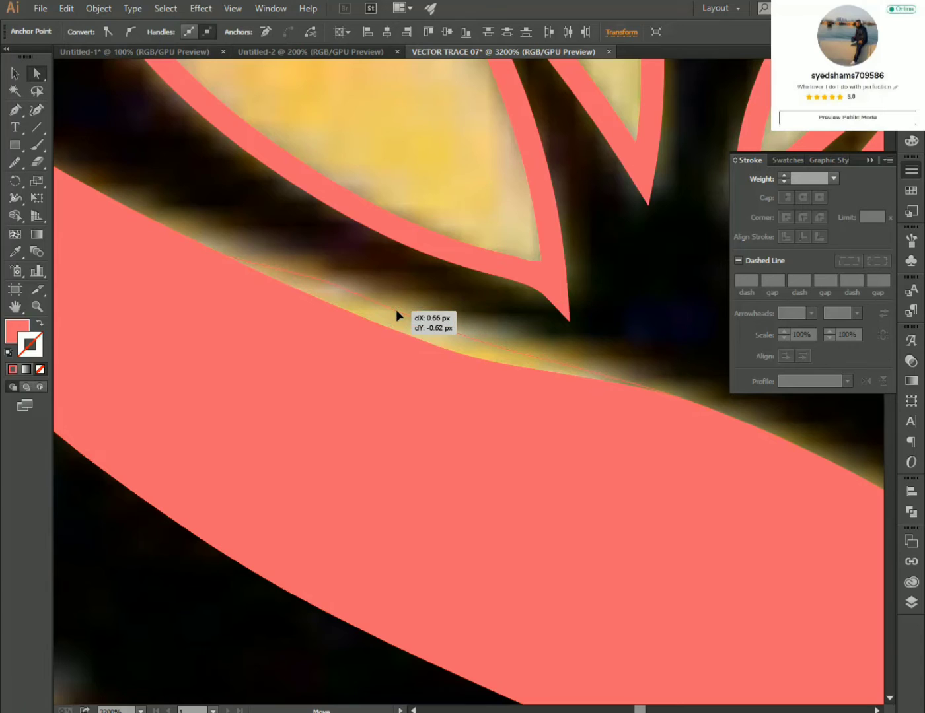
Fine-tune individual edge anchors so the swoosh hugs the gold curve.
{"action": "left_click", "coordinate": [608, 369]}
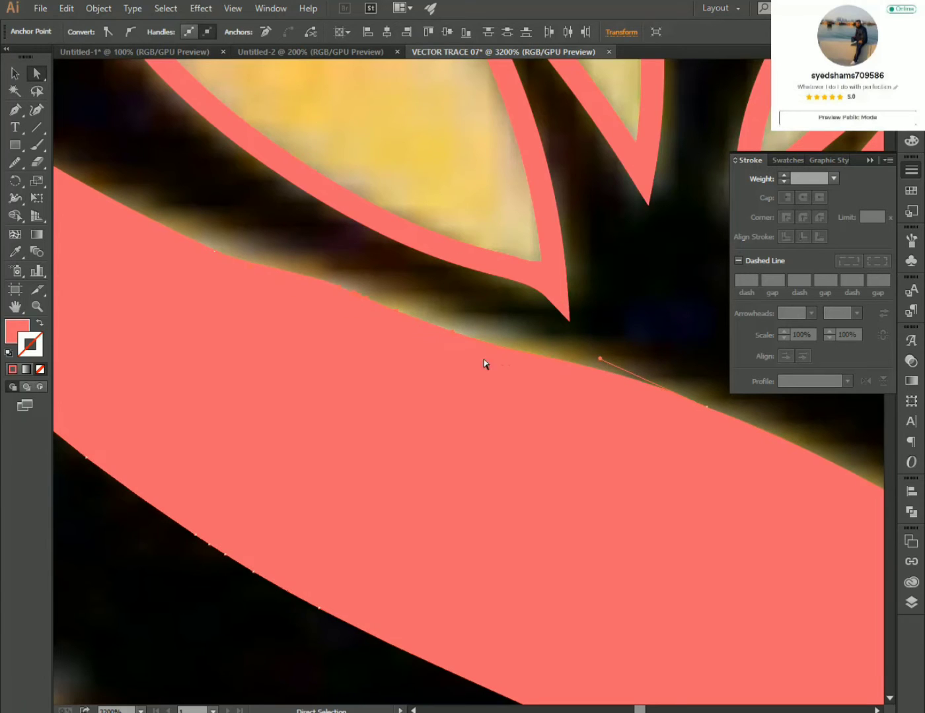
{"action": "left_click_drag", "start_coordinate": [454, 335], "coordinate": [454, 322]}
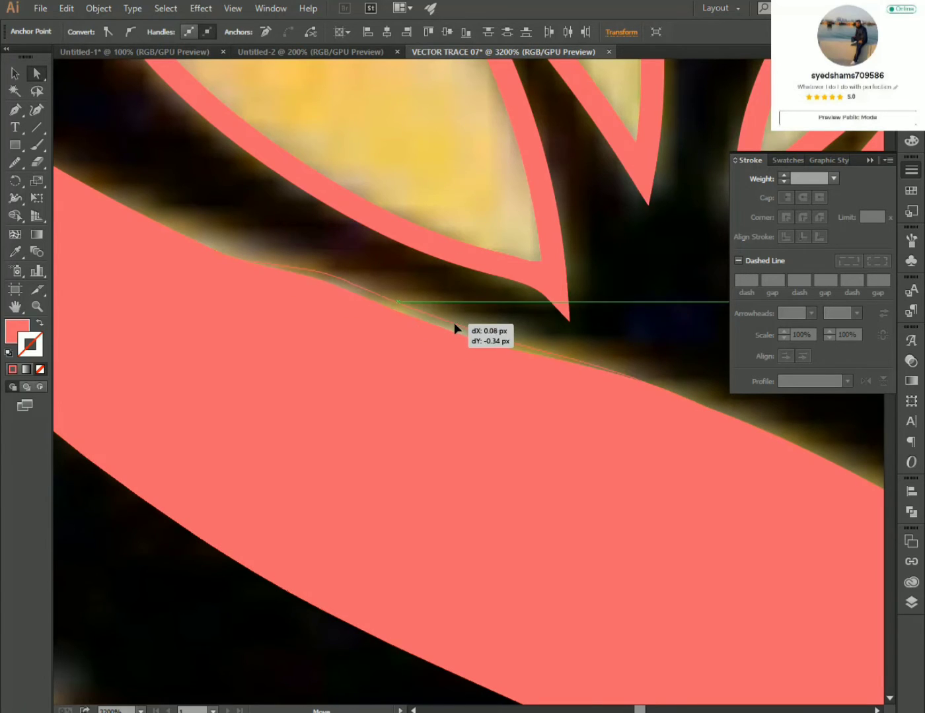
{"action": "left_click", "coordinate": [217, 249]}
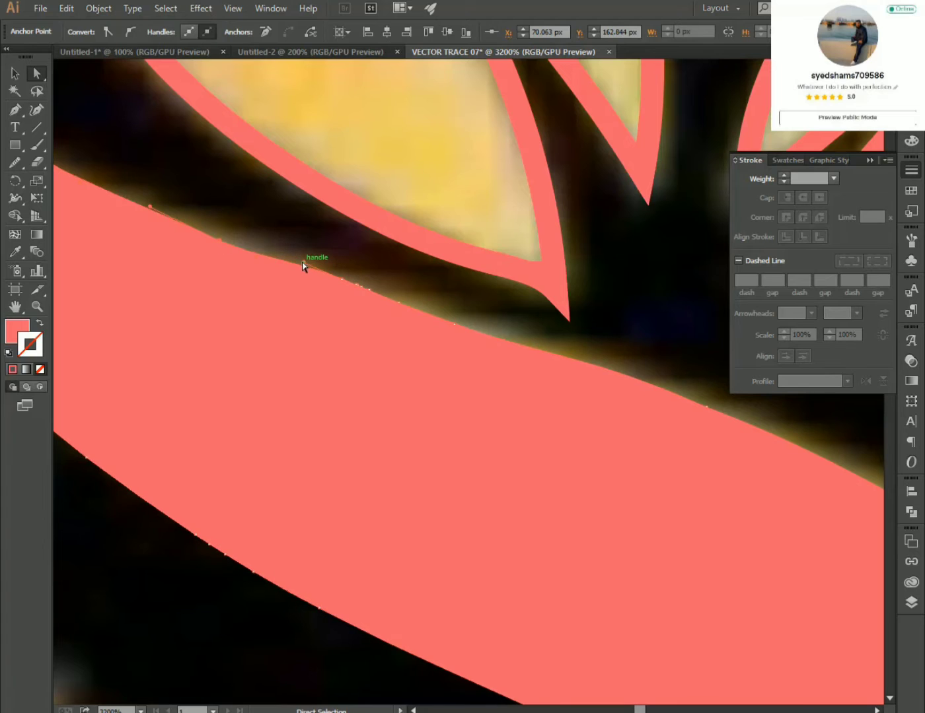
{"action": "scroll", "coordinate": [322, 313], "scroll_direction": "down", "scroll_amount": 5}
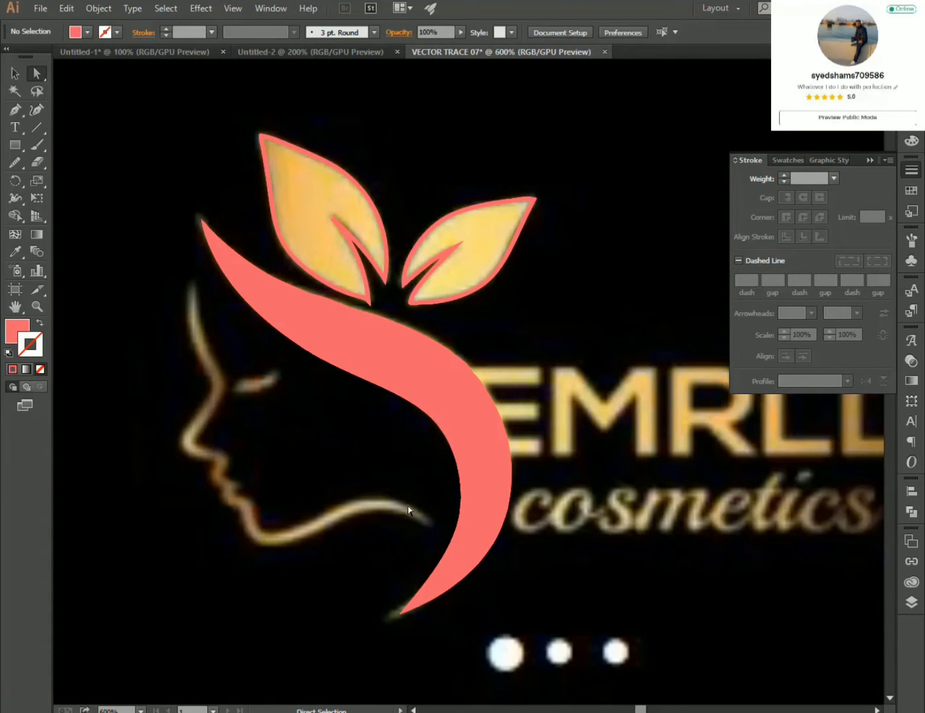
Start the Pen path at the top of the nose line with a sharp corner, using a visible stroke.
{"action": "mouse_move", "coordinate": [408, 506]}
{"action": "left_mouse_down"}
{"action": "mouse_move", "coordinate": [541, 443]}
{"action": "mouse_move", "coordinate": [549, 452]}
{"action": "left_mouse_up"}
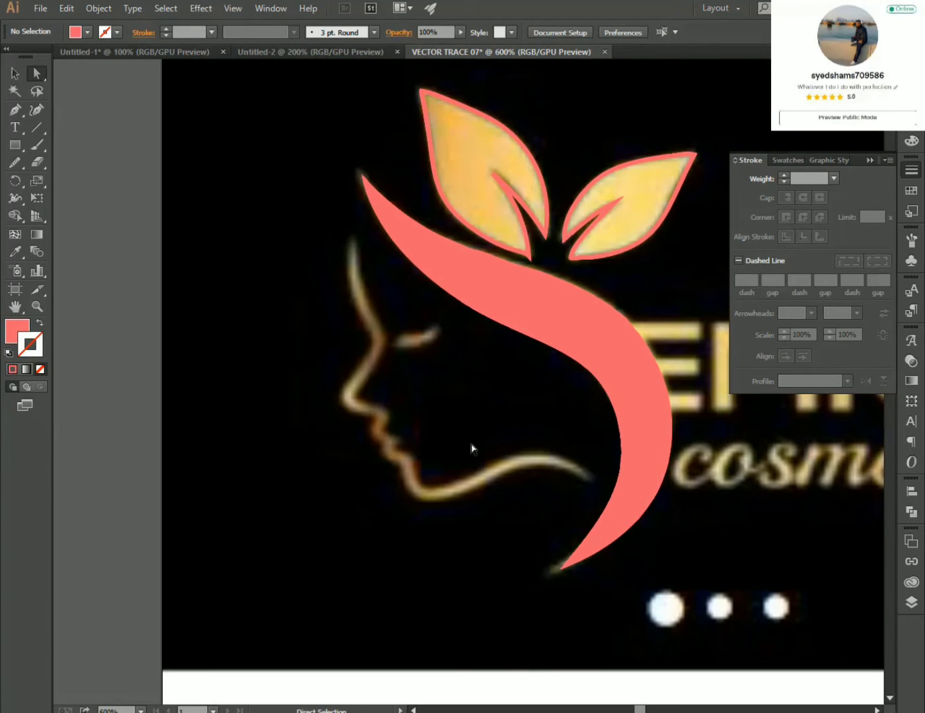
{"action": "left_click", "coordinate": [15, 109]}
{"action": "scroll", "coordinate": [355, 278], "scroll_direction": "up", "scroll_amount": 2}
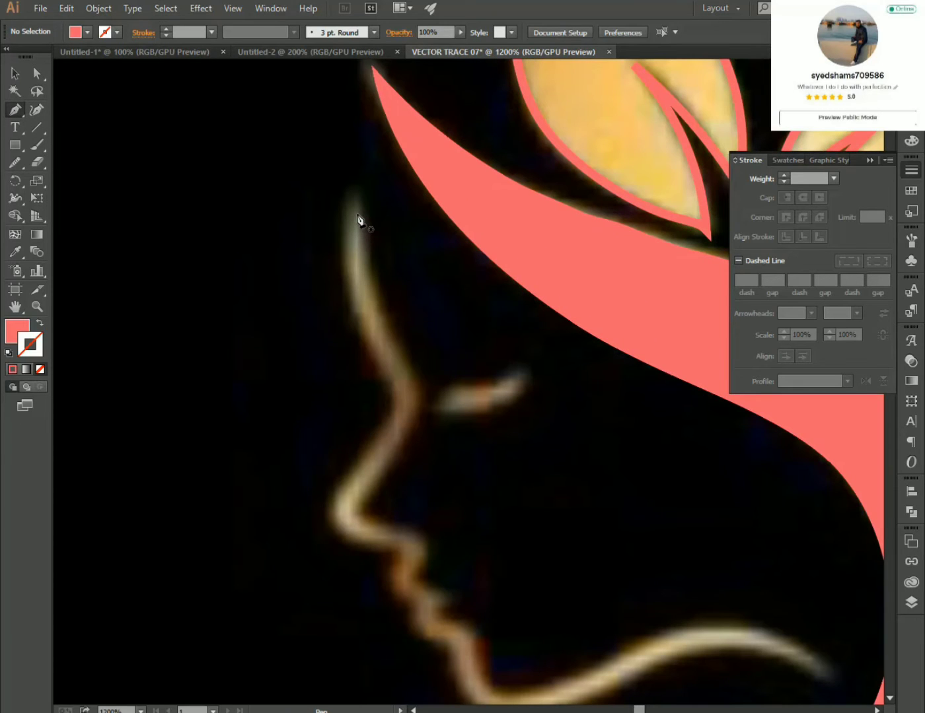
{"action": "left_click", "coordinate": [357, 214]}
{"action": "left_click_drag", "start_coordinate": [401, 379], "coordinate": [413, 396]}
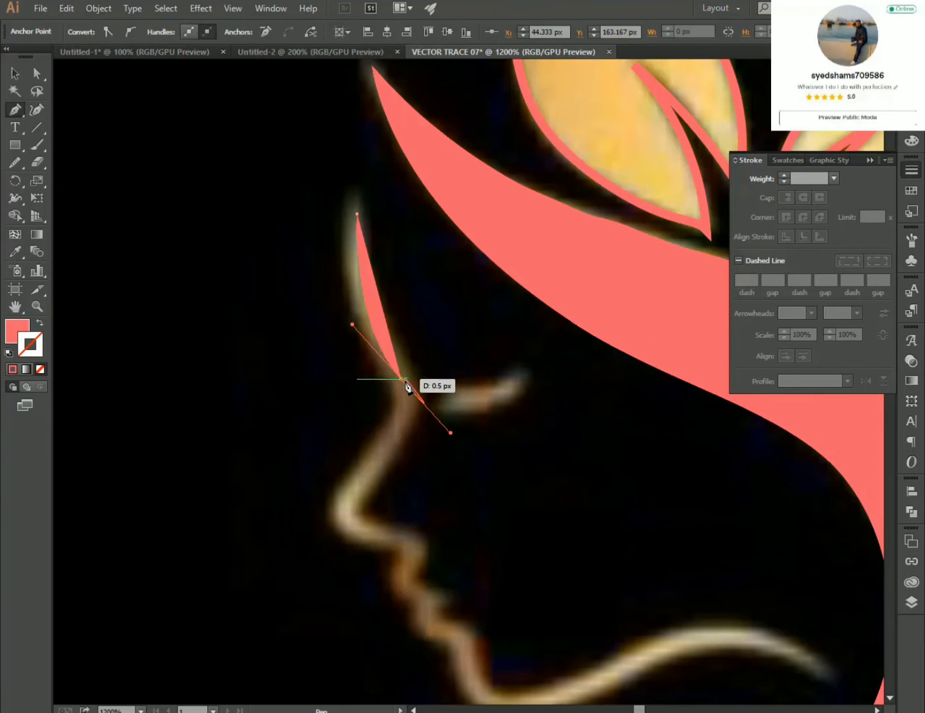
{"action": "left_click", "coordinate": [401, 379]}
{"action": "left_click", "coordinate": [39, 322]}
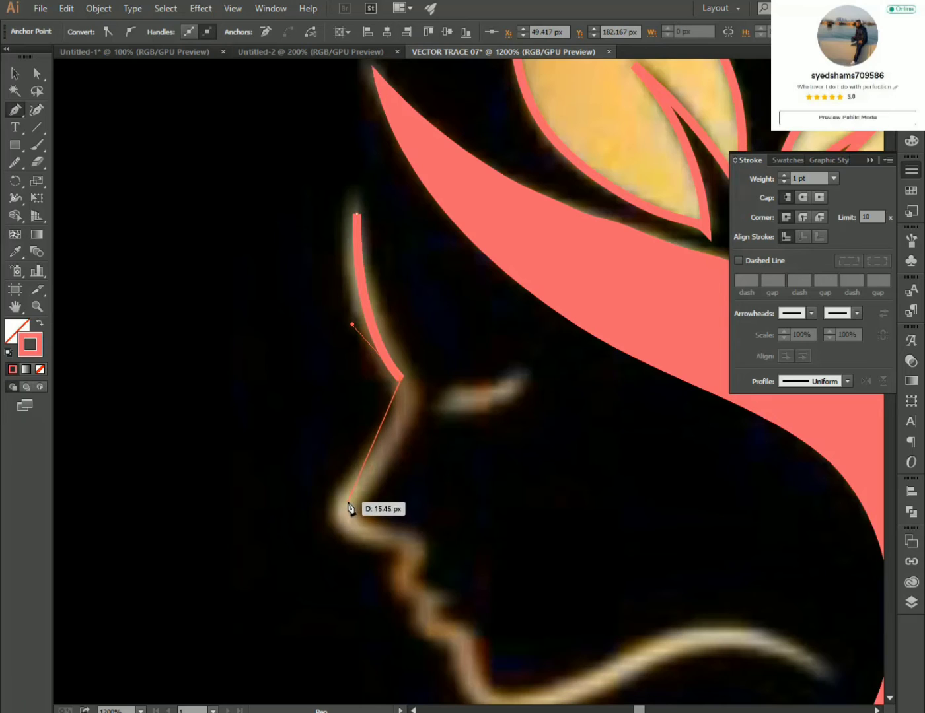
Add curved anchors at the nose tip and along the lips, breaking handles at each corner.
{"action": "left_click_drag", "start_coordinate": [357, 492], "coordinate": [320, 535]}
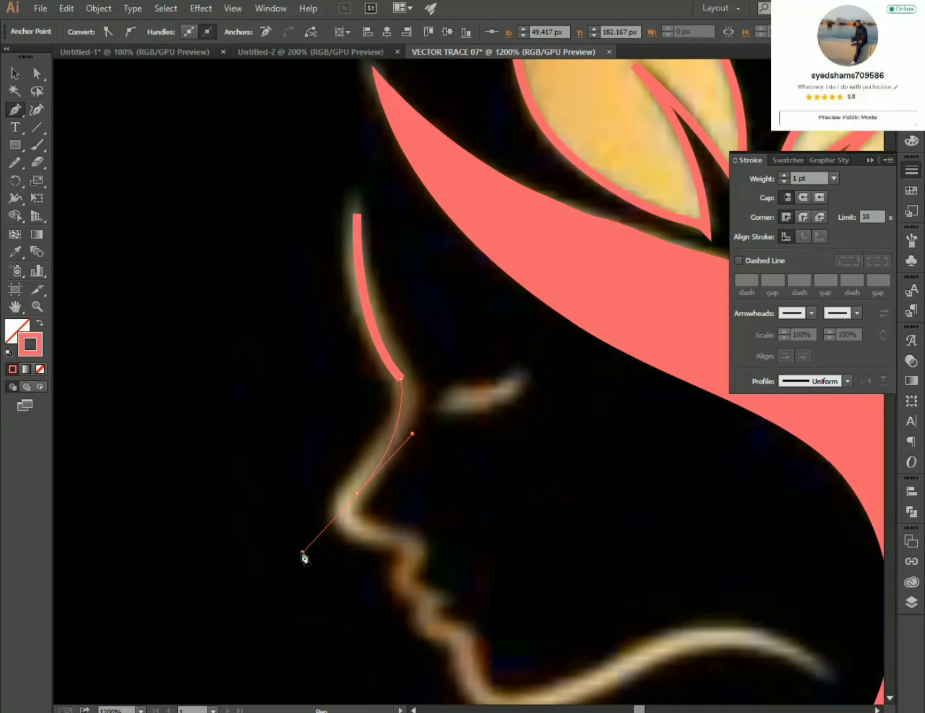
{"action": "left_click", "coordinate": [357, 493]}
{"action": "left_click_drag", "start_coordinate": [380, 536], "coordinate": [420, 550]}
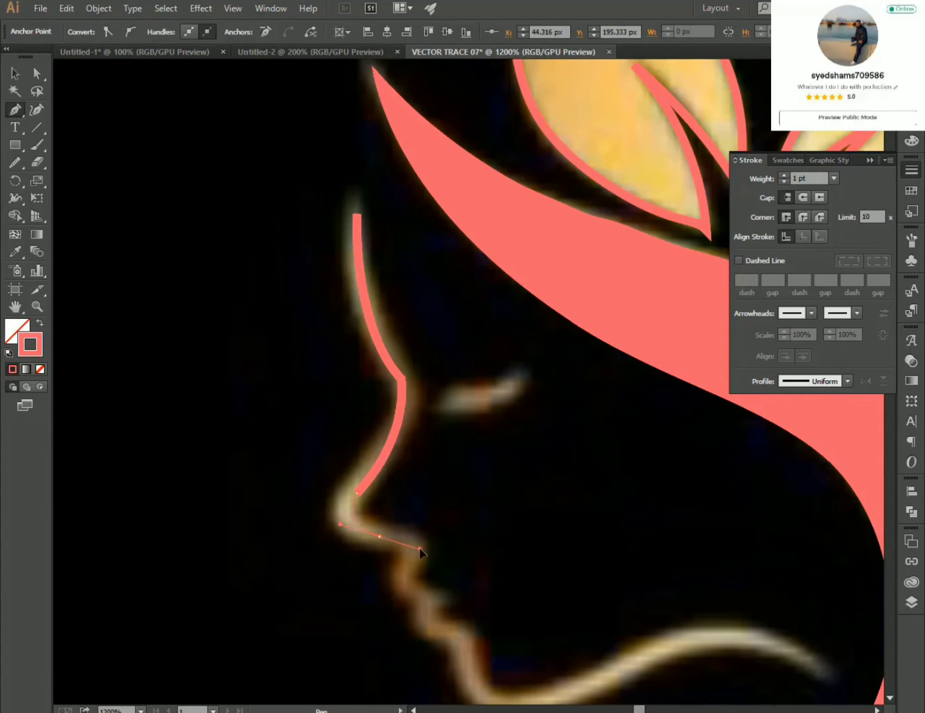
{"action": "left_click", "coordinate": [379, 538]}
{"action": "scroll", "coordinate": [388, 562], "scroll_direction": "down", "scroll_amount": 3}
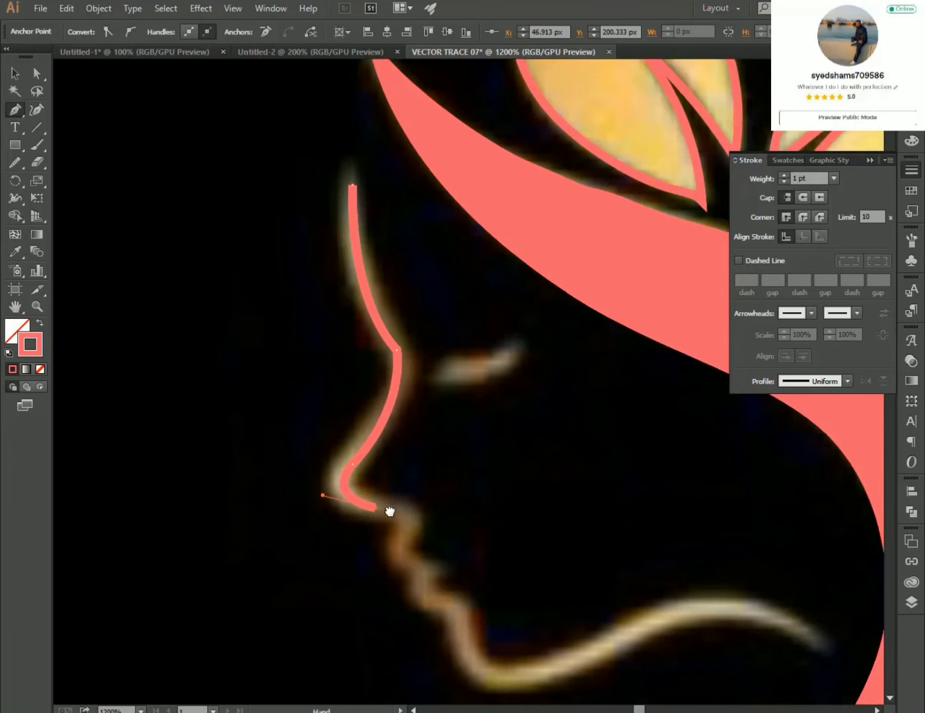
Trace down the nose, over the upper lip and lips, under the chin to the jawline end.
{"action": "mouse_move", "coordinate": [389, 449]}
{"action": "left_mouse_down"}
{"action": "mouse_move", "coordinate": [383, 481]}
{"action": "mouse_move", "coordinate": [434, 489]}
{"action": "left_mouse_up"}
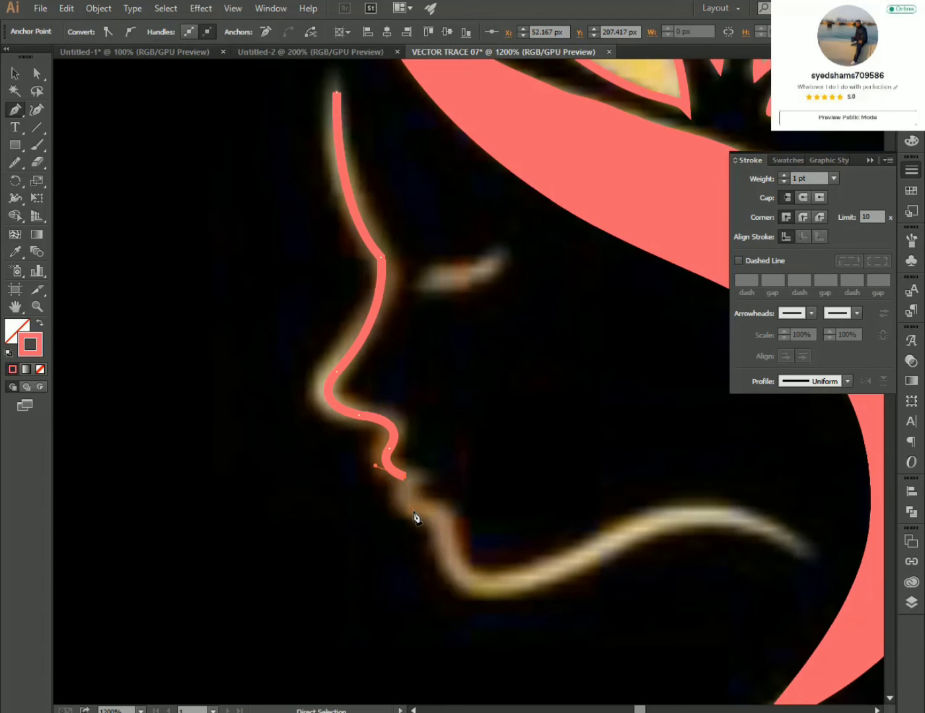
{"action": "left_click", "coordinate": [404, 475]}
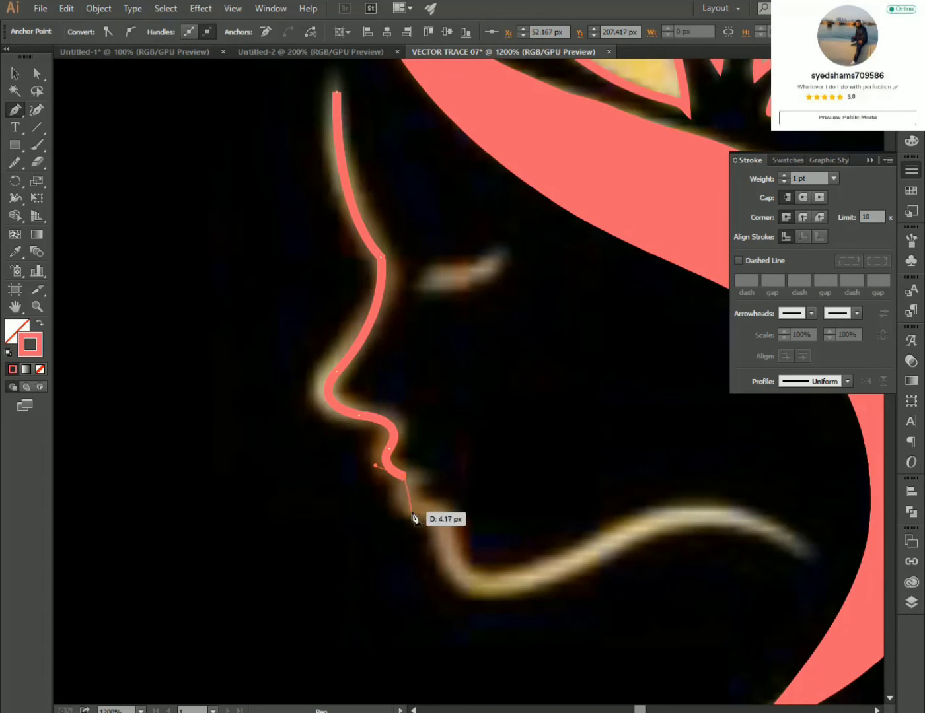
{"action": "mouse_move", "coordinate": [446, 521]}
{"action": "left_mouse_down"}
{"action": "mouse_move", "coordinate": [455, 608]}
{"action": "mouse_move", "coordinate": [454, 569]}
{"action": "left_mouse_up"}
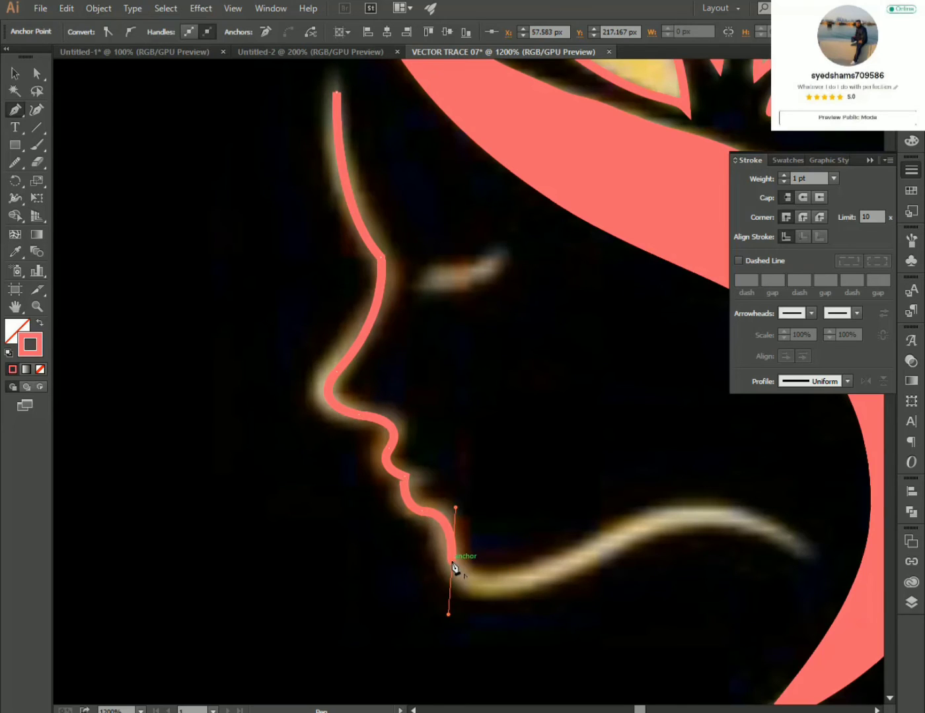
{"action": "mouse_move", "coordinate": [548, 574]}
{"action": "left_mouse_down"}
{"action": "mouse_move", "coordinate": [613, 569]}
{"action": "mouse_move", "coordinate": [615, 550]}
{"action": "left_mouse_up"}
{"action": "left_click", "coordinate": [547, 575]}
{"action": "left_click_drag", "start_coordinate": [550, 585], "coordinate": [401, 519]}
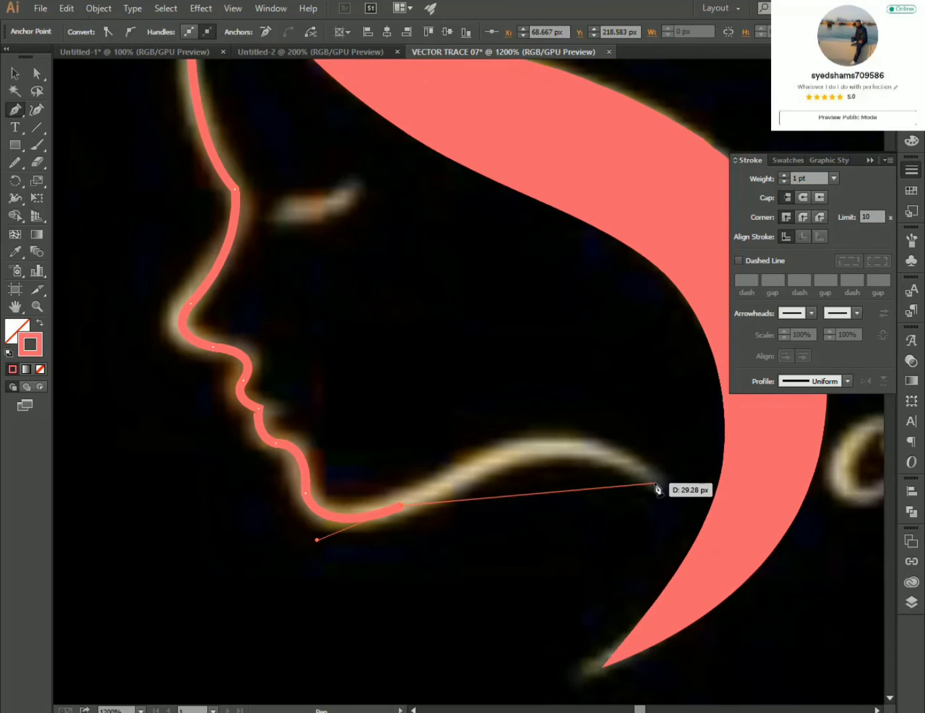
{"action": "left_click_drag", "start_coordinate": [656, 488], "coordinate": [762, 574]}
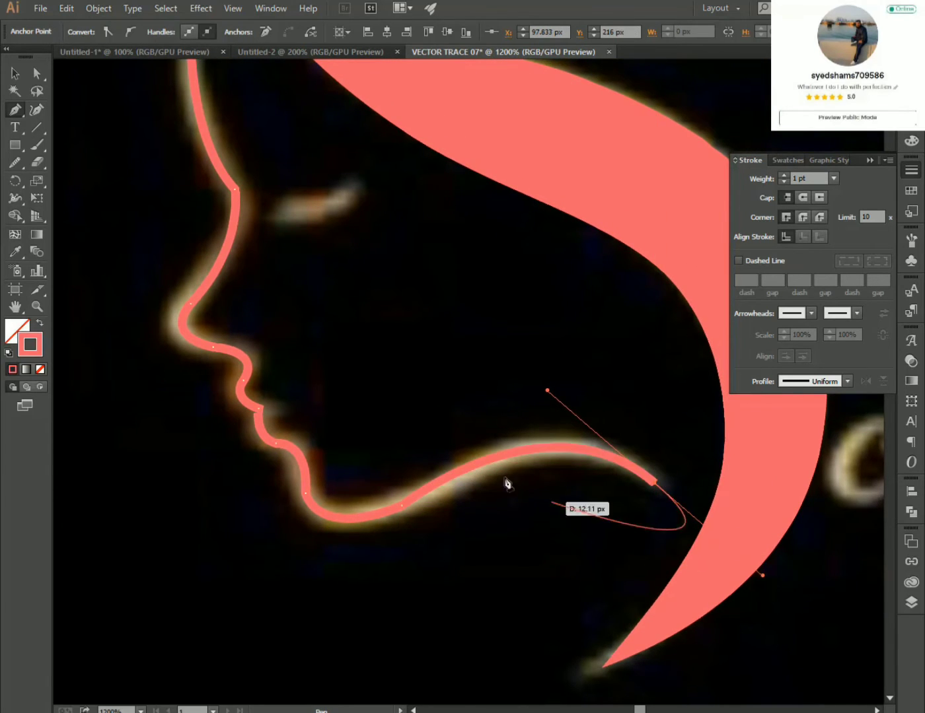
Finish the profile path and reshape its curves at the jawline end and near the chin.
{"action": "key", "text": "v"}
{"action": "left_click", "coordinate": [460, 302]}
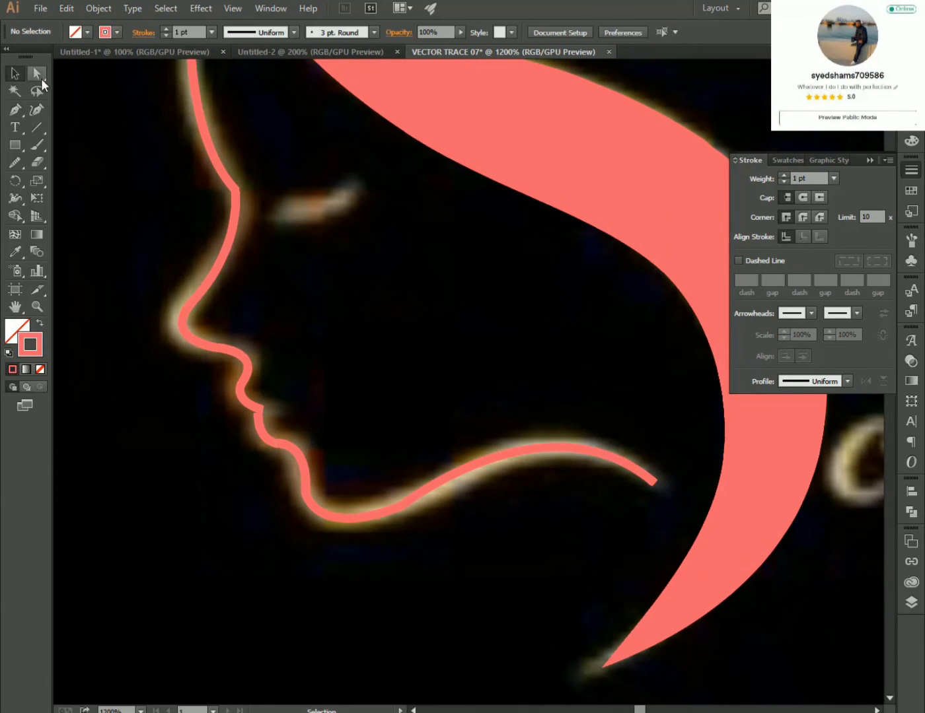
{"action": "left_click", "coordinate": [532, 462]}
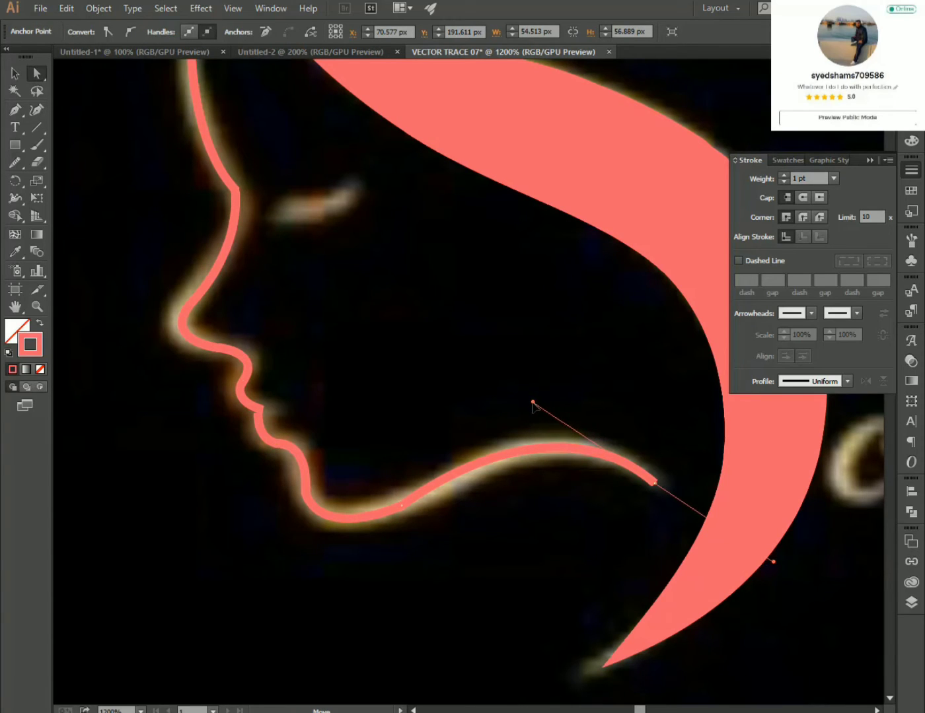
{"action": "mouse_move", "coordinate": [532, 403]}
{"action": "left_mouse_down"}
{"action": "mouse_move", "coordinate": [523, 374]}
{"action": "mouse_move", "coordinate": [528, 395]}
{"action": "left_mouse_up"}
{"action": "left_click", "coordinate": [401, 504]}
{"action": "scroll", "coordinate": [319, 243], "scroll_direction": "up", "scroll_amount": 2}
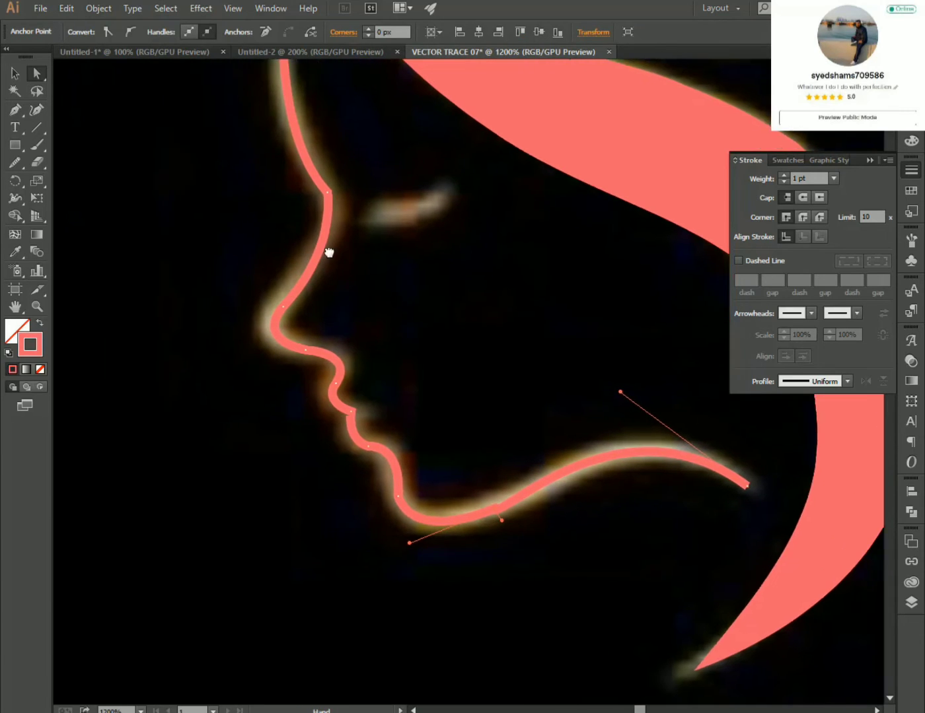
{"action": "scroll", "coordinate": [330, 251], "scroll_direction": "left", "scroll_amount": 3}
Smooth the whole profile path and change its stroke weight.
{"action": "key", "text": "v"}
{"action": "left_click", "coordinate": [347, 258]}
{"action": "left_click", "coordinate": [15, 162]}
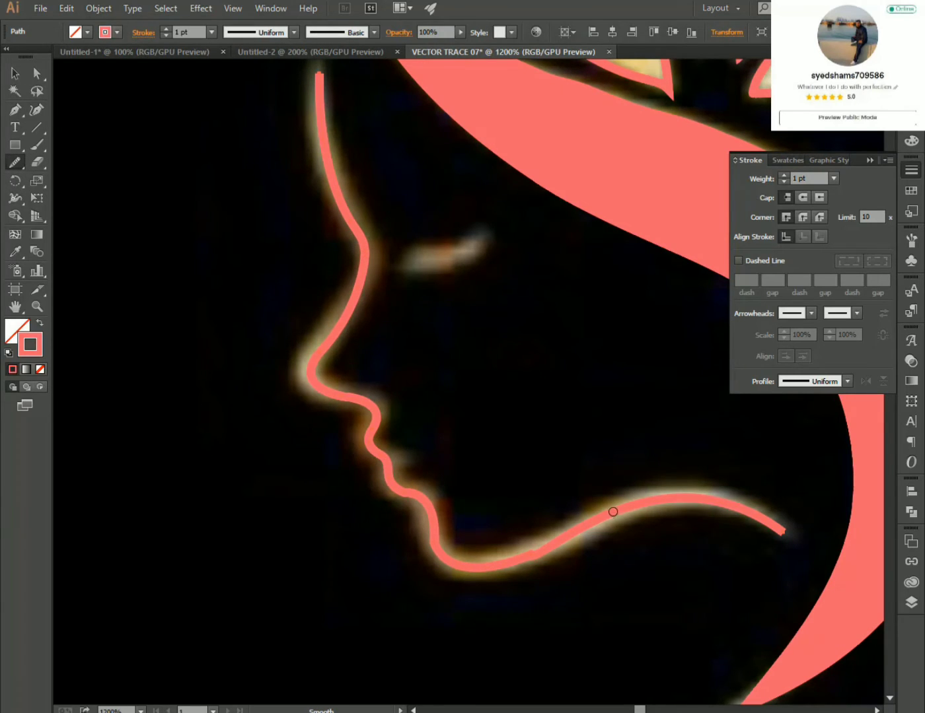
{"action": "left_click", "coordinate": [13, 75]}
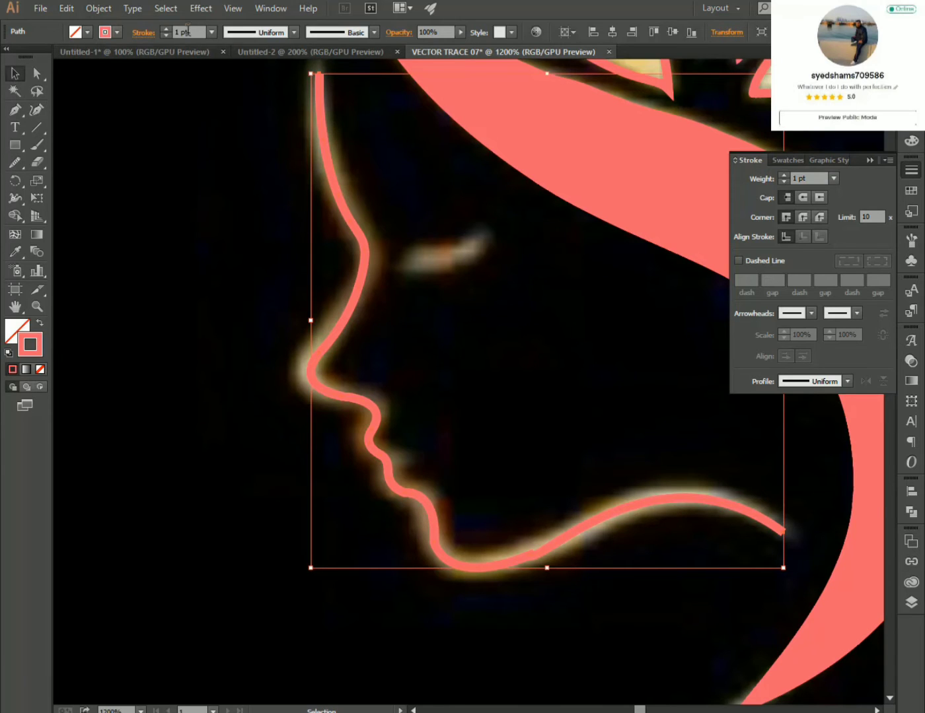
{"action": "left_click", "coordinate": [166, 28]}
{"action": "scroll", "coordinate": [303, 291], "scroll_direction": "up", "scroll_amount": 3}
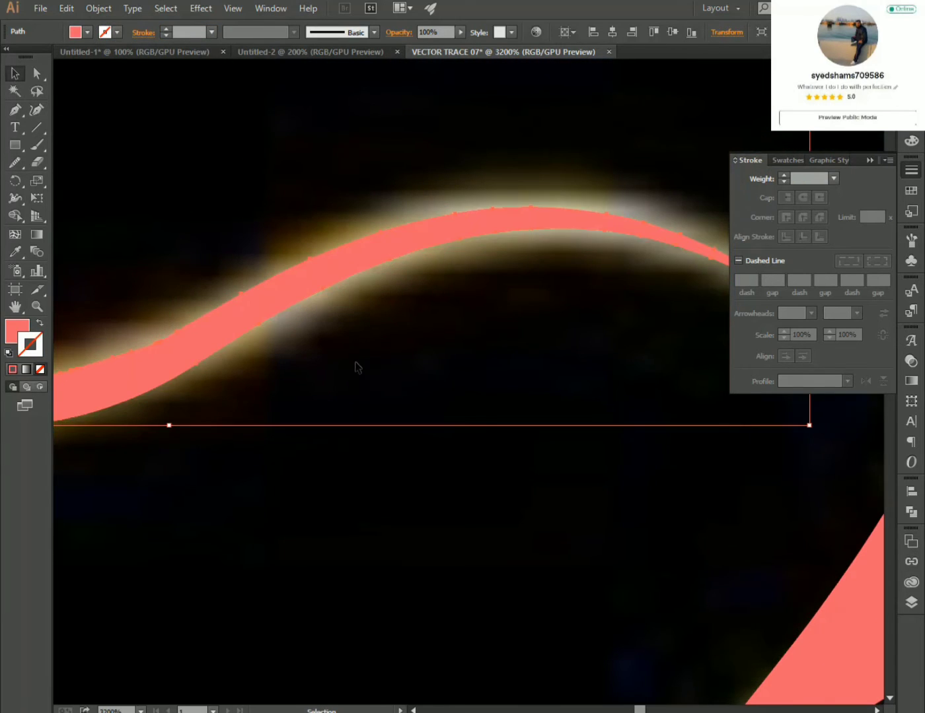
{"action": "scroll", "coordinate": [357, 367], "scroll_direction": "down", "scroll_amount": 5}
{"action": "left_click", "coordinate": [402, 406]}
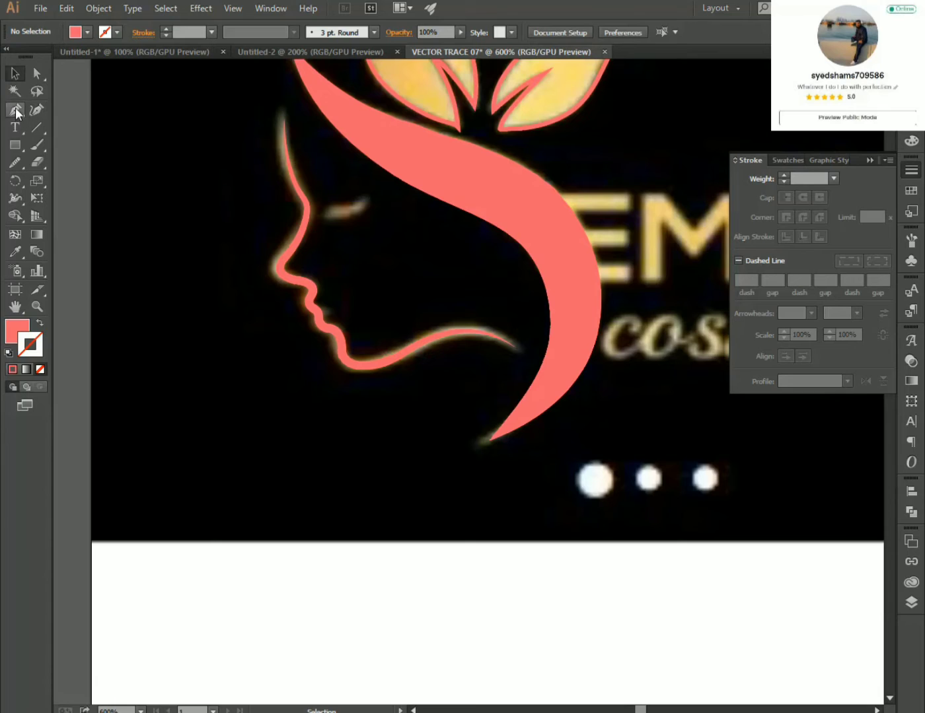
Draw a curved eyebrow line, then give it a 1 pt stroke and a tapered width profile.
{"action": "scroll", "coordinate": [325, 215], "scroll_direction": "up", "scroll_amount": 2}
{"action": "left_click", "coordinate": [332, 224]}
{"action": "left_click_drag", "start_coordinate": [389, 204], "coordinate": [420, 185]}
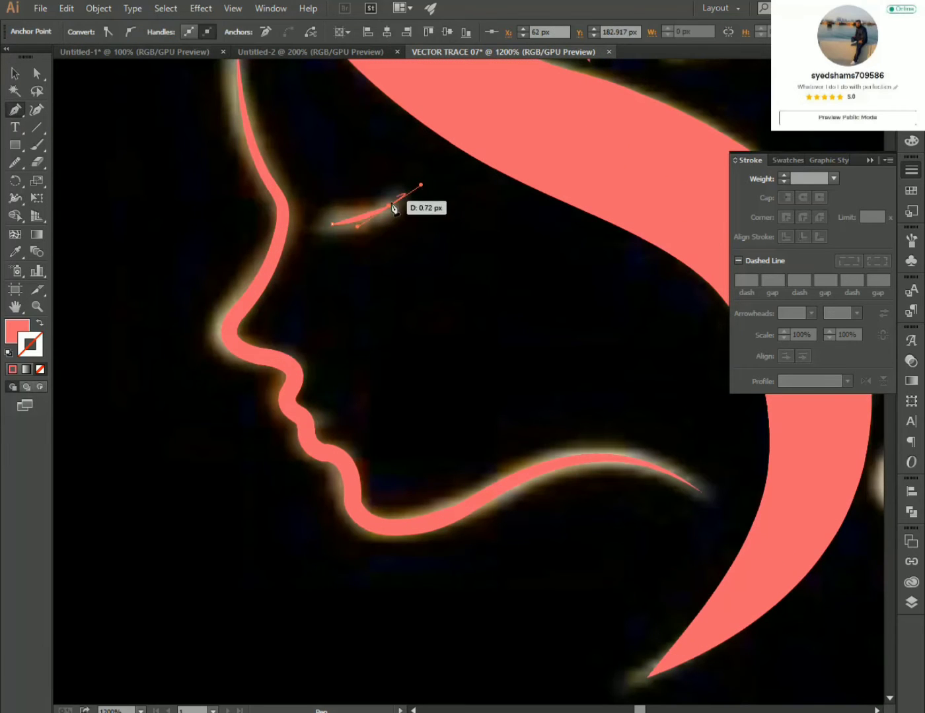
{"action": "key", "text": "v"}
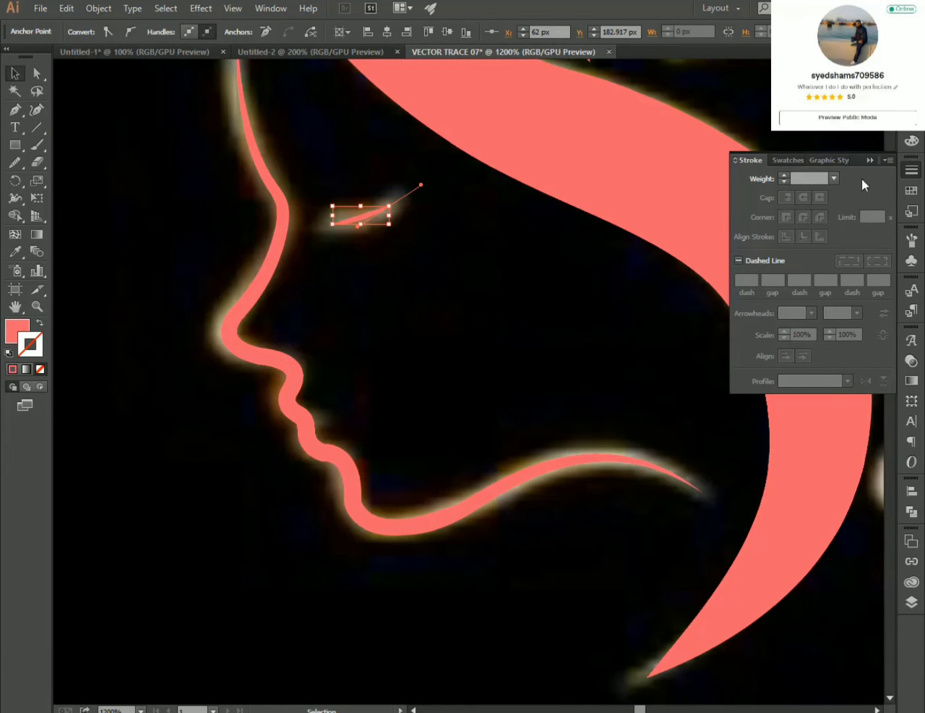
{"action": "left_click", "coordinate": [370, 219]}
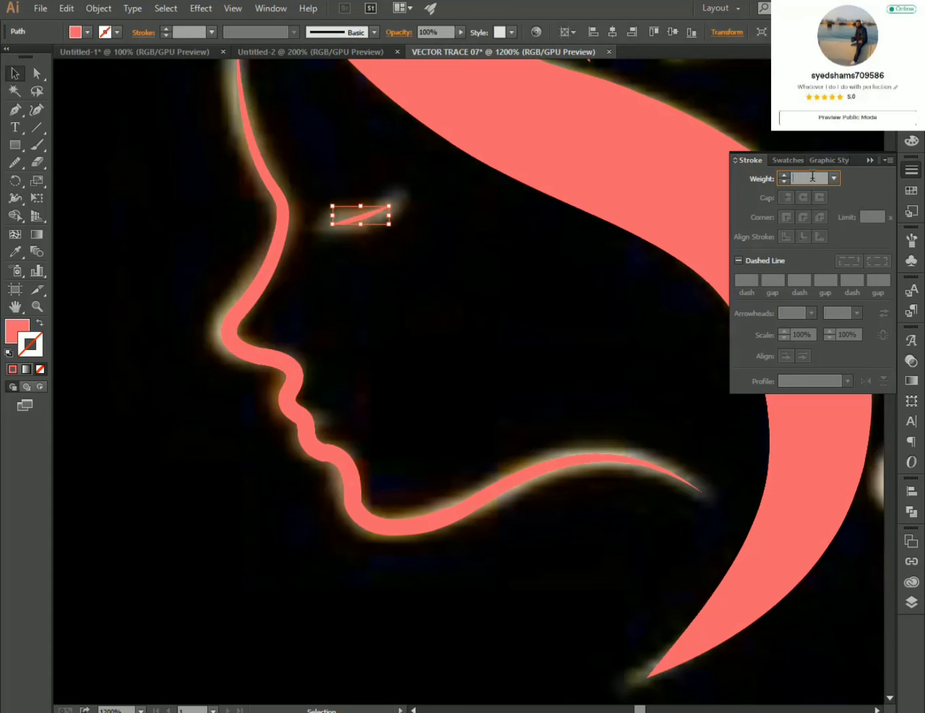
{"action": "type", "text": "1"}
{"action": "key", "text": "Return"}
{"action": "left_click", "coordinate": [813, 381]}
{"action": "left_click", "coordinate": [805, 428]}
{"action": "left_click", "coordinate": [393, 272]}
Fill the right leaf with the original logo's yellow (EEE07F) using the Eyedropper.
{"action": "scroll", "coordinate": [392, 275], "scroll_direction": "down", "scroll_amount": 5}
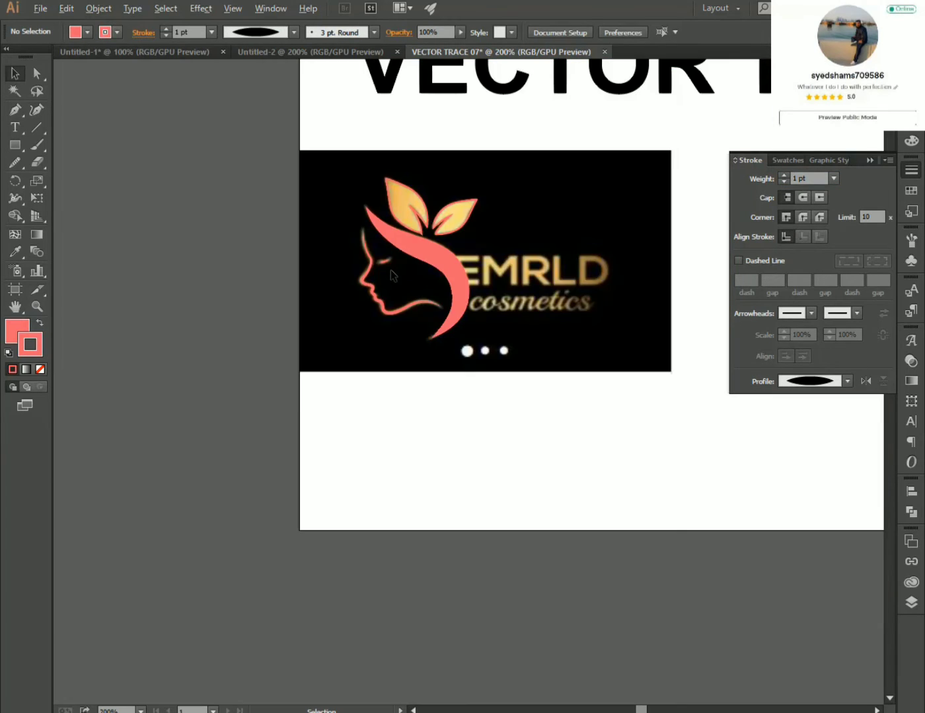
{"action": "scroll", "coordinate": [399, 282], "scroll_direction": "up", "scroll_amount": 1}
{"action": "scroll", "coordinate": [487, 297], "scroll_direction": "up", "scroll_amount": 2}
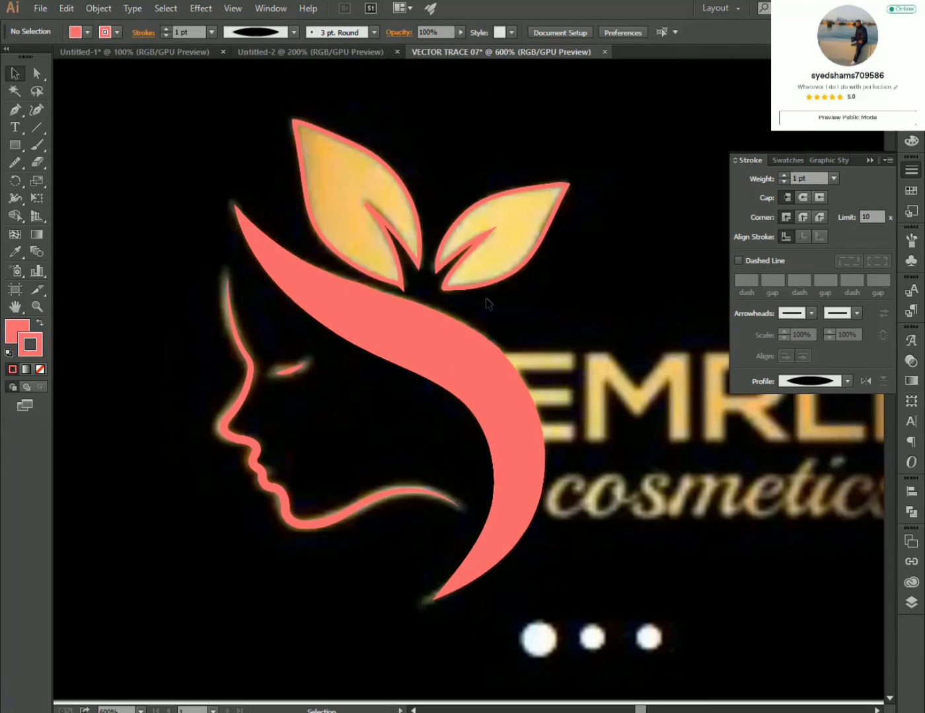
{"action": "left_click", "coordinate": [487, 289]}
{"action": "left_click", "coordinate": [12, 335]}
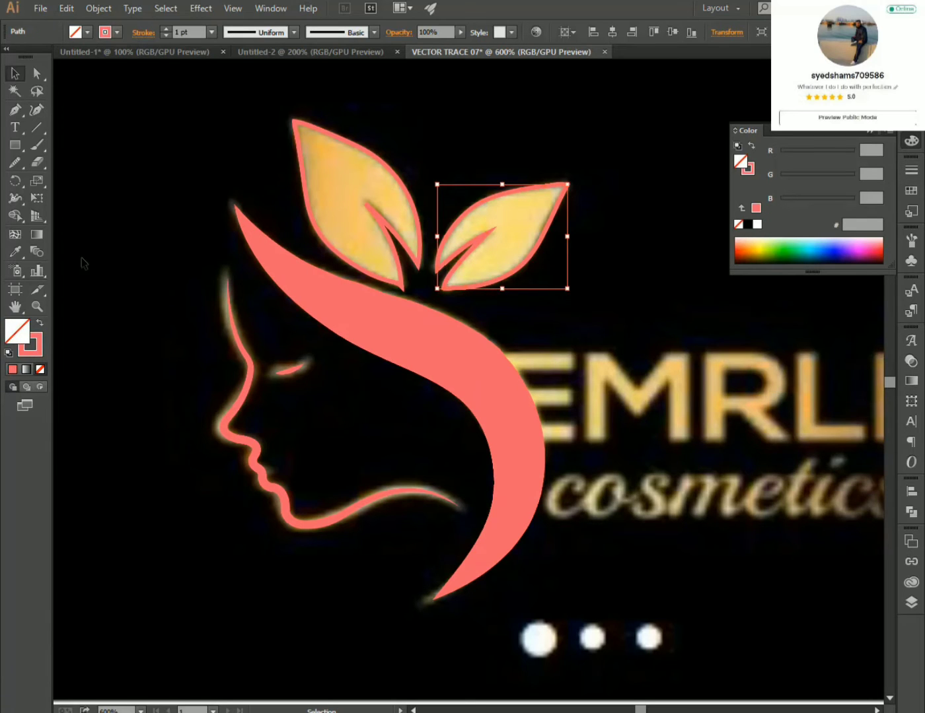
{"action": "key", "text": "i"}
{"action": "left_click", "coordinate": [554, 192]}
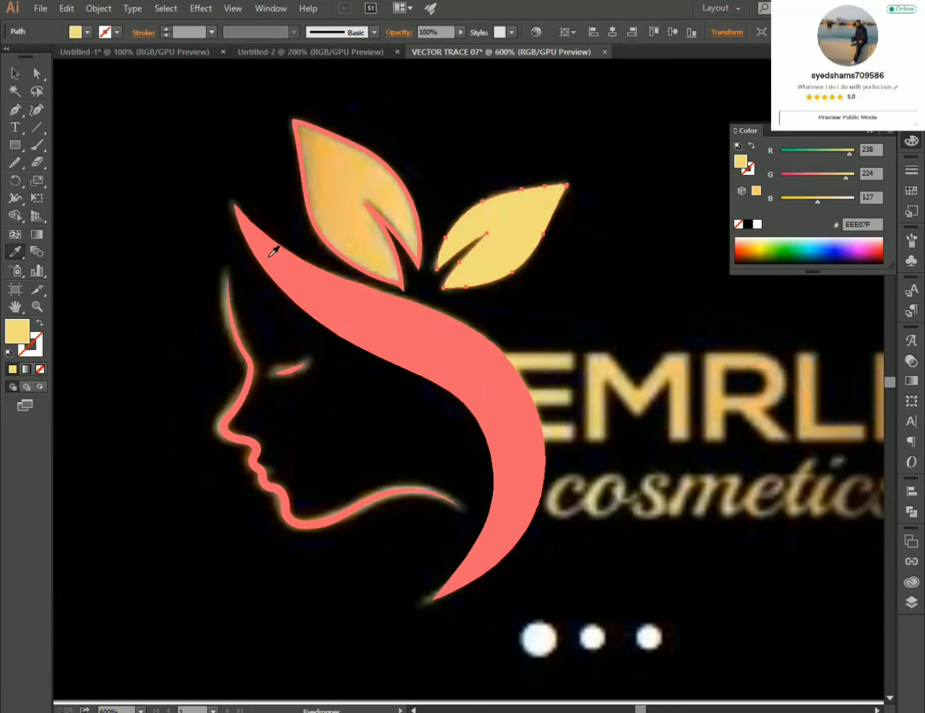
Try a linear gradient on the leaf's fill, then undo back to the solid yellow.
{"action": "left_click", "coordinate": [911, 381]}
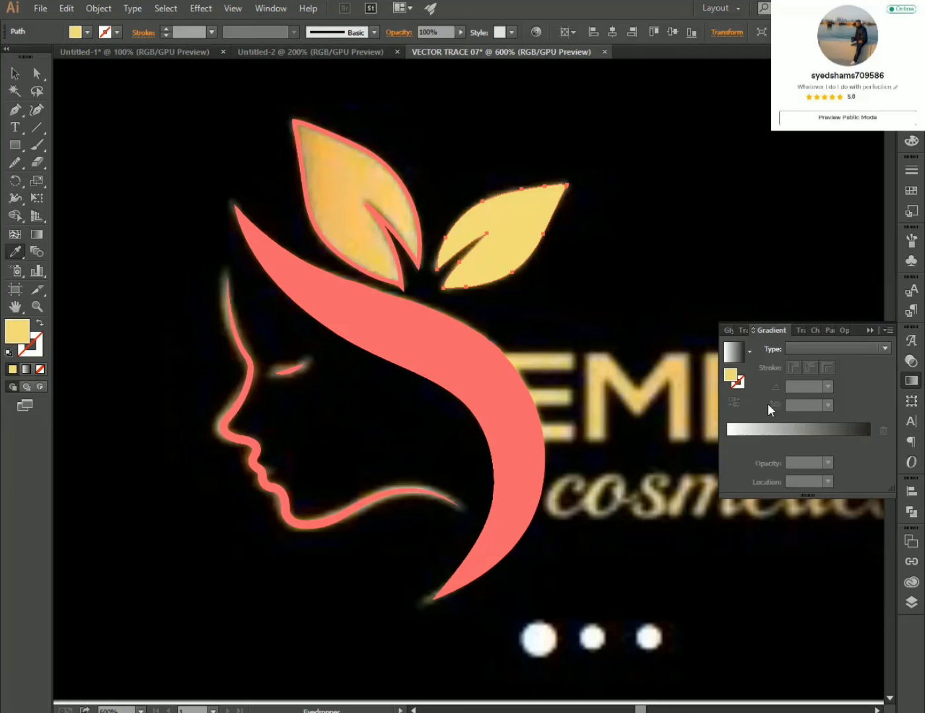
{"action": "left_click", "coordinate": [770, 429]}
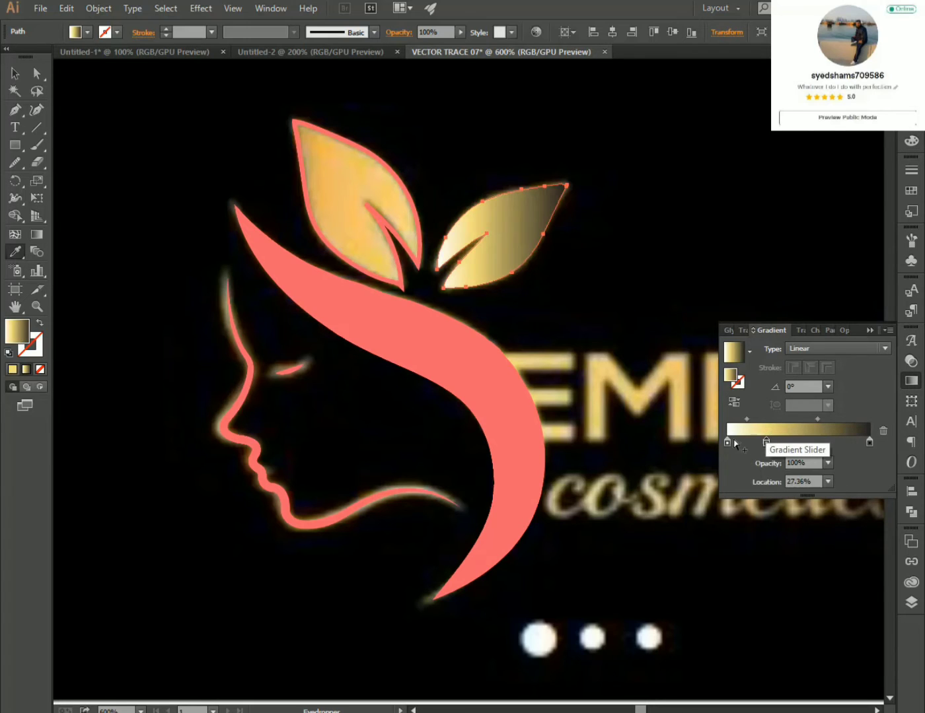
{"action": "left_click_drag", "start_coordinate": [726, 442], "coordinate": [728, 442]}
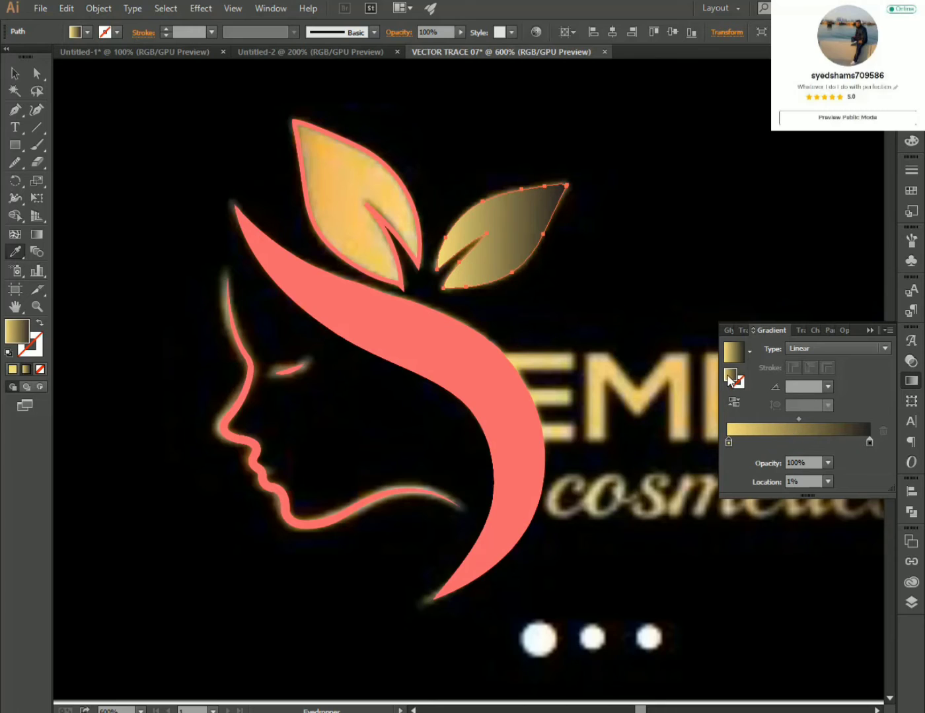
{"action": "left_click", "coordinate": [729, 441]}
{"action": "left_click_drag", "start_coordinate": [729, 444], "coordinate": [735, 443]}
{"action": "key", "text": "ctrl+z"}
{"action": "key", "text": "ctrl+z"}
{"action": "key", "text": "ctrl+z"}
{"action": "key", "text": "ctrl+z"}
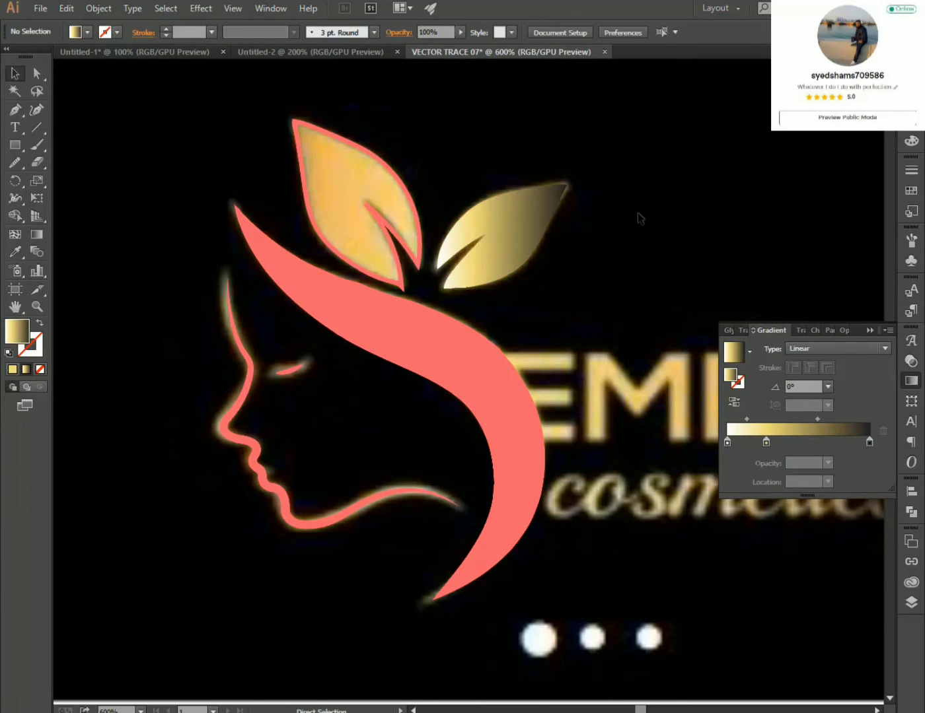
{"action": "key", "text": "ctrl+z"}
{"action": "key", "text": "ctrl+z"}
{"action": "left_click", "coordinate": [639, 238]}
Switch Layer 2's artwork to outline view in the Layers panel.
{"action": "left_click", "coordinate": [911, 602]}
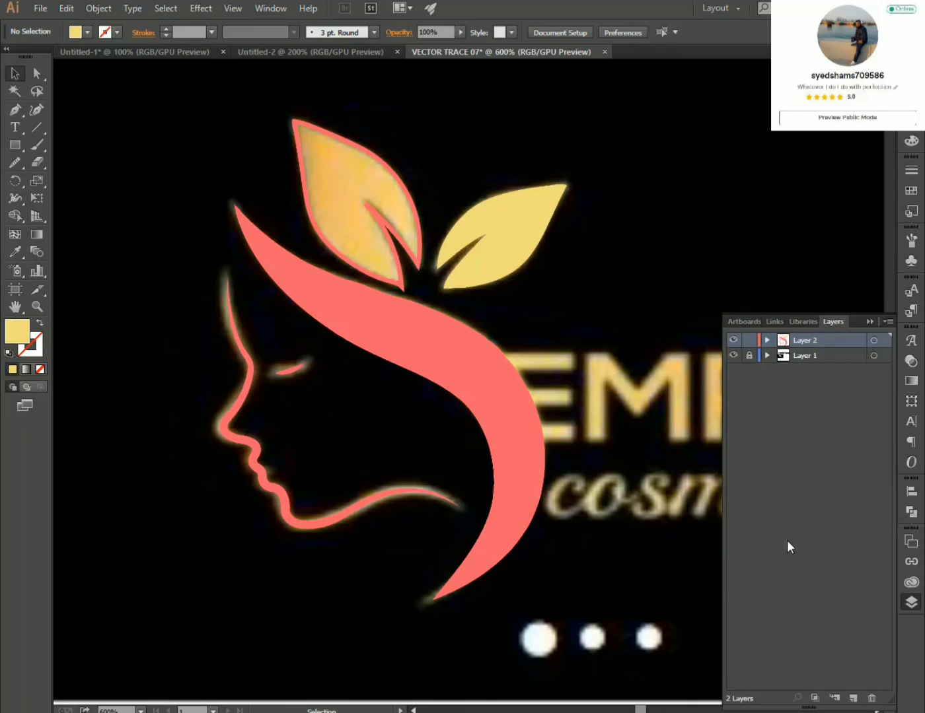
{"action": "left_click", "coordinate": [732, 340], "text": "ctrl"}
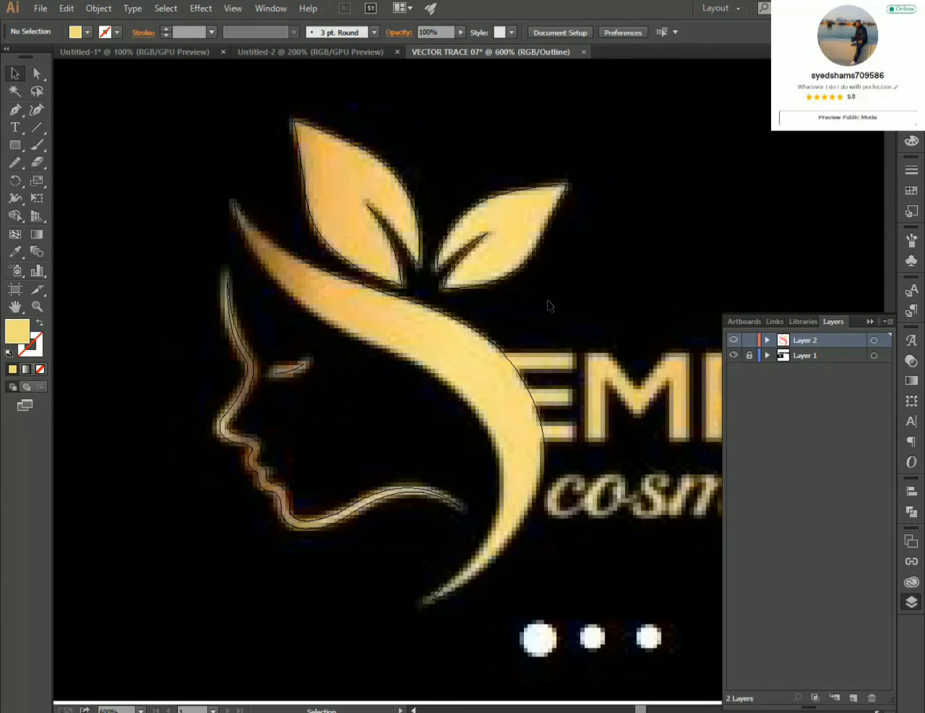
{"action": "left_click", "coordinate": [15, 250]}
Give the right leaf a flat yellow linear gradient and return Layer 2 to colour preview.
{"action": "left_click", "coordinate": [911, 380]}
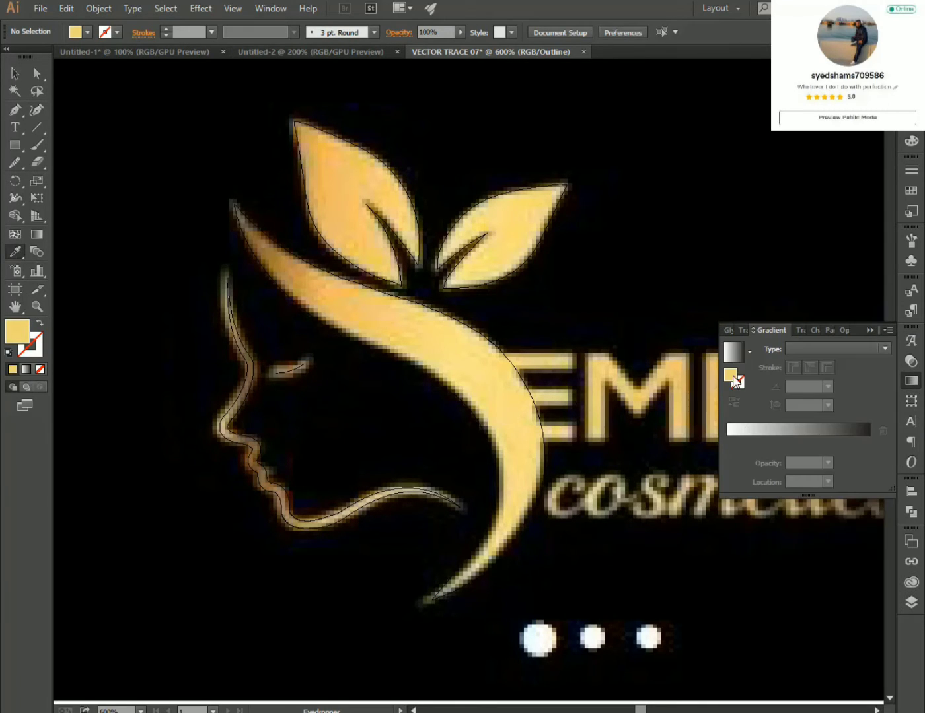
{"action": "left_click", "coordinate": [805, 436]}
{"action": "left_click", "coordinate": [865, 443]}
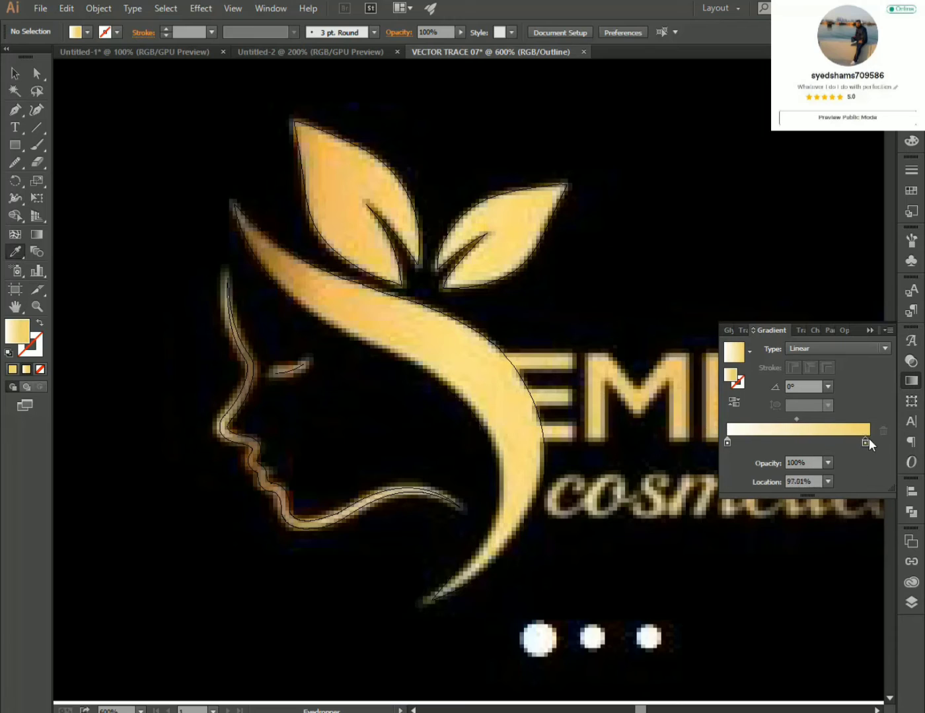
{"action": "left_click", "coordinate": [473, 270]}
{"action": "left_click", "coordinate": [747, 430]}
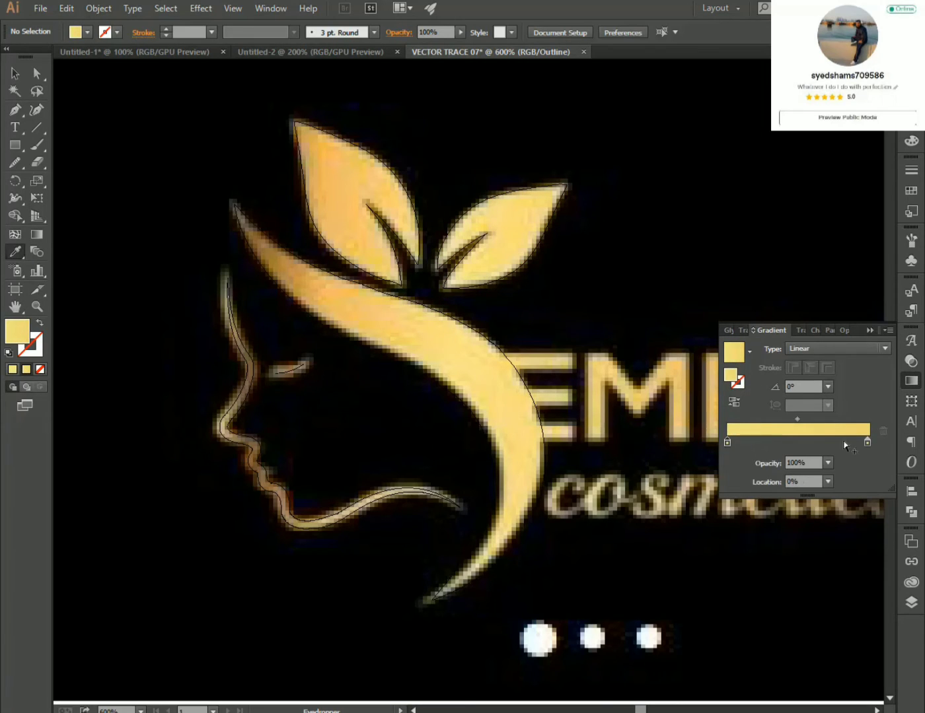
{"action": "key", "text": "g"}
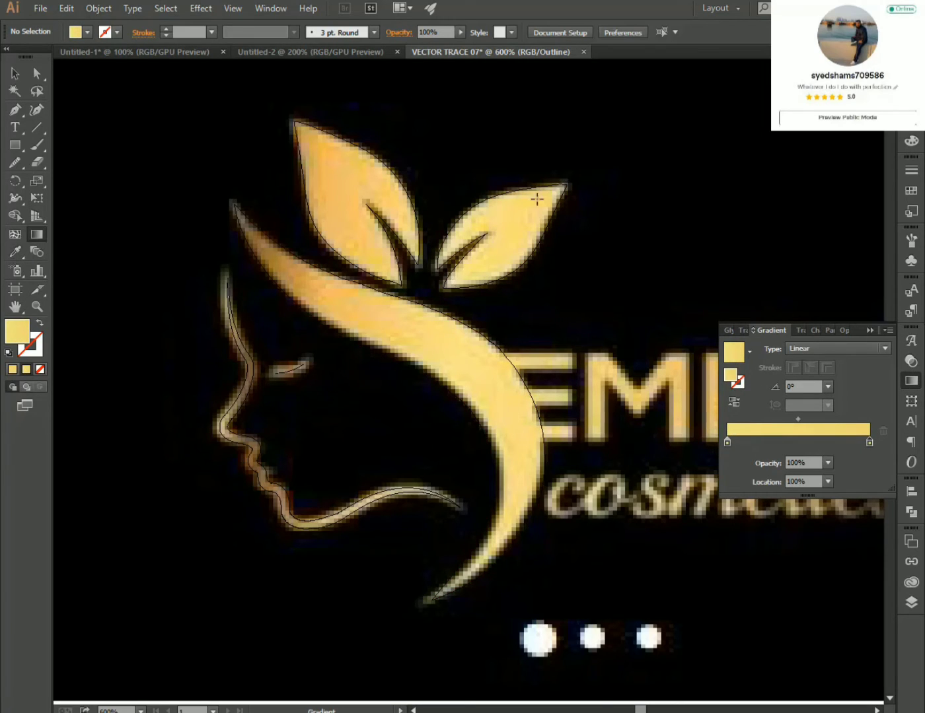
{"action": "left_click", "coordinate": [911, 603]}
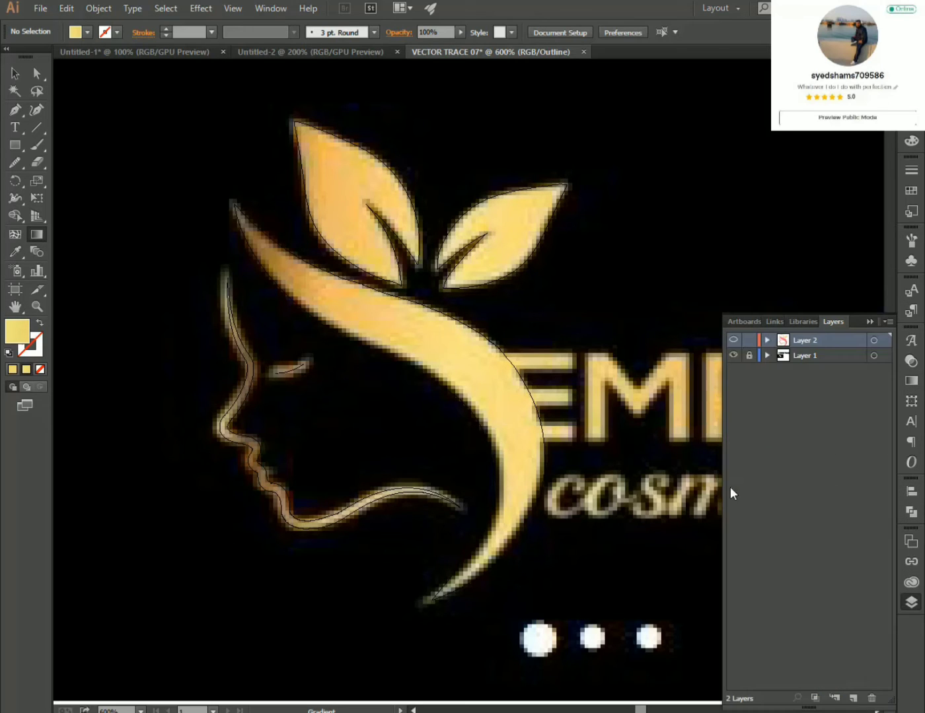
{"action": "left_click", "coordinate": [733, 341], "text": "ctrl"}
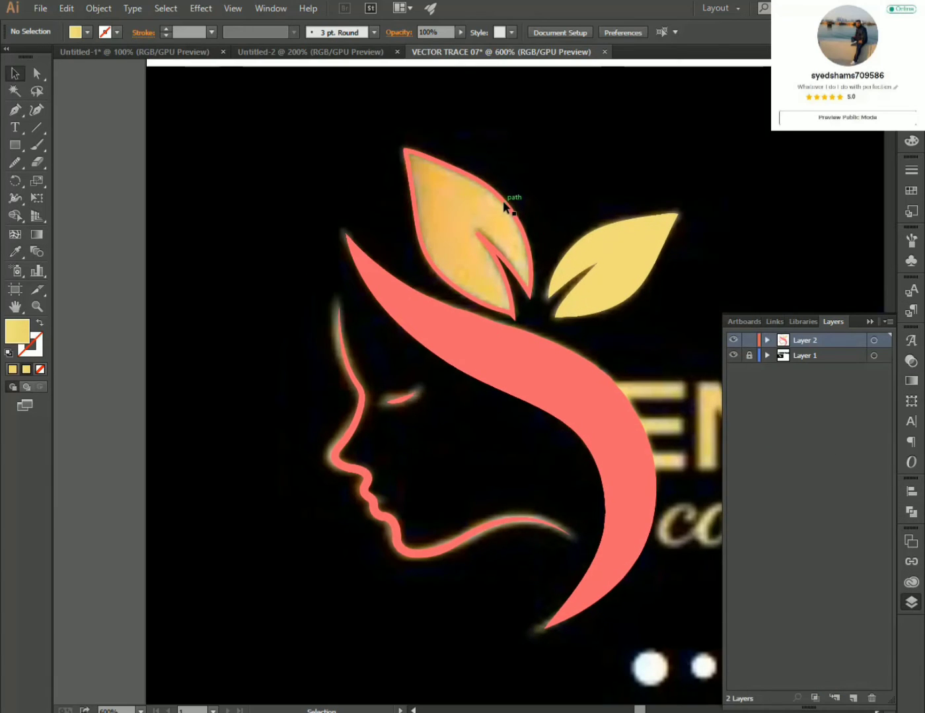
Match the left leaf's colour and sample the original's yellow onto the swoosh.
{"action": "left_click", "coordinate": [503, 200]}
{"action": "left_click", "coordinate": [15, 251]}
{"action": "left_click", "coordinate": [574, 278]}
{"action": "key", "text": "v"}
{"action": "left_click_drag", "start_coordinate": [190, 259], "coordinate": [104, 146]}
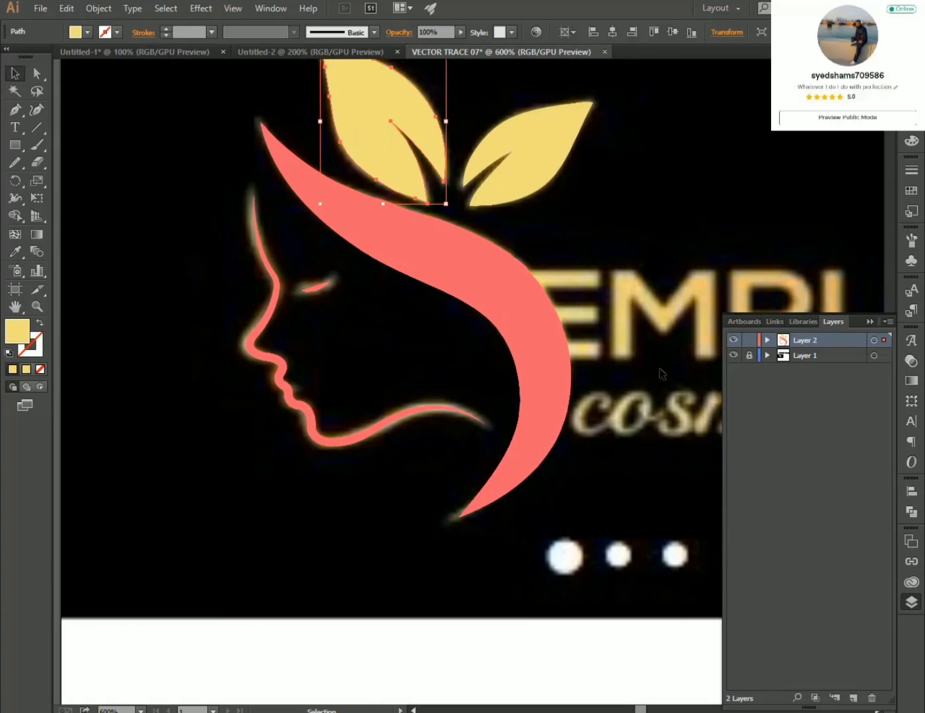
{"action": "key", "text": "ctrl+y"}
{"action": "left_click", "coordinate": [502, 274]}
{"action": "key", "text": "i"}
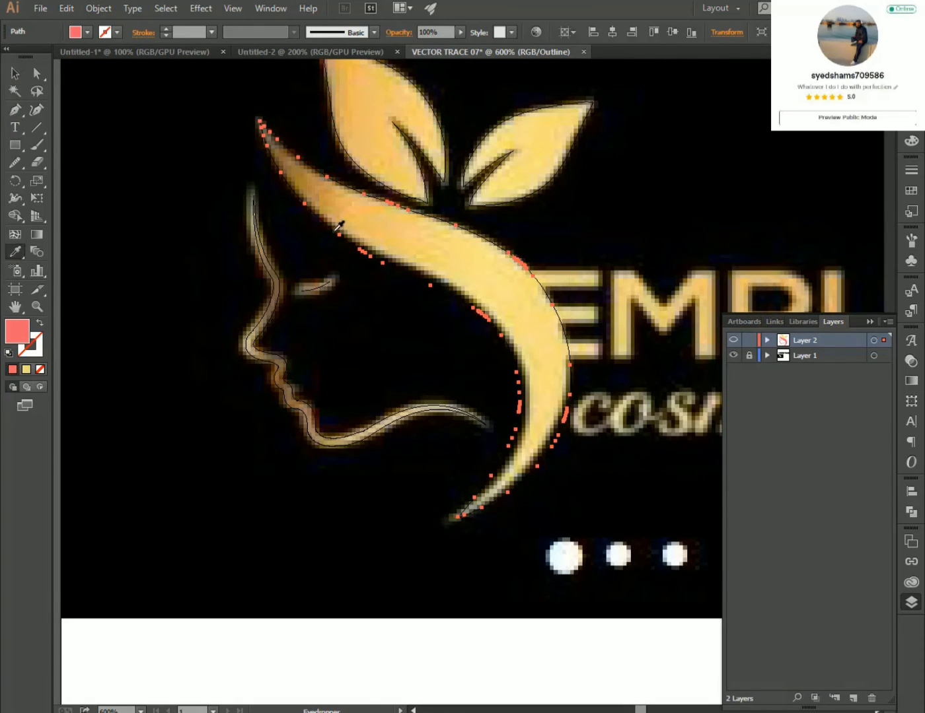
{"action": "left_click", "coordinate": [341, 228]}
Sample the original logo's orange onto the face outline path.
{"action": "left_click_drag", "start_coordinate": [323, 328], "coordinate": [416, 262]}
{"action": "left_click", "coordinate": [16, 73]}
{"action": "left_click", "coordinate": [370, 251]}
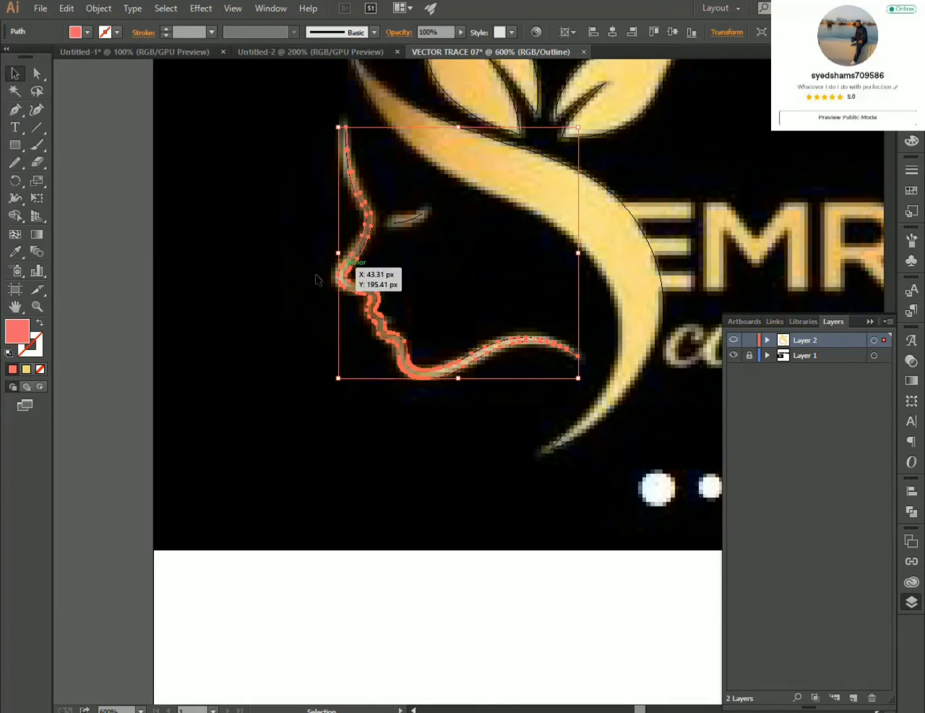
{"action": "key", "text": "i"}
{"action": "left_click", "coordinate": [459, 93]}
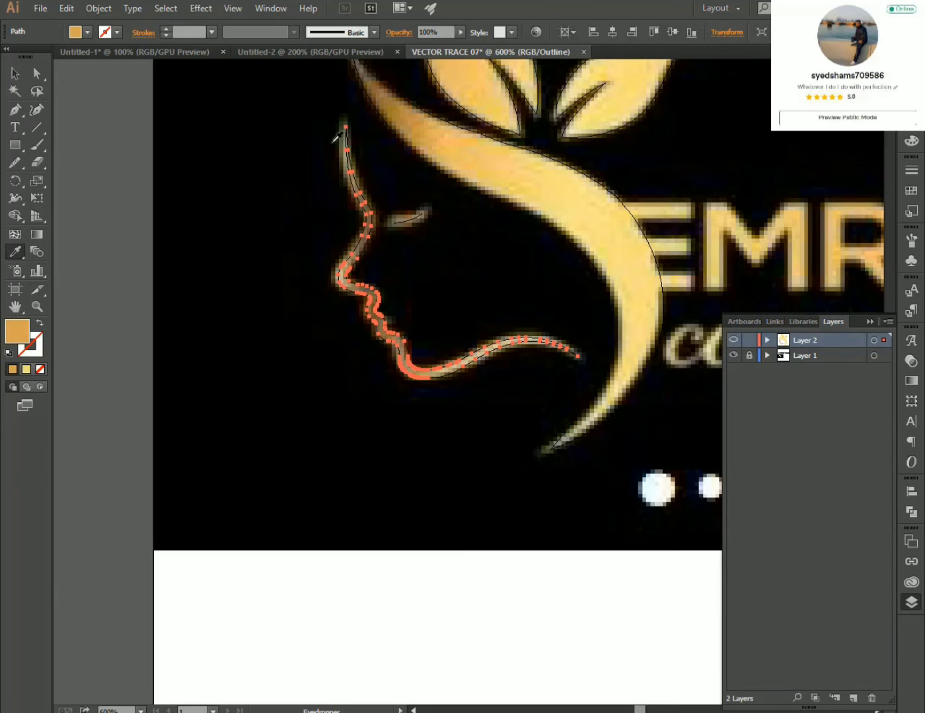
{"action": "left_click", "coordinate": [15, 73]}
{"action": "left_click", "coordinate": [254, 180]}
Run a gradient across the swoosh from its top tip to its lower end.
{"action": "left_click_drag", "start_coordinate": [539, 283], "coordinate": [235, 272]}
{"action": "key", "text": "ctrl+minus"}
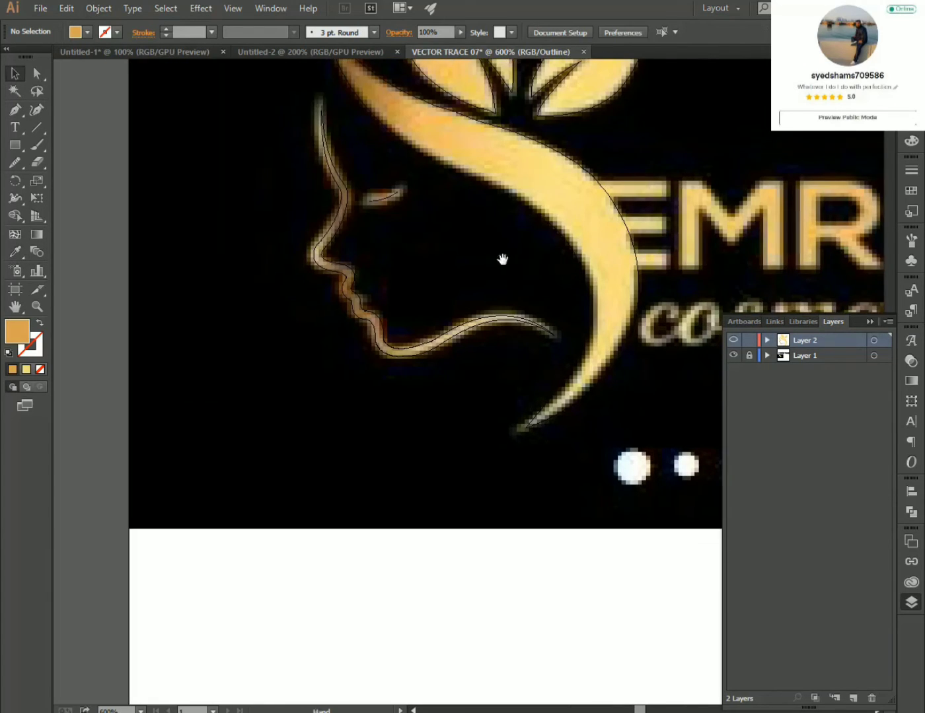
{"action": "key", "text": "ctrl+y"}
{"action": "key", "text": "ctrl+minus"}
{"action": "left_click", "coordinate": [477, 277]}
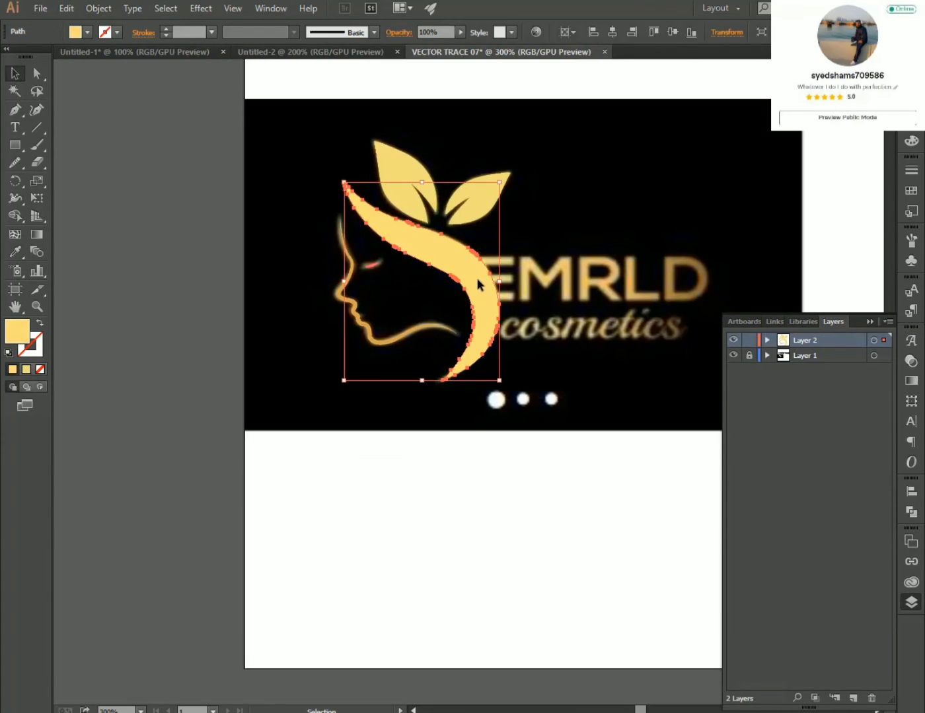
{"action": "left_click", "coordinate": [37, 235]}
{"action": "mouse_move", "coordinate": [372, 196]}
{"action": "left_mouse_down"}
{"action": "mouse_move", "coordinate": [522, 357]}
{"action": "mouse_move", "coordinate": [516, 368]}
{"action": "left_mouse_up"}
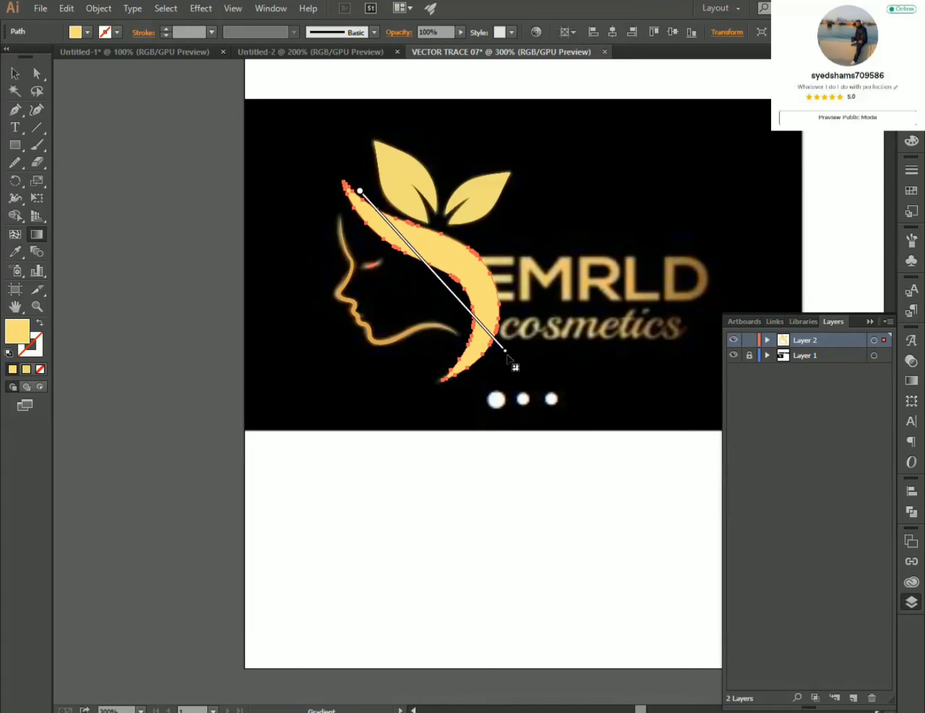
{"action": "key", "text": "v"}
{"action": "left_click", "coordinate": [502, 470]}
{"action": "left_click_drag", "start_coordinate": [624, 469], "coordinate": [525, 396]}
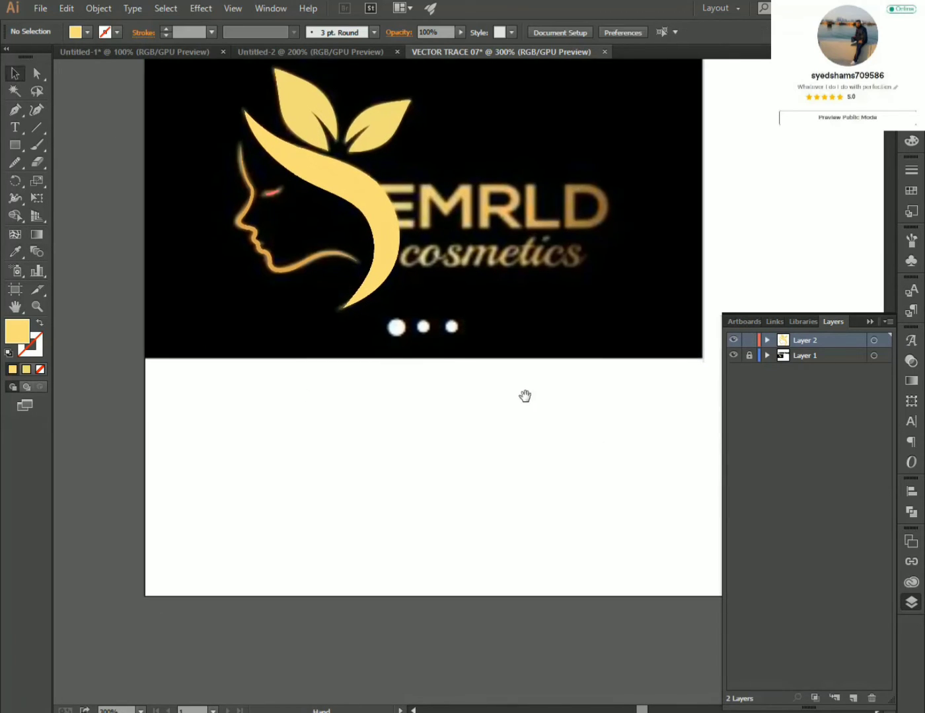
Type the text 'EMRLD' below the logo.
{"action": "left_click", "coordinate": [356, 458]}
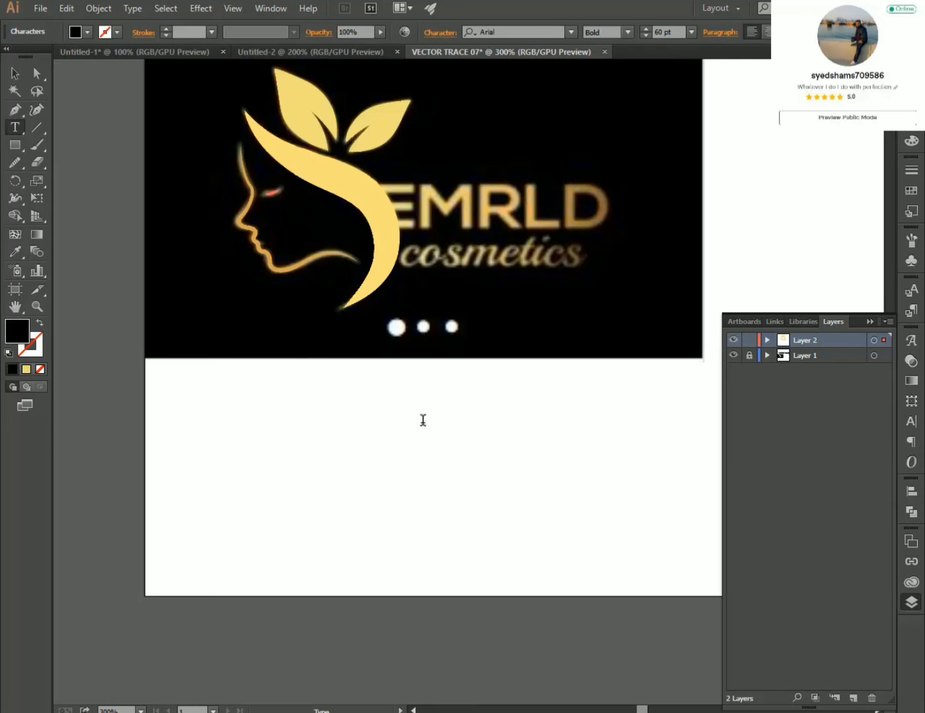
{"action": "type", "text": "EMRLD"}
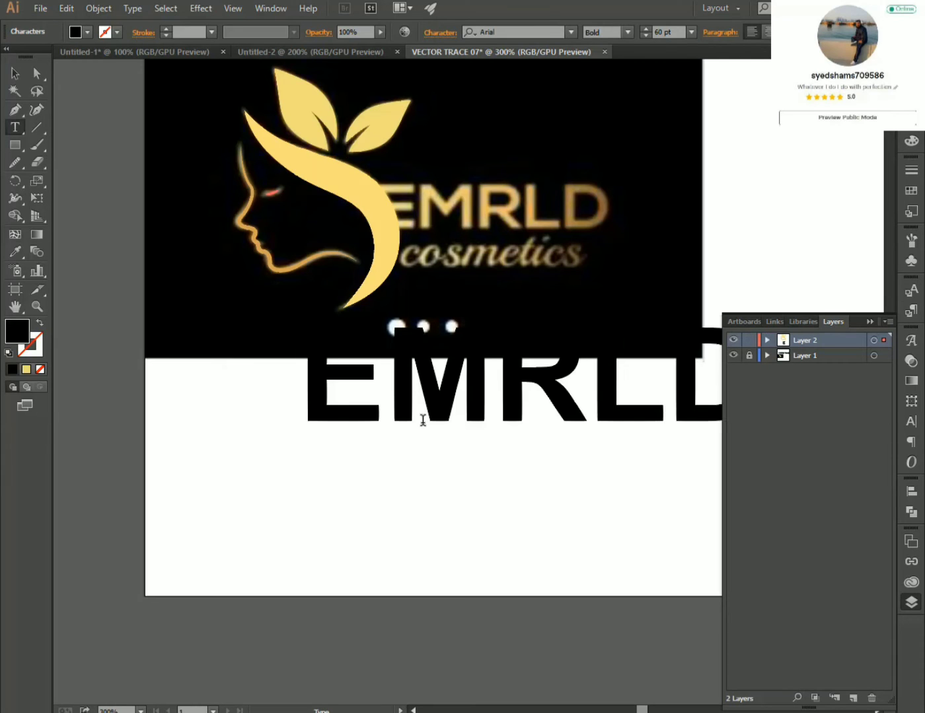
{"action": "left_click", "coordinate": [17, 75]}
{"action": "left_click_drag", "start_coordinate": [522, 370], "coordinate": [413, 423]}
Set the EMRLD text to 22 pt and place it over the logo's EMRLD lettering.
{"action": "left_click", "coordinate": [663, 33]}
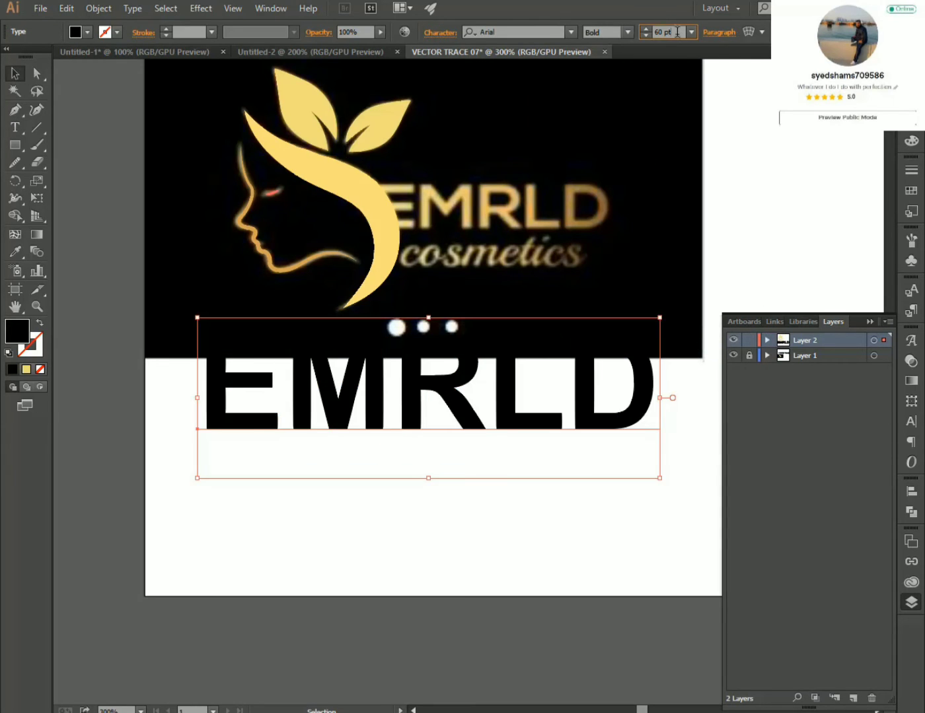
{"action": "type", "text": "30"}
{"action": "key", "text": "Return"}
{"action": "type", "text": "22"}
{"action": "key", "text": "Return"}
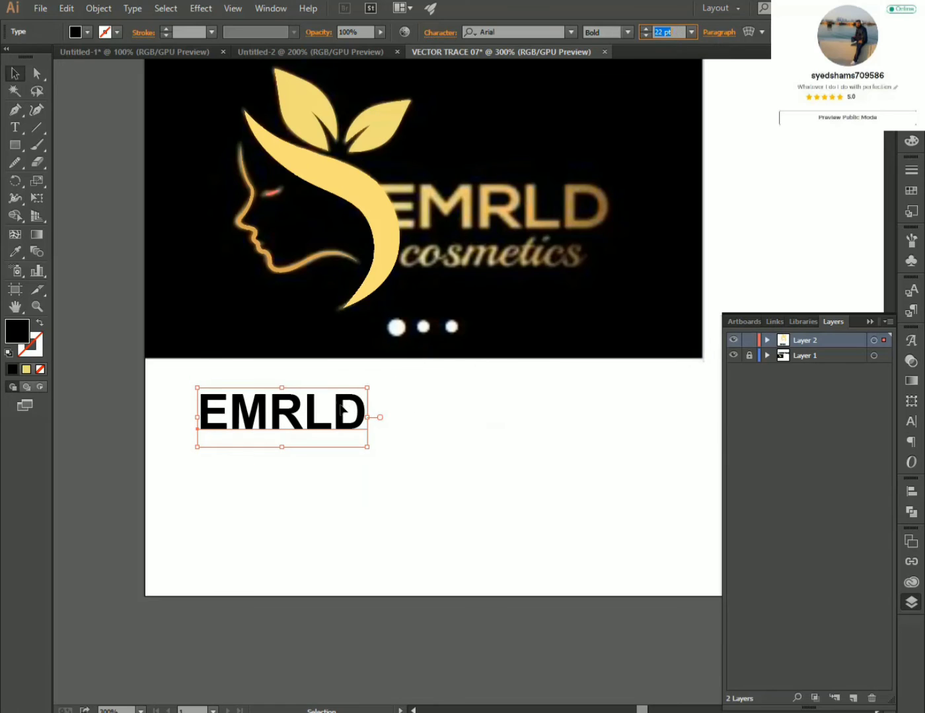
{"action": "left_click_drag", "start_coordinate": [341, 410], "coordinate": [528, 202]}
Correct the mistyped letters so the tagline reads 'casmetics'.
{"action": "type", "text": "t"}
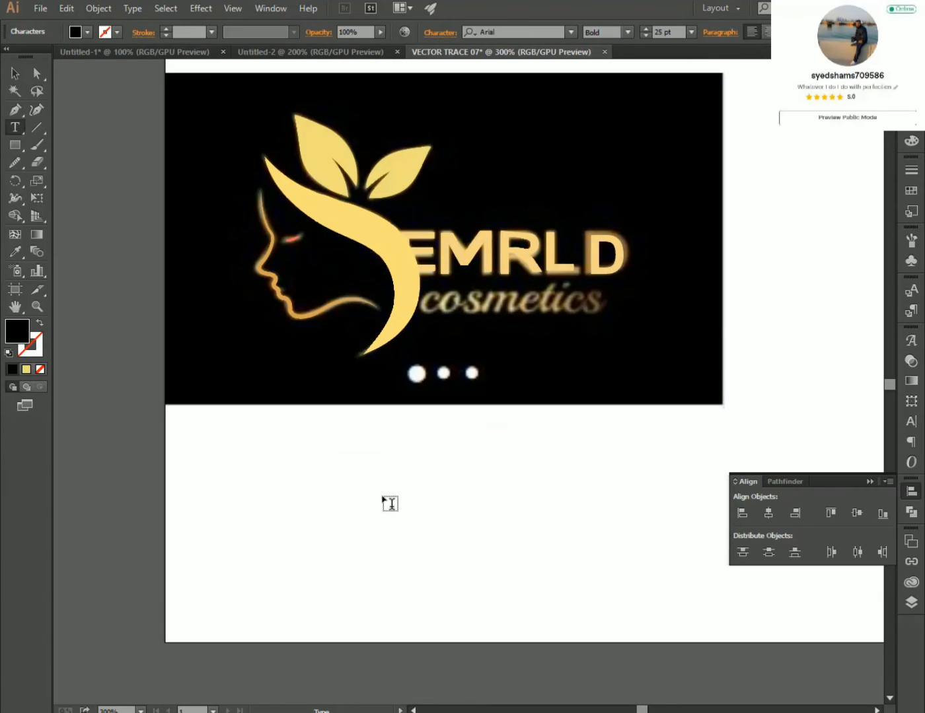
{"action": "type", "text": "CAS"}
{"action": "key", "text": "ctrl+z"}
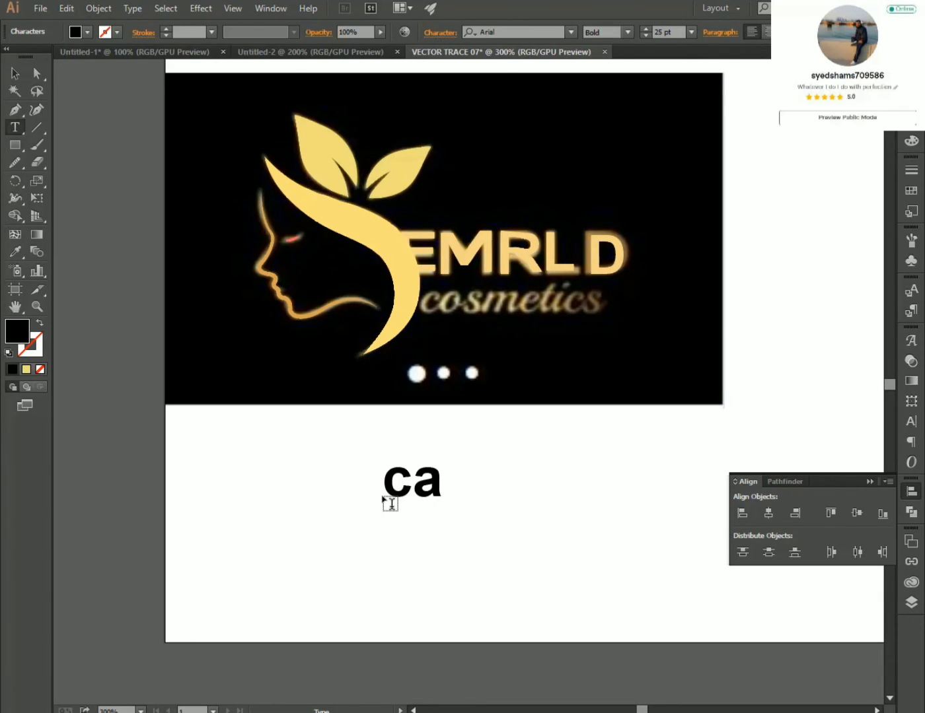
{"action": "type", "text": "smetics"}
Set the tagline font to Ayalena Personal Use and move it onto the logo's cosmetics lettering.
{"action": "left_click", "coordinate": [18, 75]}
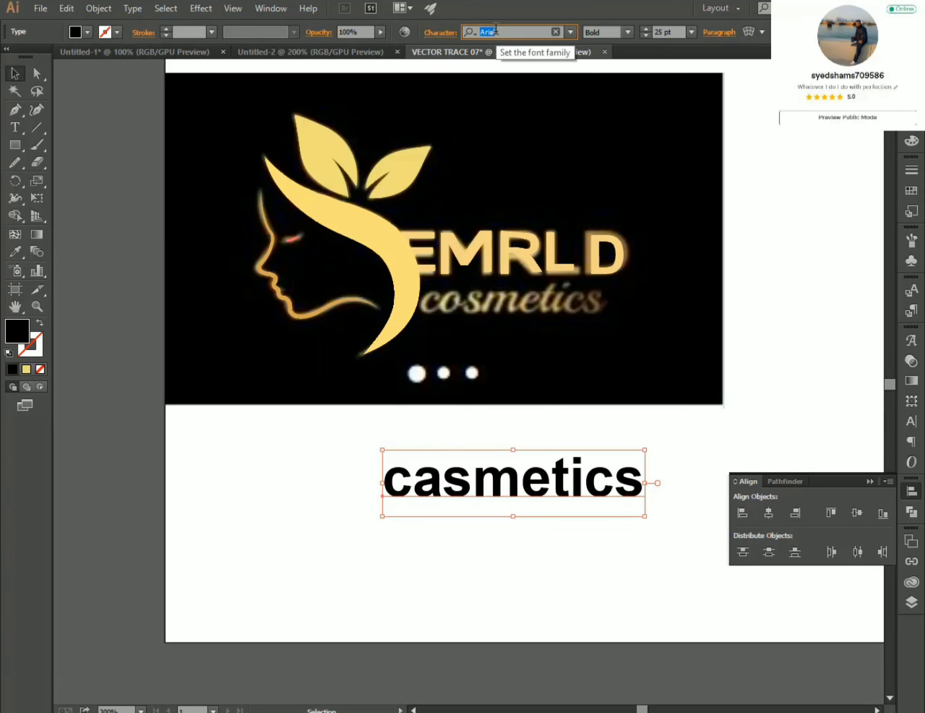
{"action": "left_click", "coordinate": [515, 31]}
{"action": "type", "text": "ayale"}
{"action": "key", "text": "Return"}
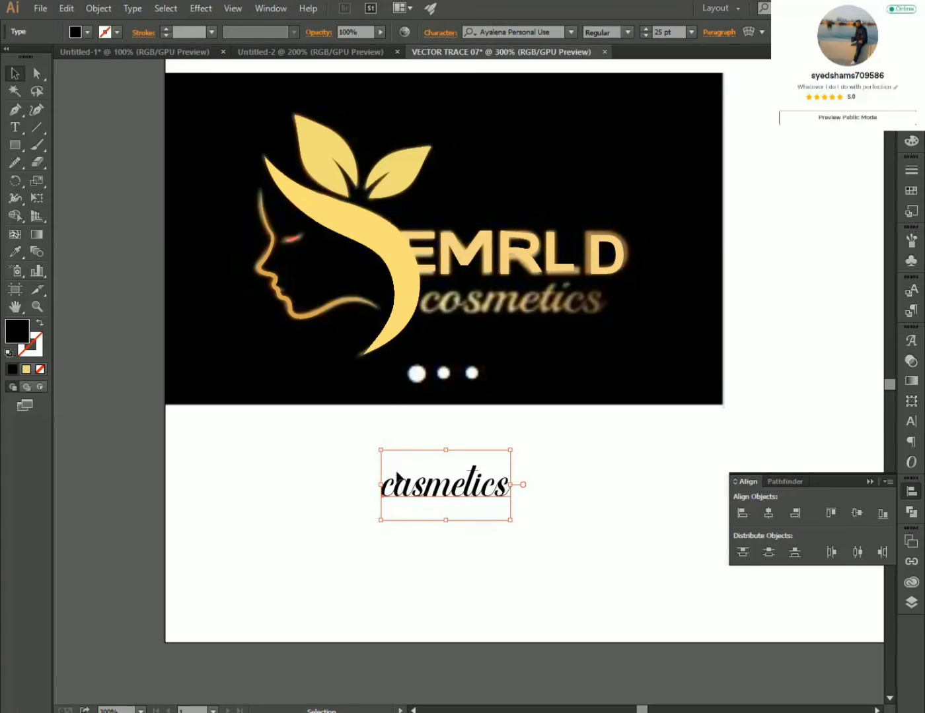
{"action": "mouse_move", "coordinate": [397, 477]}
{"action": "left_mouse_down"}
{"action": "mouse_move", "coordinate": [437, 291]}
{"action": "mouse_move", "coordinate": [432, 298]}
{"action": "left_mouse_up"}
{"action": "scroll", "coordinate": [437, 291], "scroll_direction": "up", "scroll_amount": 5}
Lower the tagline's tracking to 50 in the Character panel.
{"action": "key", "text": "ctrl+t"}
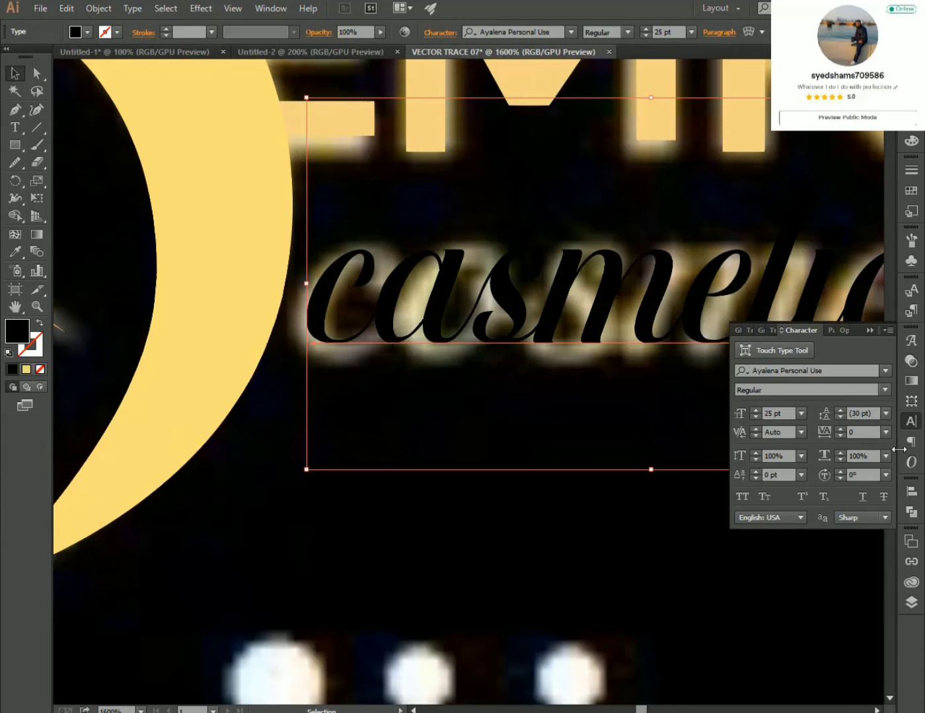
{"action": "scroll", "coordinate": [864, 434], "scroll_direction": "up", "scroll_amount": 20}
{"action": "scroll", "coordinate": [865, 434], "scroll_direction": "up", "scroll_amount": 15}
{"action": "scroll", "coordinate": [864, 434], "scroll_direction": "up", "scroll_amount": 10}
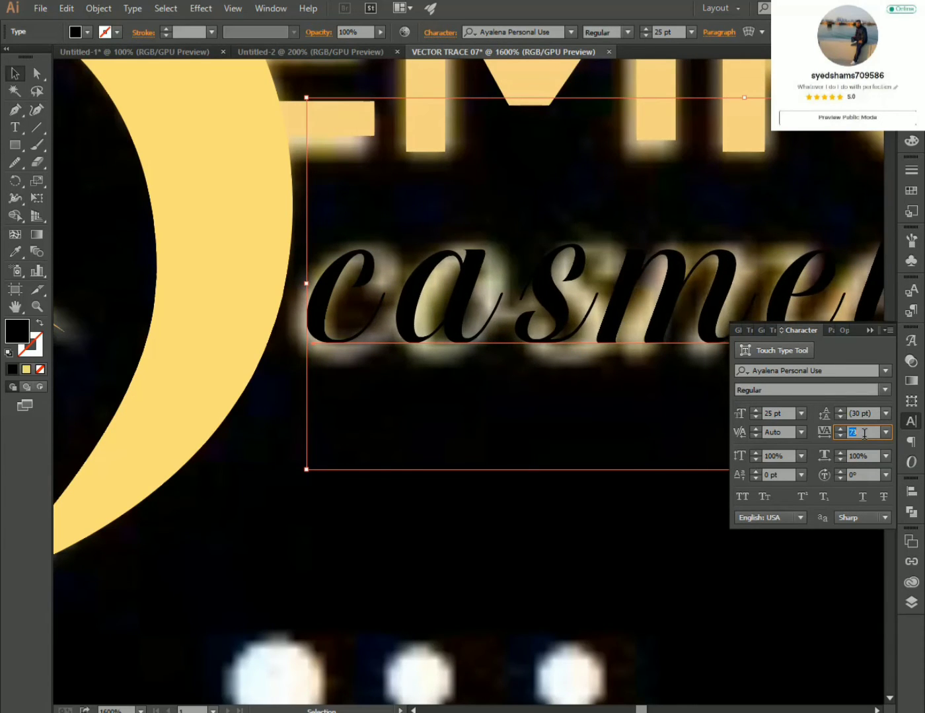
{"action": "scroll", "coordinate": [863, 434], "scroll_direction": "up", "scroll_amount": 6}
{"action": "scroll", "coordinate": [864, 434], "scroll_direction": "up", "scroll_amount": 20}
{"action": "scroll", "coordinate": [865, 434], "scroll_direction": "up", "scroll_amount": 20}
{"action": "scroll", "coordinate": [864, 434], "scroll_direction": "up", "scroll_amount": 20}
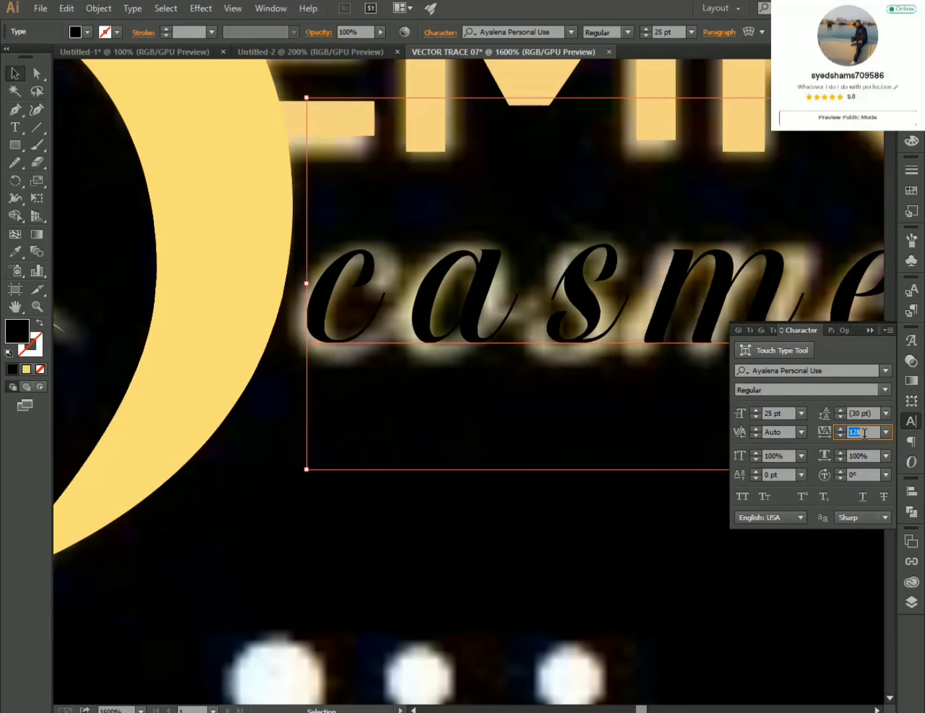
{"action": "scroll", "coordinate": [864, 434], "scroll_direction": "up", "scroll_amount": 18}
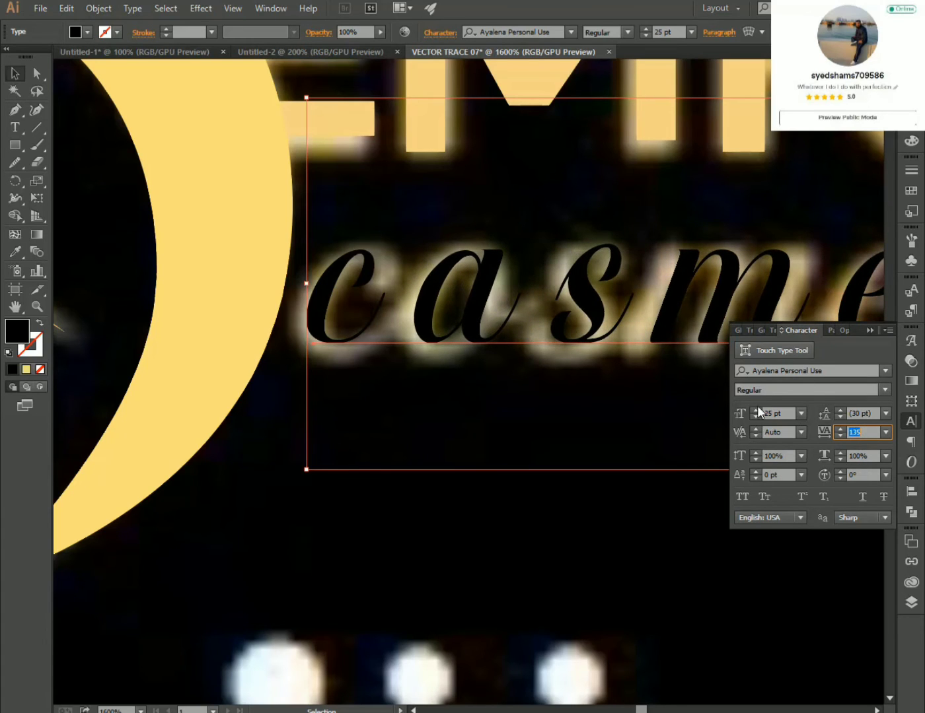
Reselect the tagline and raise its font size to 30 pt.
{"action": "left_click", "coordinate": [669, 429]}
{"action": "key", "text": "ctrl+minus"}
{"action": "key", "text": "ctrl+minus"}
{"action": "scroll", "coordinate": [598, 481], "scroll_direction": "down", "scroll_amount": 3}
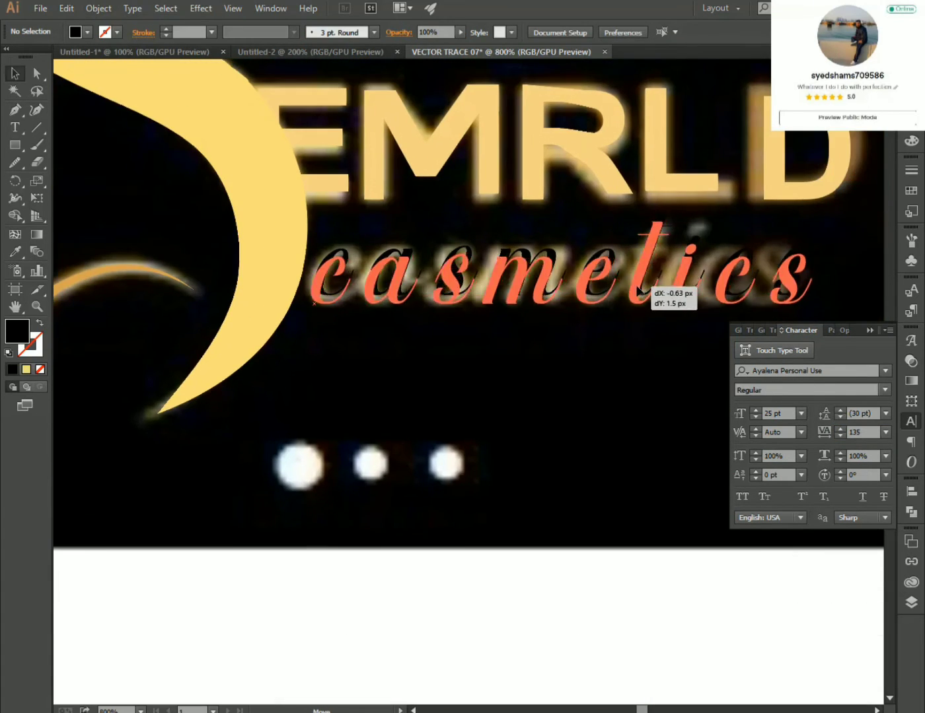
{"action": "left_click", "coordinate": [640, 290]}
{"action": "scroll", "coordinate": [866, 433], "scroll_direction": "down", "scroll_amount": 14}
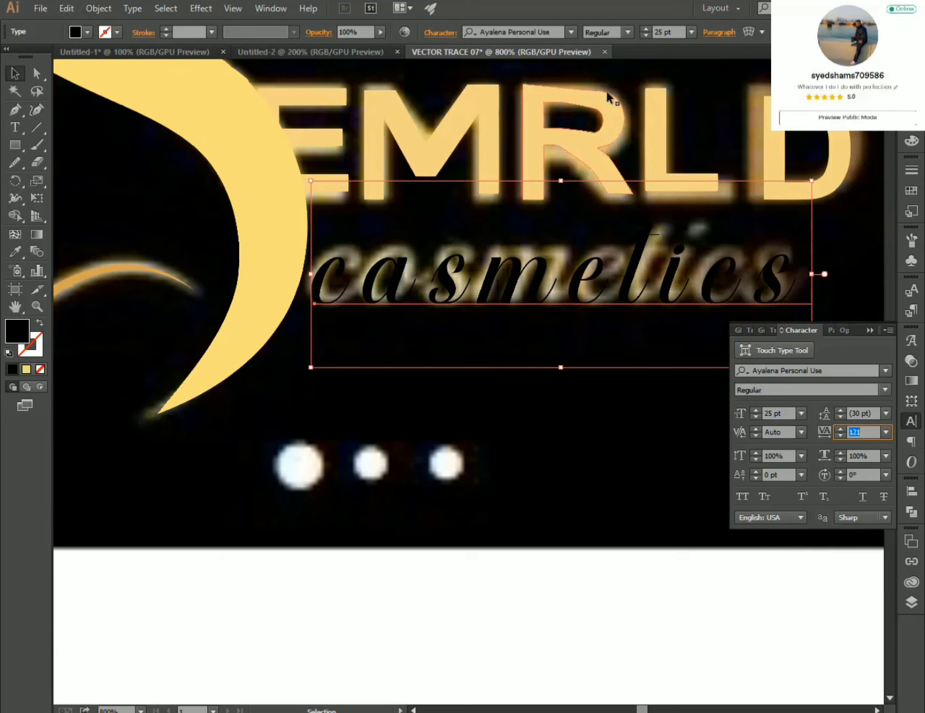
{"action": "scroll", "coordinate": [667, 30], "scroll_direction": "up", "scroll_amount": 1}
{"action": "scroll", "coordinate": [684, 38], "scroll_direction": "up", "scroll_amount": 1}
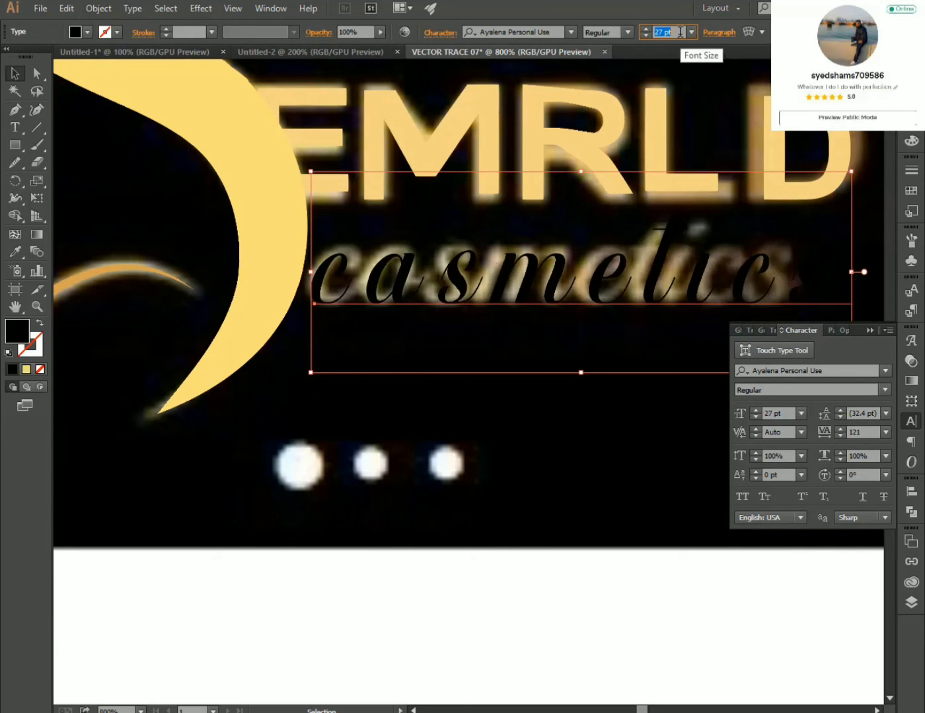
{"action": "scroll", "coordinate": [866, 433], "scroll_direction": "down", "scroll_amount": 6}
{"action": "scroll", "coordinate": [866, 433], "scroll_direction": "down", "scroll_amount": 6}
{"action": "scroll", "coordinate": [866, 430], "scroll_direction": "down", "scroll_amount": 6}
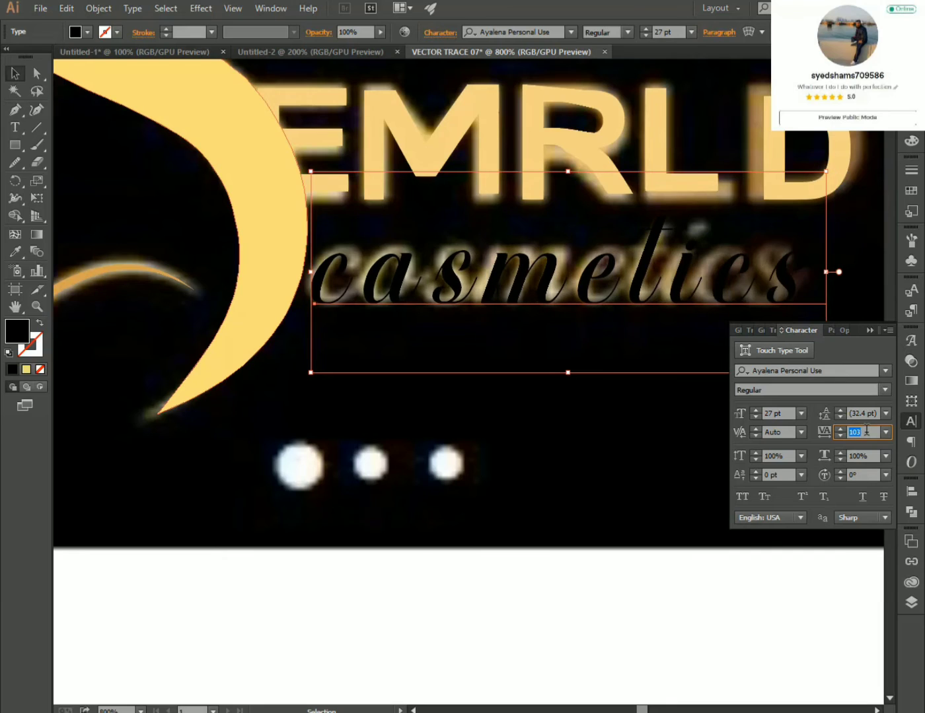
{"action": "scroll", "coordinate": [865, 431], "scroll_direction": "down", "scroll_amount": 20}
{"action": "scroll", "coordinate": [866, 430], "scroll_direction": "down", "scroll_amount": 20}
{"action": "scroll", "coordinate": [866, 431], "scroll_direction": "down", "scroll_amount": 8}
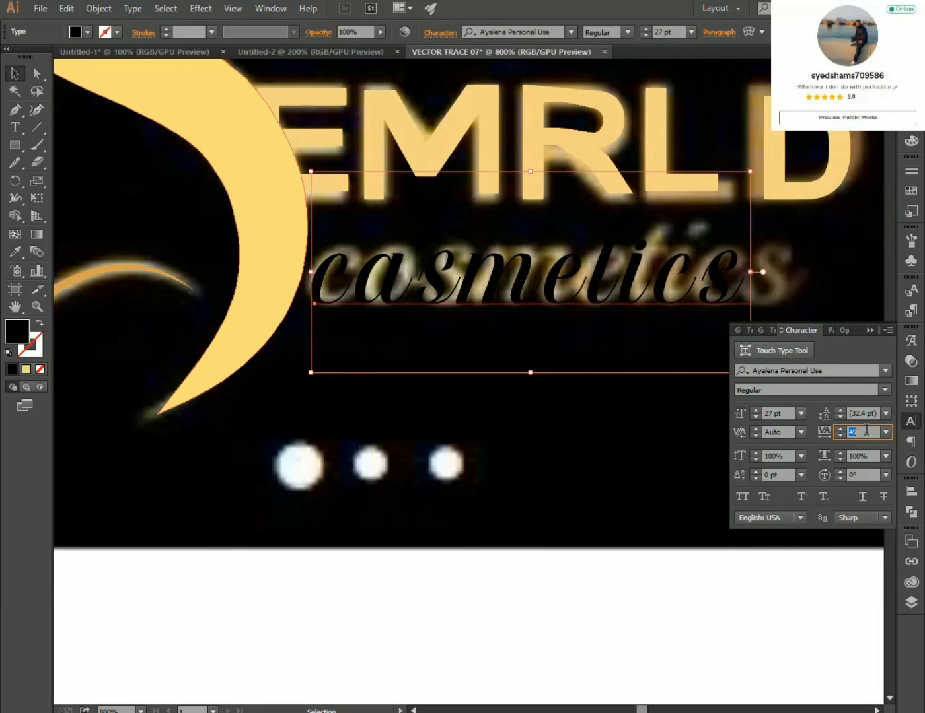
{"action": "type", "text": "50"}
Nudge the tagline slightly right and up so it sits under EMRLD.
{"action": "left_click_drag", "start_coordinate": [386, 292], "coordinate": [391, 289]}
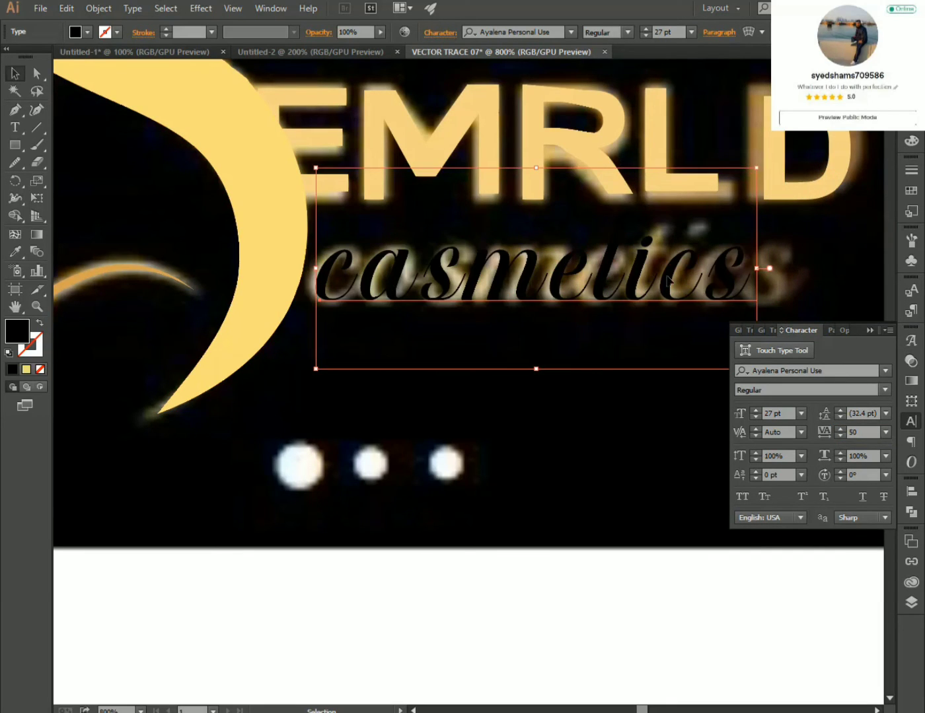
{"action": "scroll", "coordinate": [670, 33], "scroll_direction": "up", "scroll_amount": 2}
{"action": "scroll", "coordinate": [670, 32], "scroll_direction": "up", "scroll_amount": 1}
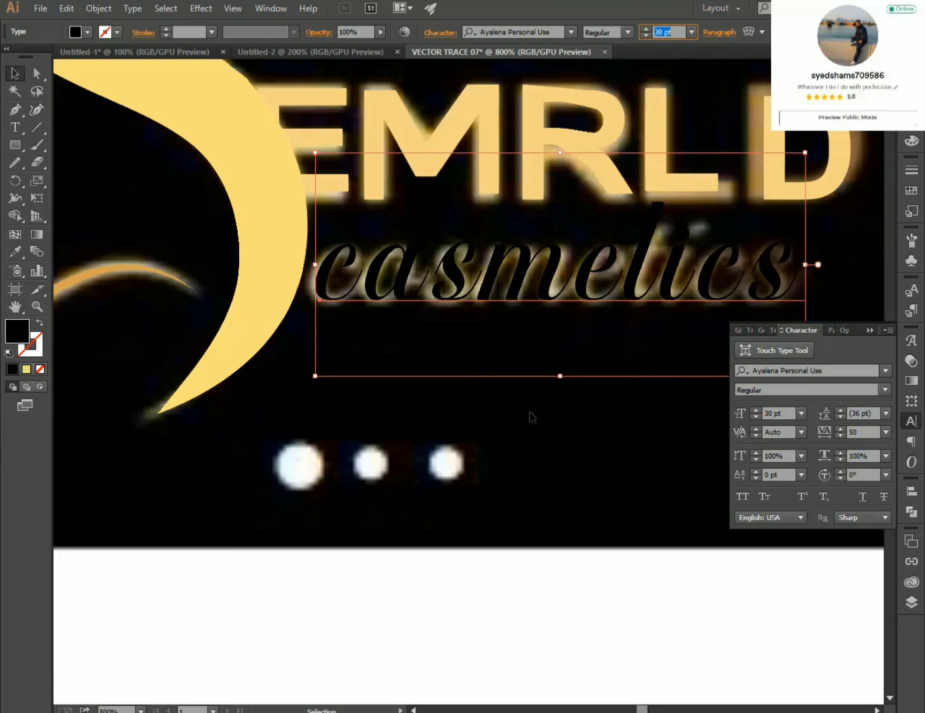
{"action": "key", "text": "ctrl+minus"}
Convert the tagline to outlines and recolour it and the face outline gold using the Eyedropper.
{"action": "right_click", "coordinate": [509, 233]}
{"action": "left_click", "coordinate": [540, 306]}
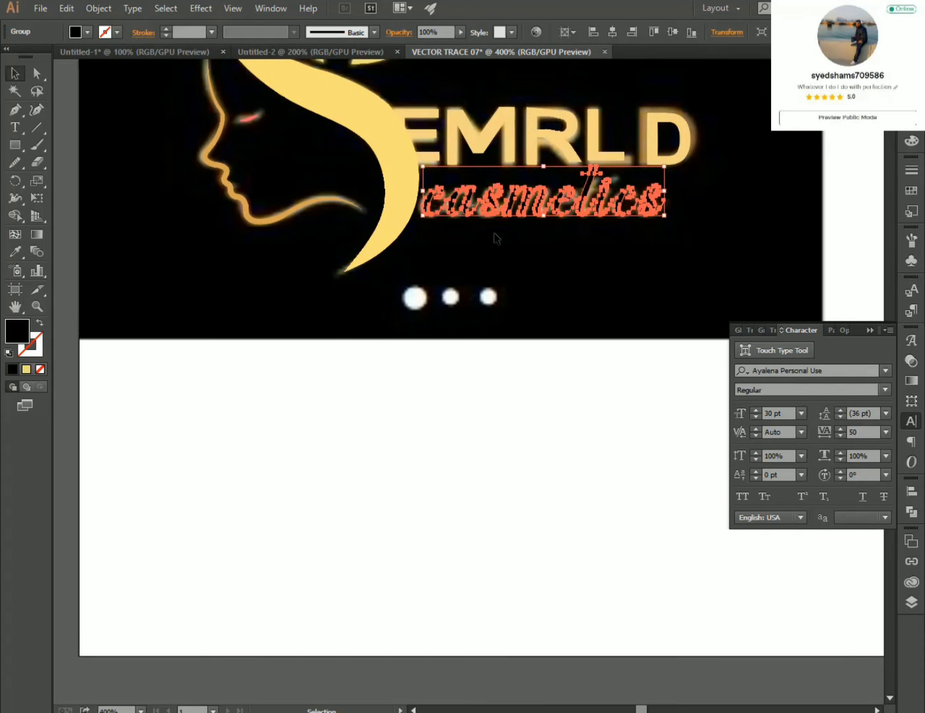
{"action": "key", "text": "i"}
{"action": "left_click", "coordinate": [439, 129]}
{"action": "key", "text": "v"}
{"action": "left_click", "coordinate": [231, 211]}
{"action": "key", "text": "i"}
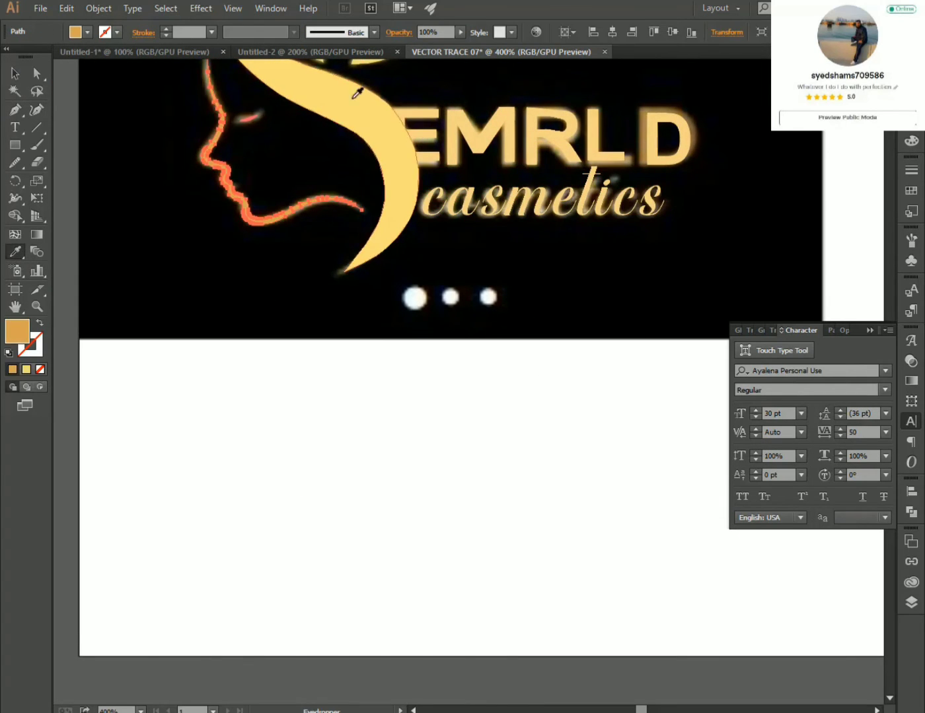
{"action": "left_click", "coordinate": [357, 94]}
{"action": "key", "text": "v"}
{"action": "left_click", "coordinate": [311, 373]}
{"action": "key", "text": "ctrl+minus"}
{"action": "key", "text": "ctrl+minus"}
{"action": "key", "text": "ctrl+minus"}
{"action": "key", "text": "ctrl+minus"}
{"action": "key", "text": "ctrl+minus"}
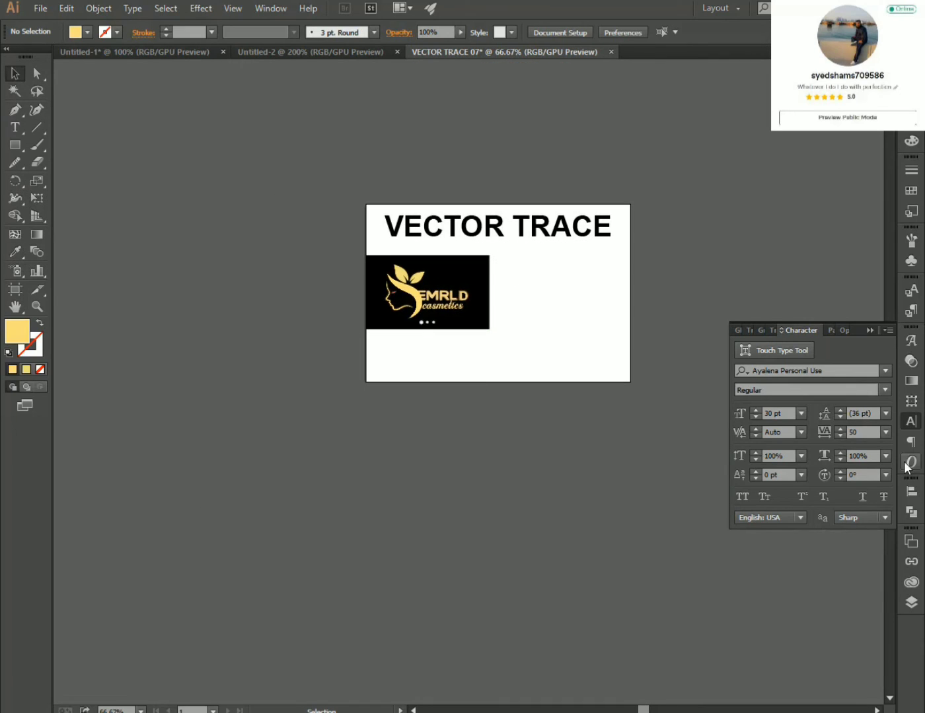
Place the gold trace on the right and the black original on the left, then draw a rectangle over the original.
{"action": "left_click", "coordinate": [911, 602]}
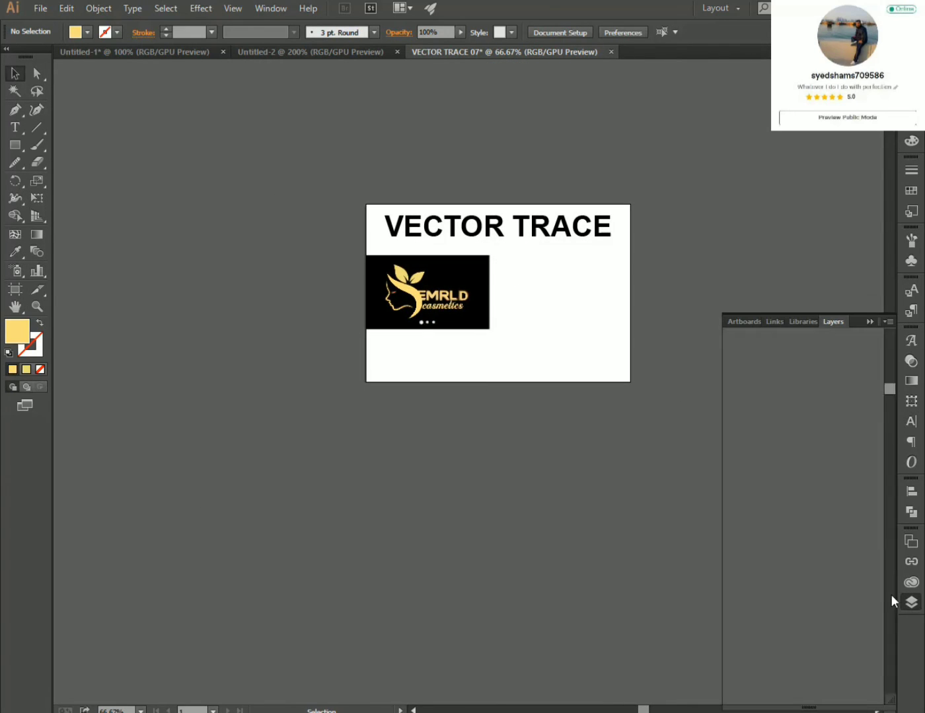
{"action": "left_click_drag", "start_coordinate": [474, 313], "coordinate": [343, 394]}
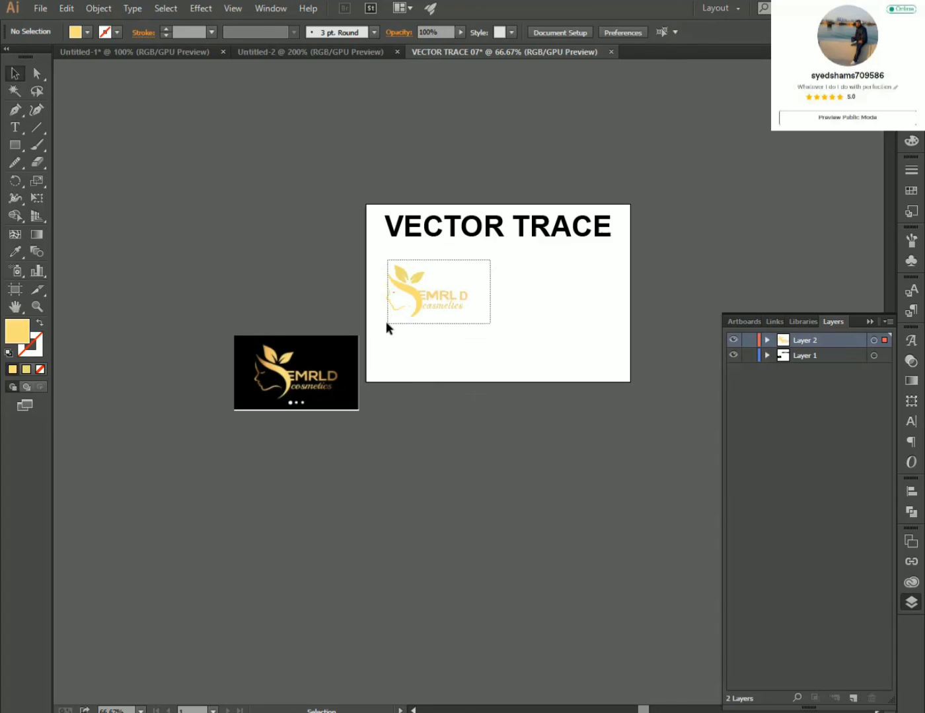
{"action": "left_click_drag", "start_coordinate": [433, 314], "coordinate": [555, 309]}
{"action": "mouse_move", "coordinate": [340, 383]}
{"action": "left_mouse_down"}
{"action": "mouse_move", "coordinate": [434, 366]}
{"action": "mouse_move", "coordinate": [473, 300]}
{"action": "left_mouse_up"}
{"action": "left_click_drag", "start_coordinate": [489, 255], "coordinate": [366, 331]}
Fill the rectangle blue 3E1AFF and send it to the back.
{"action": "left_click", "coordinate": [14, 73]}
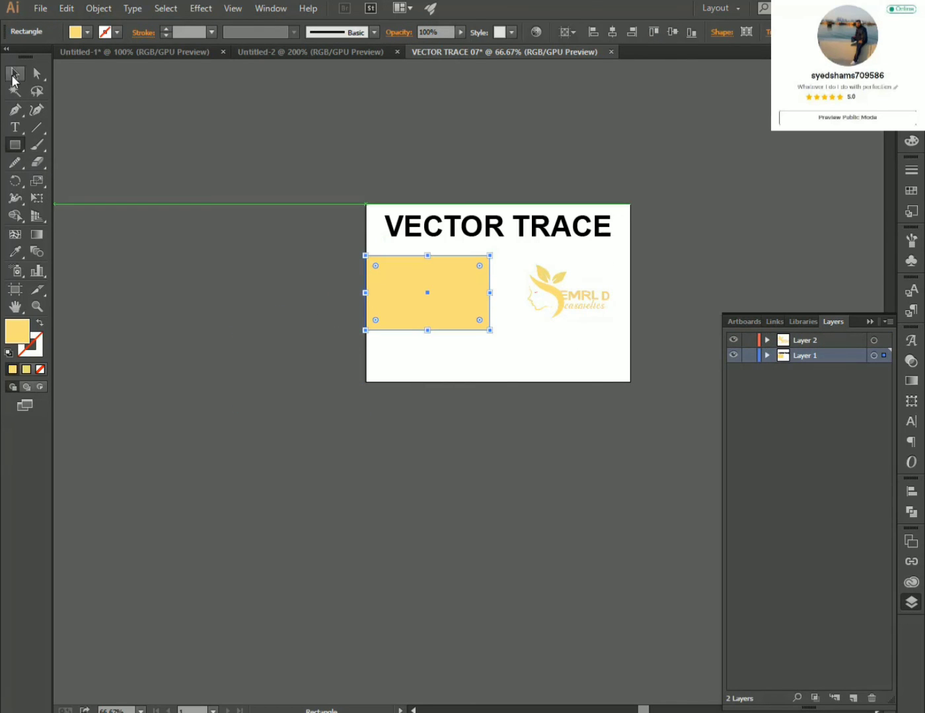
{"action": "left_click", "coordinate": [910, 141]}
{"action": "left_click", "coordinate": [838, 251]}
{"action": "left_click_drag", "start_coordinate": [454, 315], "coordinate": [596, 314]}
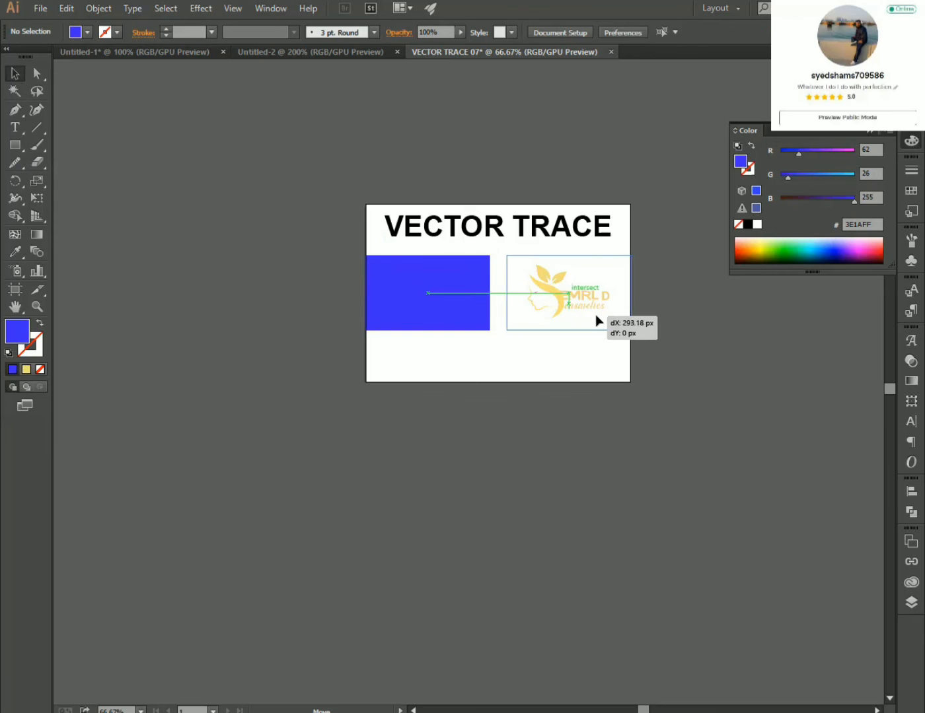
{"action": "key", "text": "ctrl+shift+bracketleft"}
{"action": "scroll", "coordinate": [572, 350], "scroll_direction": "up", "scroll_amount": 5}
{"action": "scroll", "coordinate": [550, 325], "scroll_direction": "down", "scroll_amount": 3}
{"action": "left_click_drag", "start_coordinate": [546, 362], "coordinate": [563, 364]}
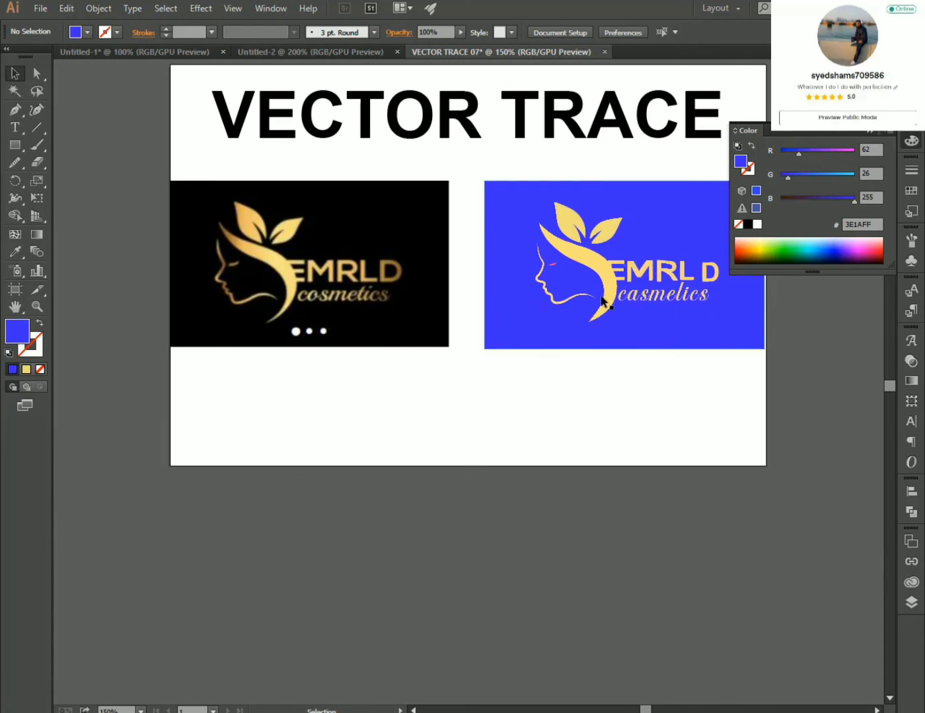
Position the gold traced logo on top of the blue panel.
{"action": "mouse_move", "coordinate": [618, 288]}
{"action": "left_mouse_down"}
{"action": "mouse_move", "coordinate": [546, 276]}
{"action": "mouse_move", "coordinate": [587, 319]}
{"action": "mouse_move", "coordinate": [372, 310]}
{"action": "left_mouse_up"}
{"action": "scroll", "coordinate": [288, 305], "scroll_direction": "up", "scroll_amount": 10}
{"action": "scroll", "coordinate": [486, 213], "scroll_direction": "down", "scroll_amount": 2}
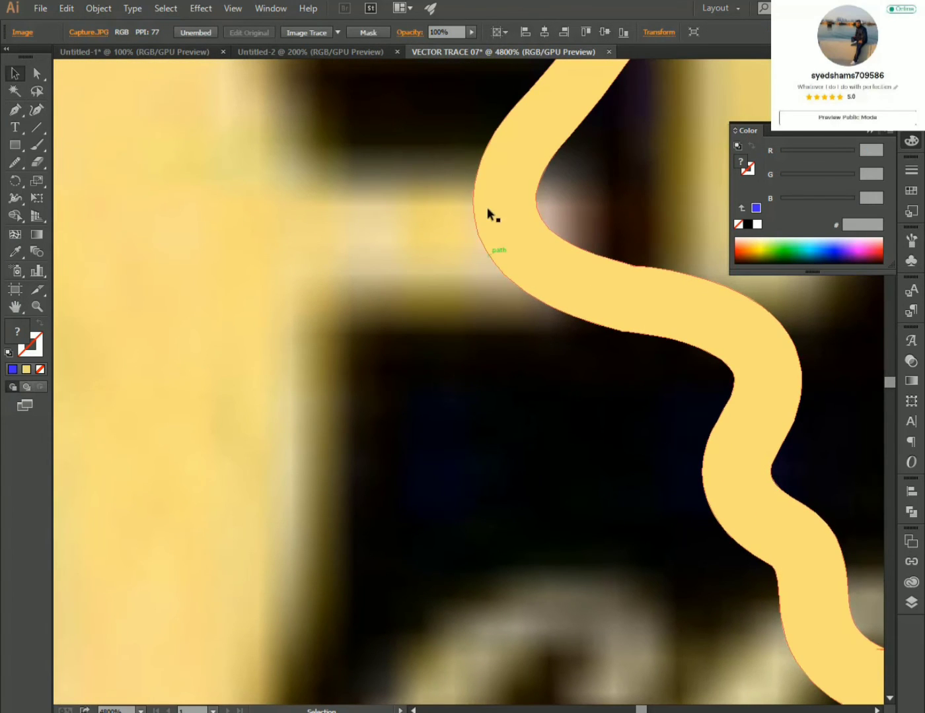
{"action": "scroll", "coordinate": [368, 353], "scroll_direction": "down", "scroll_amount": 8}
{"action": "key", "text": "ctrl+z"}
{"action": "left_click", "coordinate": [276, 389]}
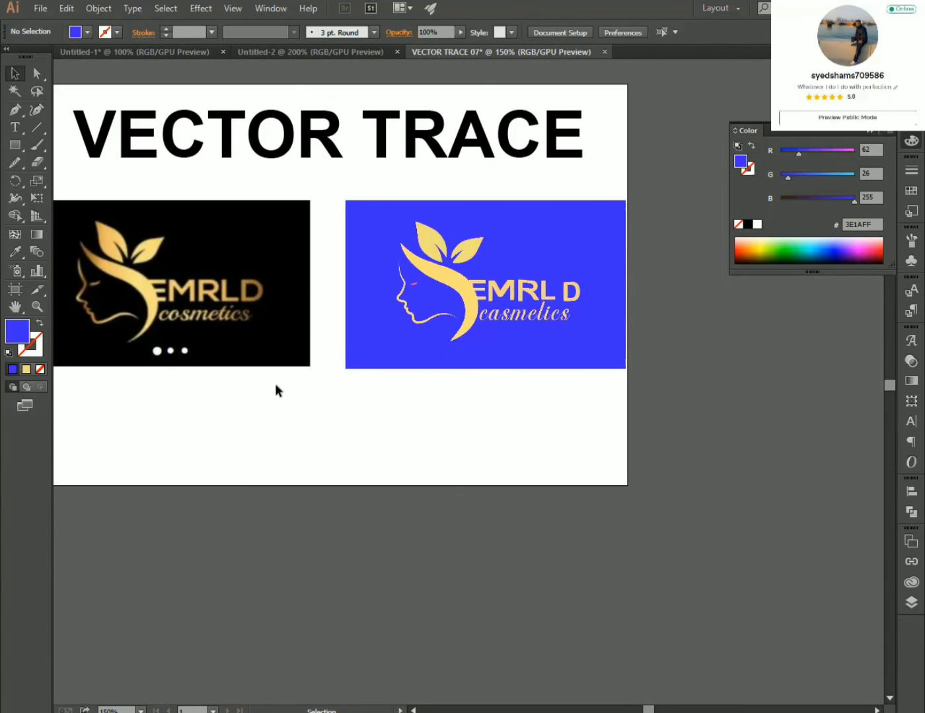
Drag the blue logo panel into the Untitled-2 document.
{"action": "scroll", "coordinate": [400, 438], "scroll_direction": "down", "scroll_amount": 2}
{"action": "mouse_move", "coordinate": [517, 343]}
{"action": "left_mouse_down"}
{"action": "mouse_move", "coordinate": [439, 354]}
{"action": "mouse_move", "coordinate": [507, 385]}
{"action": "left_mouse_up"}
{"action": "left_click", "coordinate": [675, 366]}
Return to the VECTOR TRACE document and make Layer 1 visible again.
{"action": "left_click", "coordinate": [465, 53]}
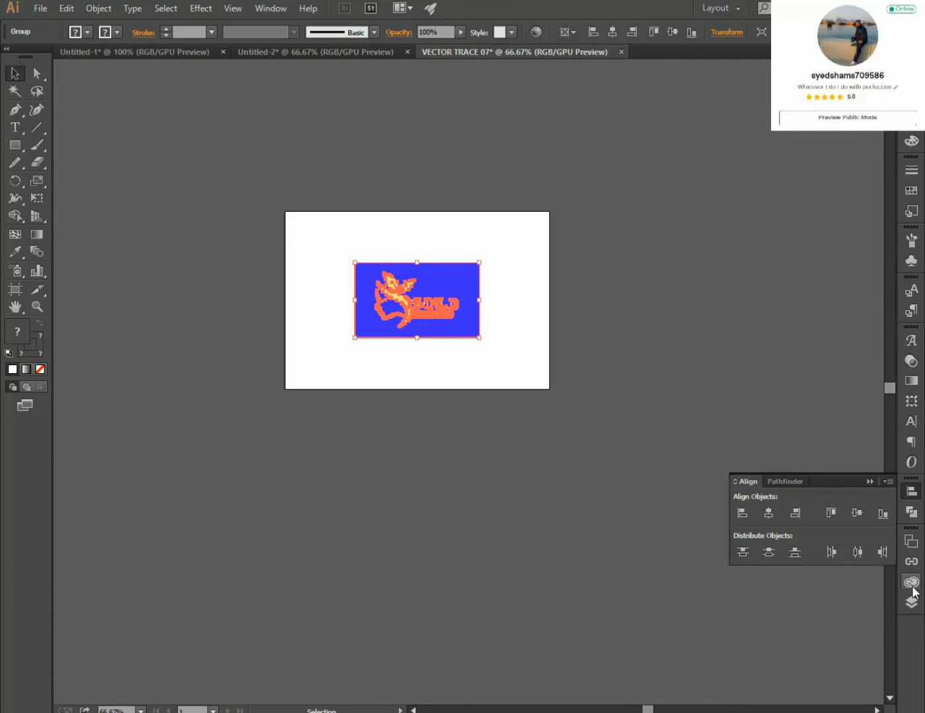
{"action": "left_click", "coordinate": [910, 602]}
{"action": "left_click", "coordinate": [734, 386]}
{"action": "key", "text": "ctrl+shift+a"}
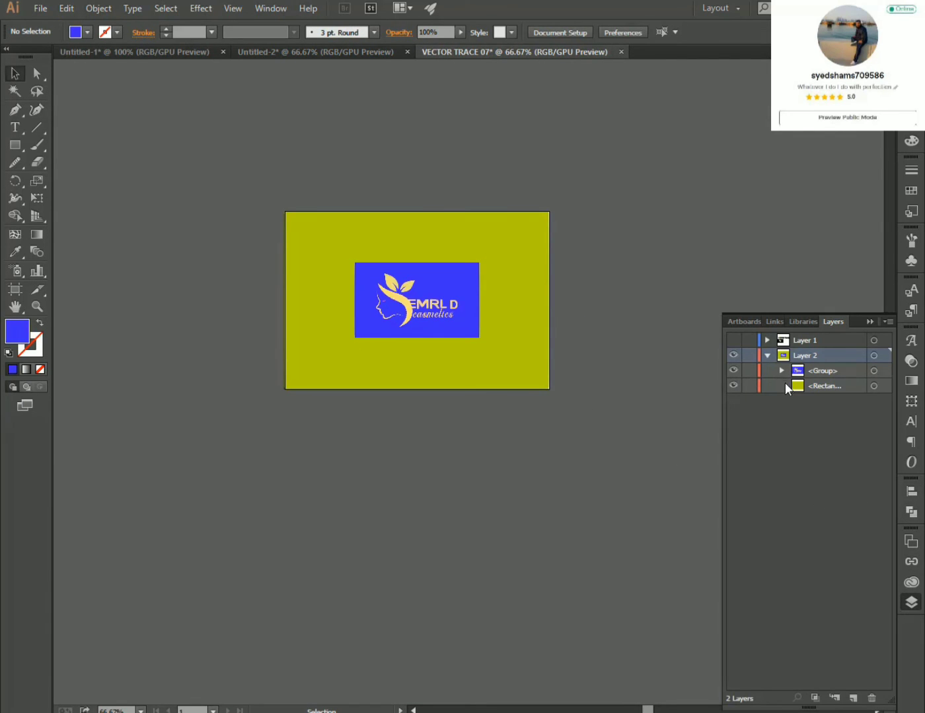
{"action": "left_click", "coordinate": [792, 340]}
{"action": "left_click", "coordinate": [733, 340]}
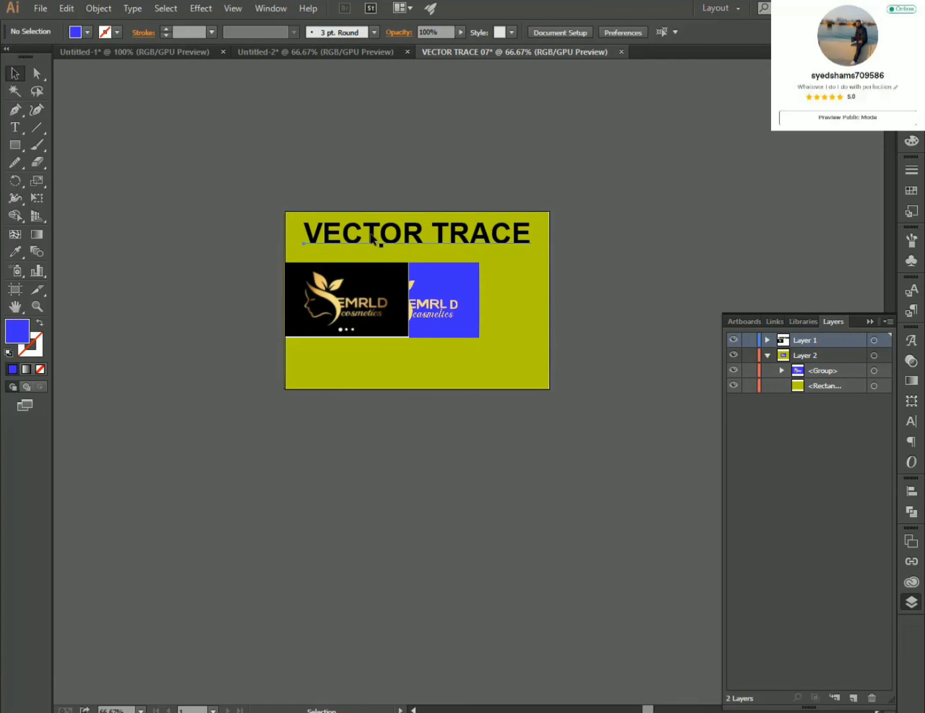
Bring the title and black logo into Untitled-2, placing the logo beside the blue panel.
{"action": "left_click_drag", "start_coordinate": [373, 239], "coordinate": [383, 357]}
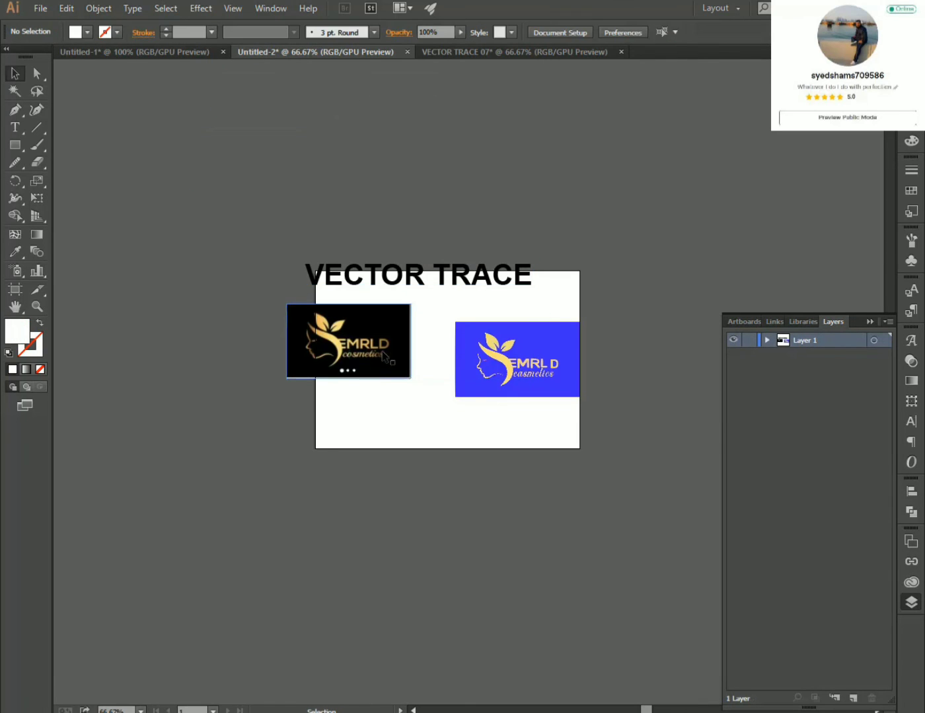
{"action": "left_click_drag", "start_coordinate": [386, 357], "coordinate": [416, 374]}
{"action": "left_click", "coordinate": [515, 360], "text": "shift"}
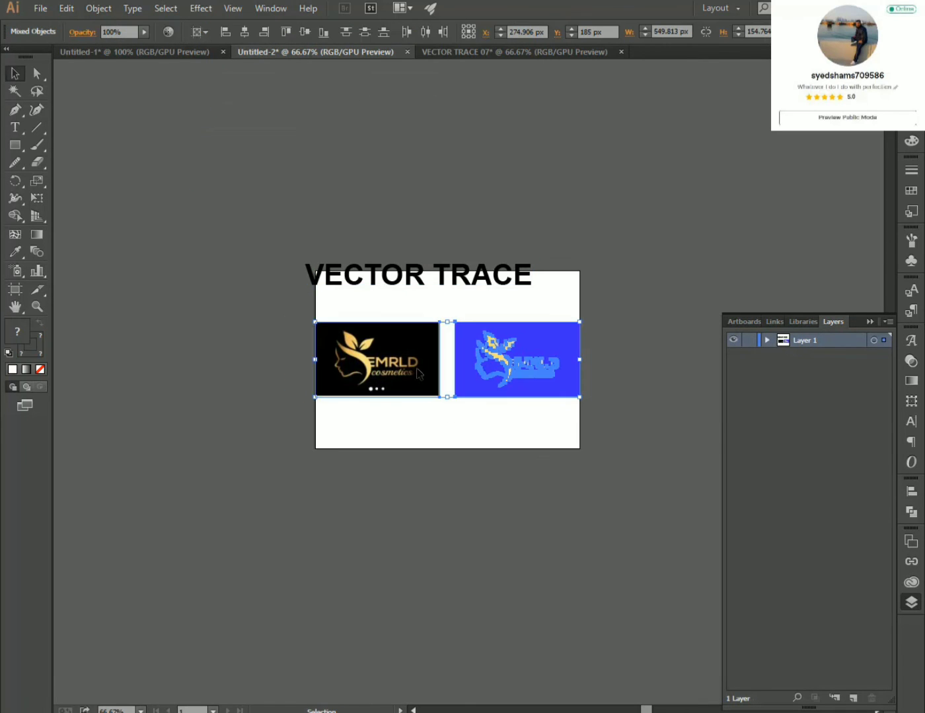
{"action": "left_click", "coordinate": [914, 513]}
{"action": "left_click", "coordinate": [559, 310]}
Centre the VECTOR TRACE title horizontally and move it near the artboard top.
{"action": "left_click", "coordinate": [522, 274]}
{"action": "left_click", "coordinate": [851, 514]}
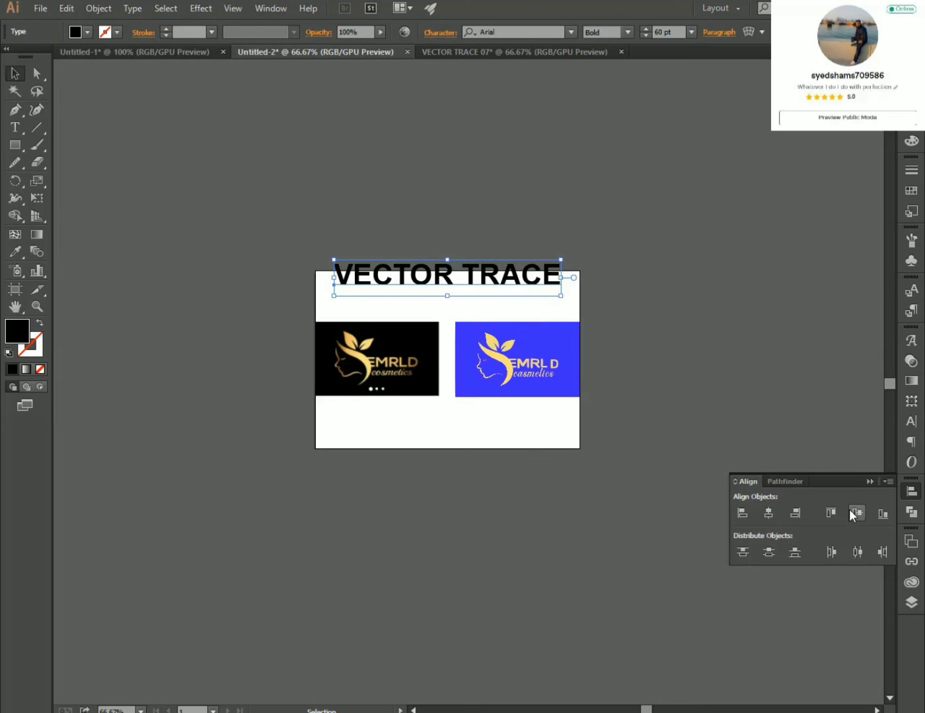
{"action": "left_click_drag", "start_coordinate": [485, 352], "coordinate": [484, 296]}
{"action": "left_click", "coordinate": [473, 431]}
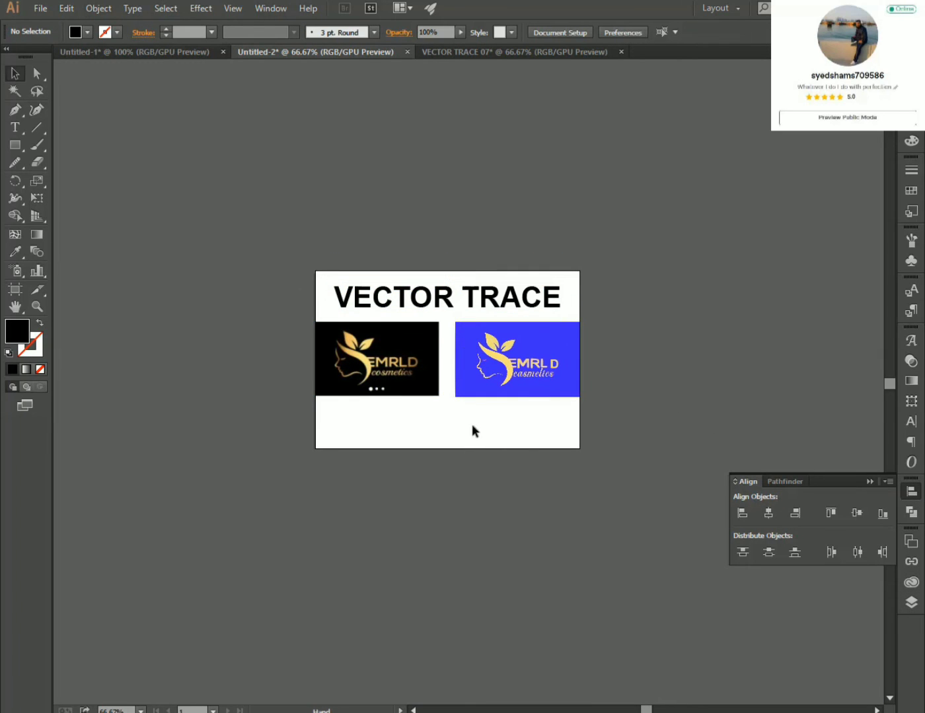
{"action": "left_click_drag", "start_coordinate": [472, 430], "coordinate": [478, 390]}
Draw a rectangle covering the artboard and send it behind all other artwork.
{"action": "key", "text": "m"}
{"action": "left_click_drag", "start_coordinate": [485, 370], "coordinate": [587, 409]}
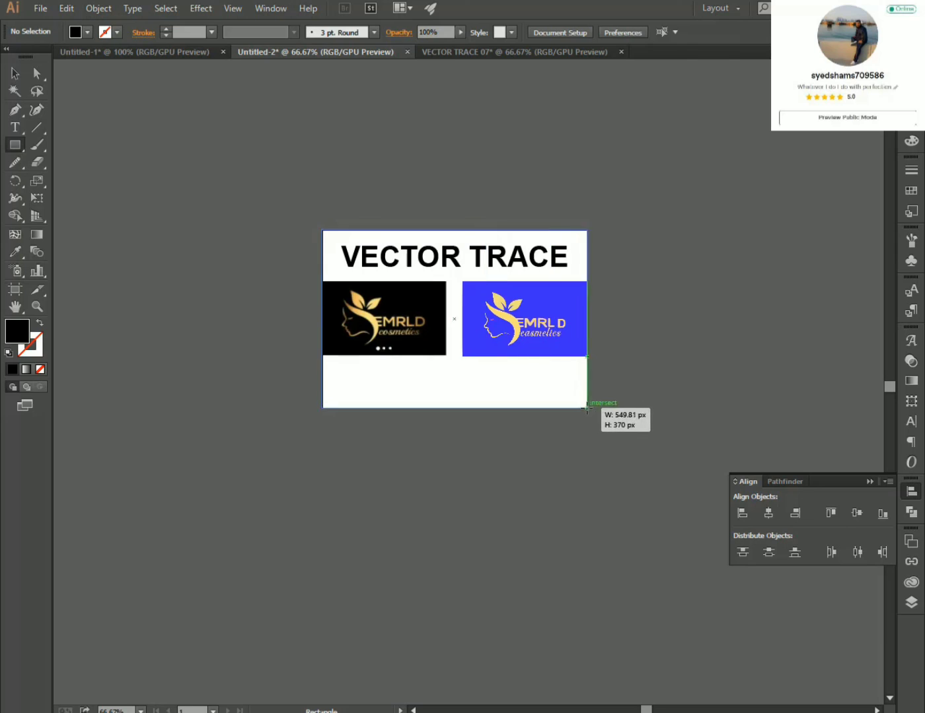
{"action": "key", "text": "v"}
{"action": "right_click", "coordinate": [381, 286]}
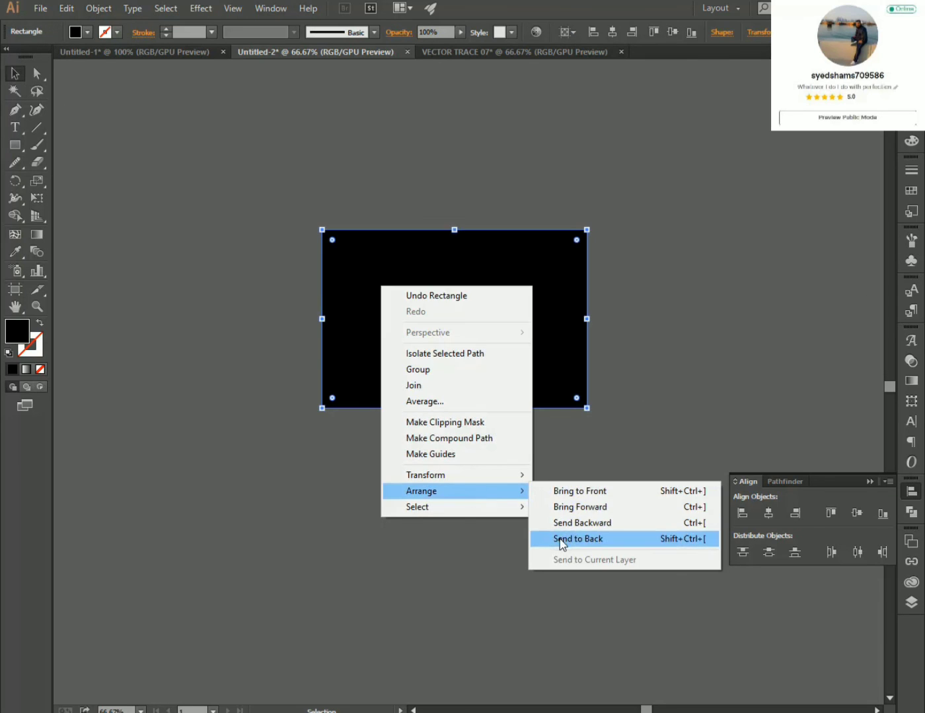
{"action": "left_click", "coordinate": [558, 546]}
Fill the background rectangle yellow D1E400.
{"action": "left_click", "coordinate": [526, 378]}
{"action": "left_click", "coordinate": [911, 140]}
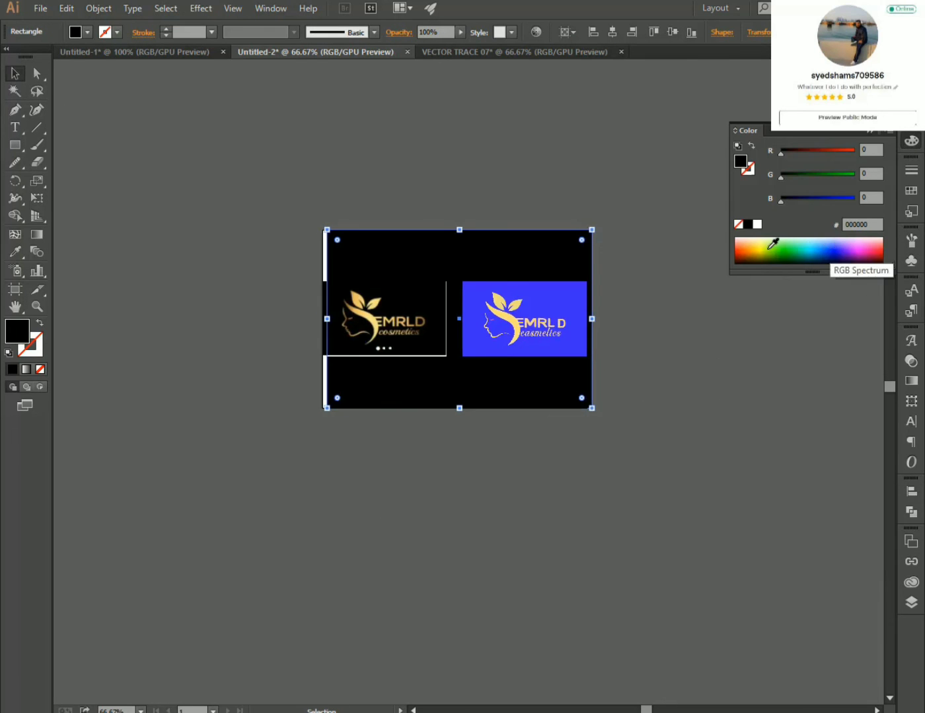
{"action": "left_click", "coordinate": [764, 246]}
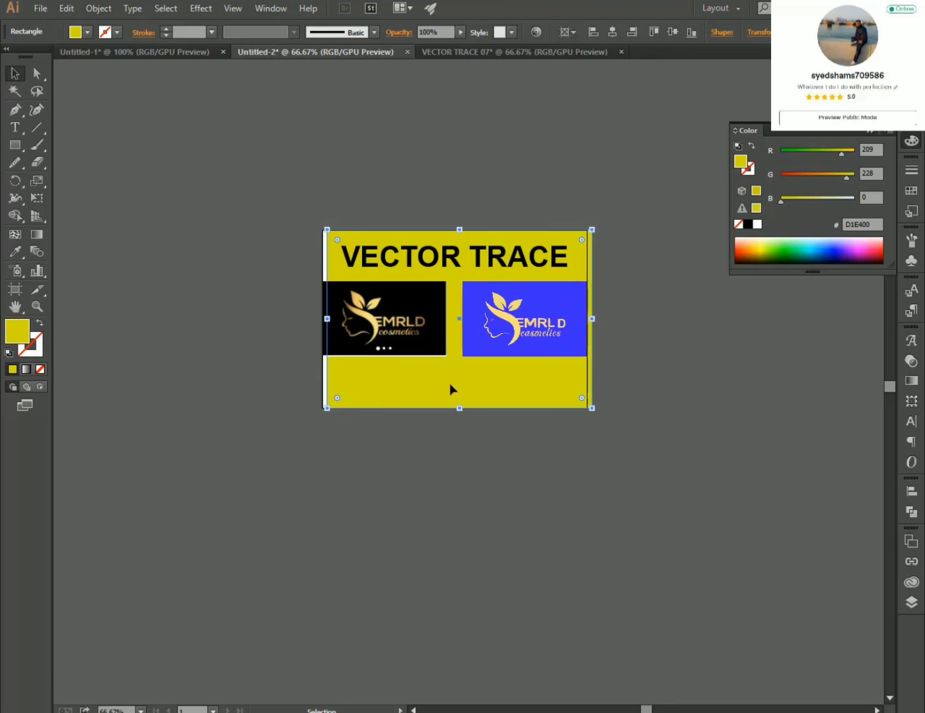
Align the background's left and right edges with the logos, then select all the artwork.
{"action": "left_click_drag", "start_coordinate": [326, 320], "coordinate": [322, 319]}
{"action": "left_click", "coordinate": [601, 366]}
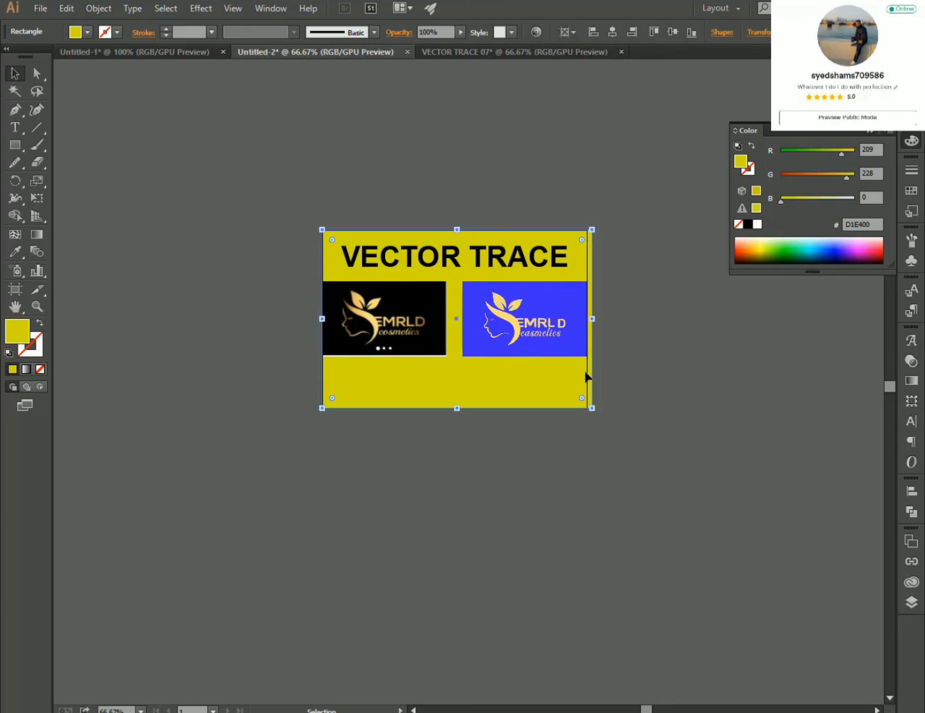
{"action": "left_click_drag", "start_coordinate": [591, 319], "coordinate": [586, 319]}
{"action": "left_click", "coordinate": [625, 325]}
{"action": "left_click_drag", "start_coordinate": [626, 235], "coordinate": [401, 393]}
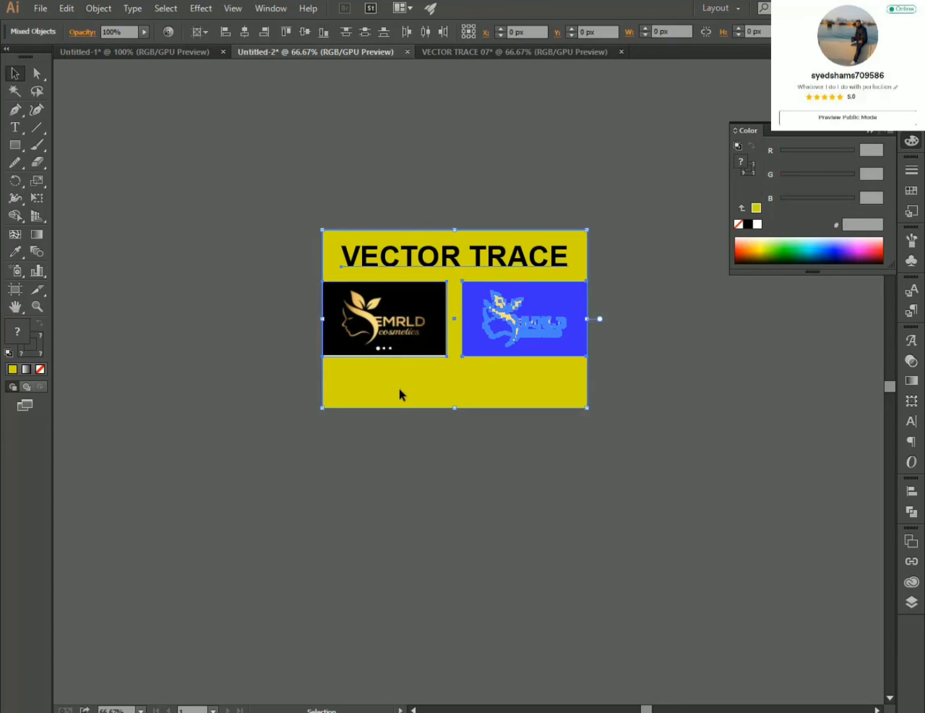
{"action": "left_click", "coordinate": [911, 491]}
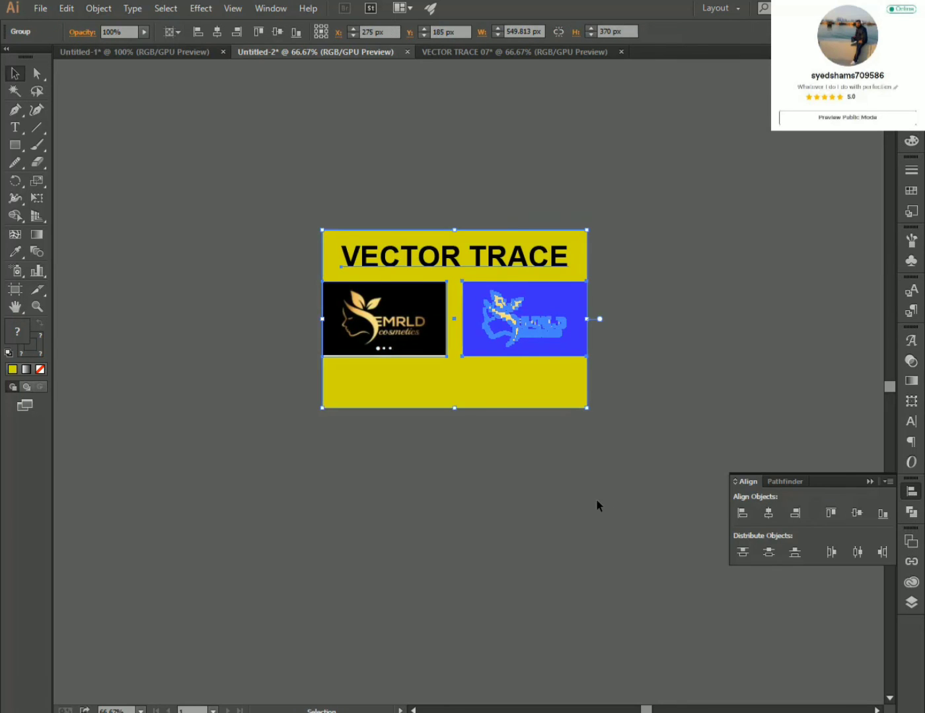